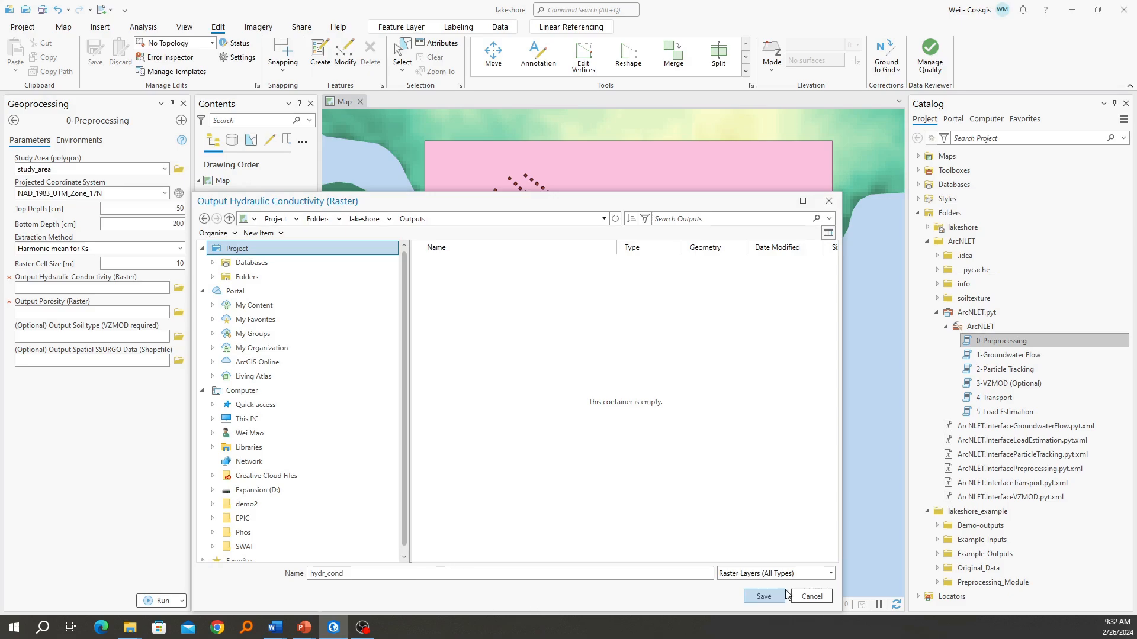
Set the output porosity raster to poro in the project's Outputs folder
{"action": "left_click", "coordinate": [179, 312]}
{"action": "left_click", "coordinate": [477, 366]}
{"action": "double_click", "coordinate": [477, 368]}
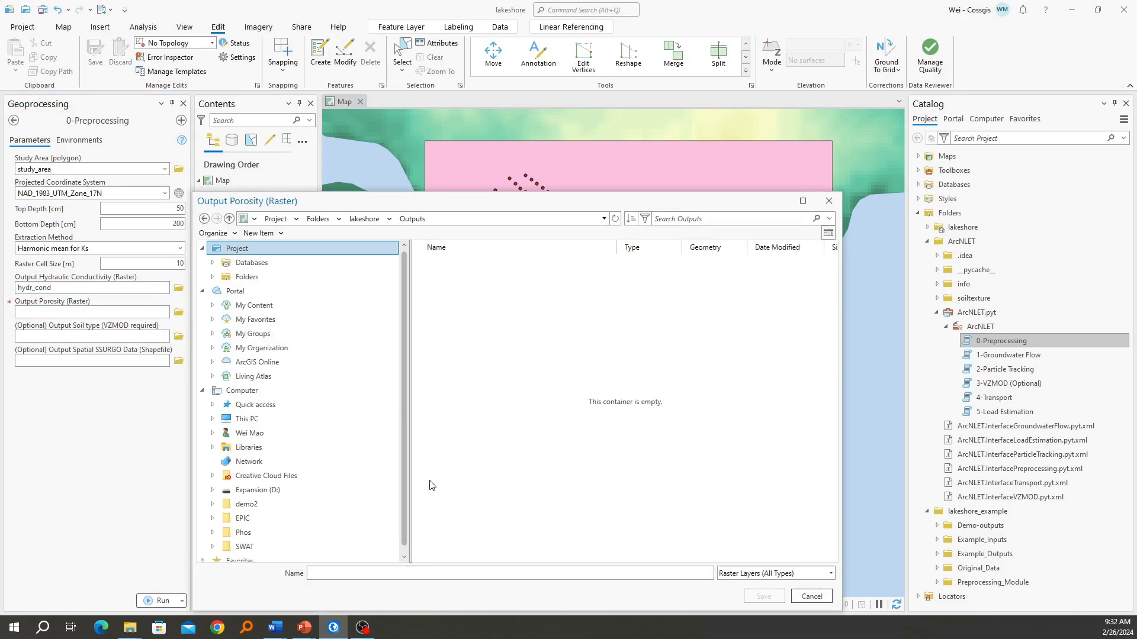
{"action": "left_click", "coordinate": [404, 571]}
{"action": "type", "text": "Po"}
{"action": "key", "text": "BackSpace"}
{"action": "type", "text": "poro"}
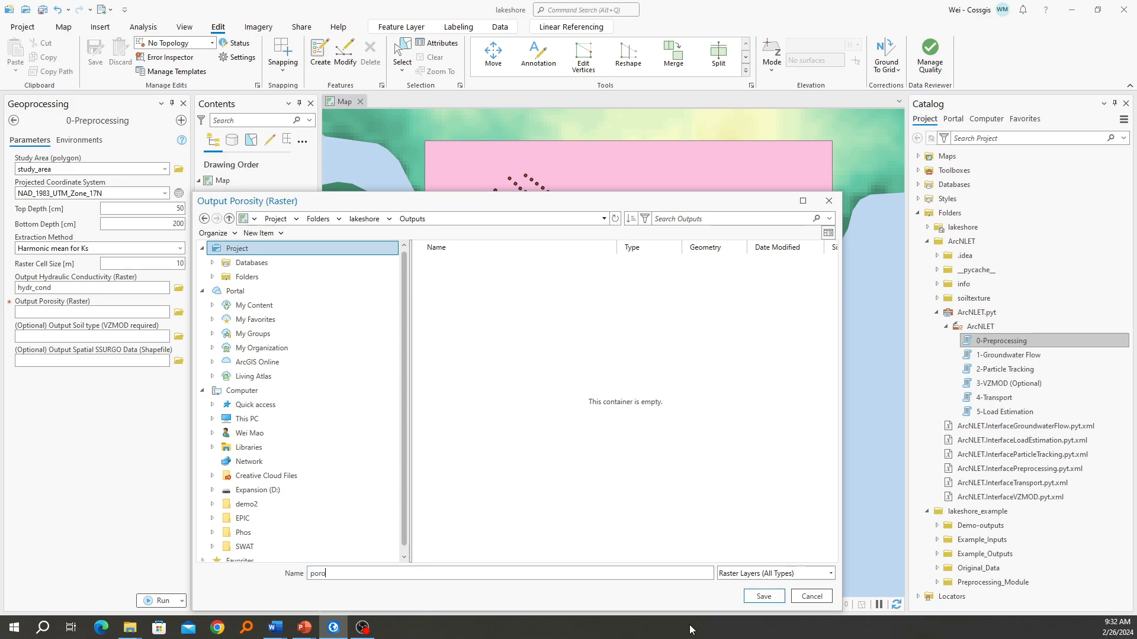
{"action": "left_click", "coordinate": [763, 596]}
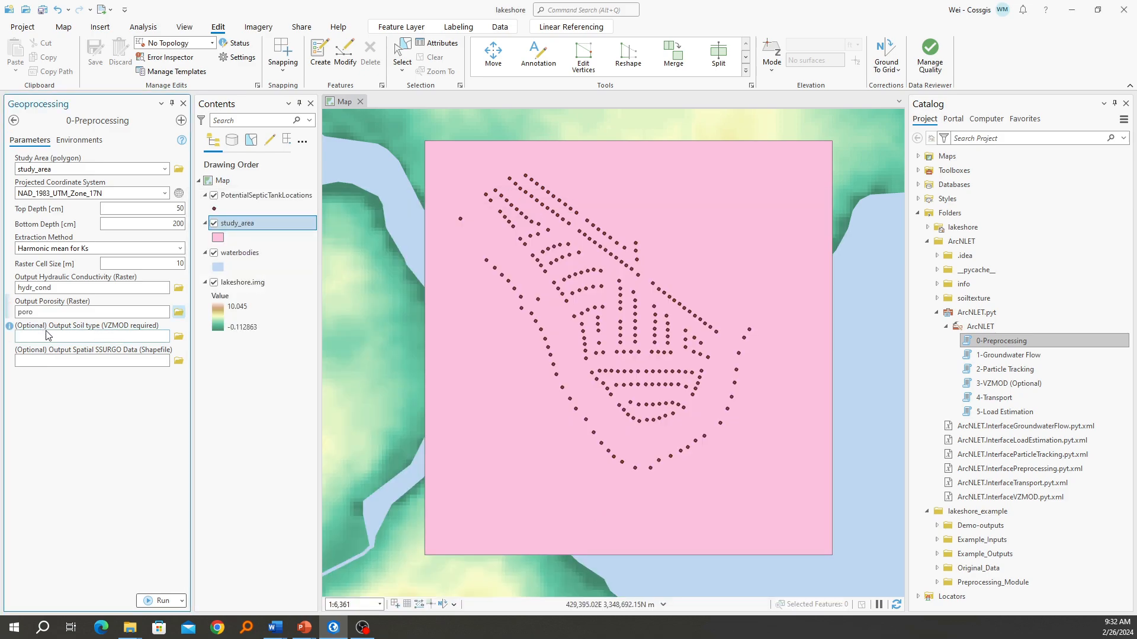
Set the optional output soil type raster to Soiltype in the project's Outputs folder
{"action": "left_click", "coordinate": [178, 336]}
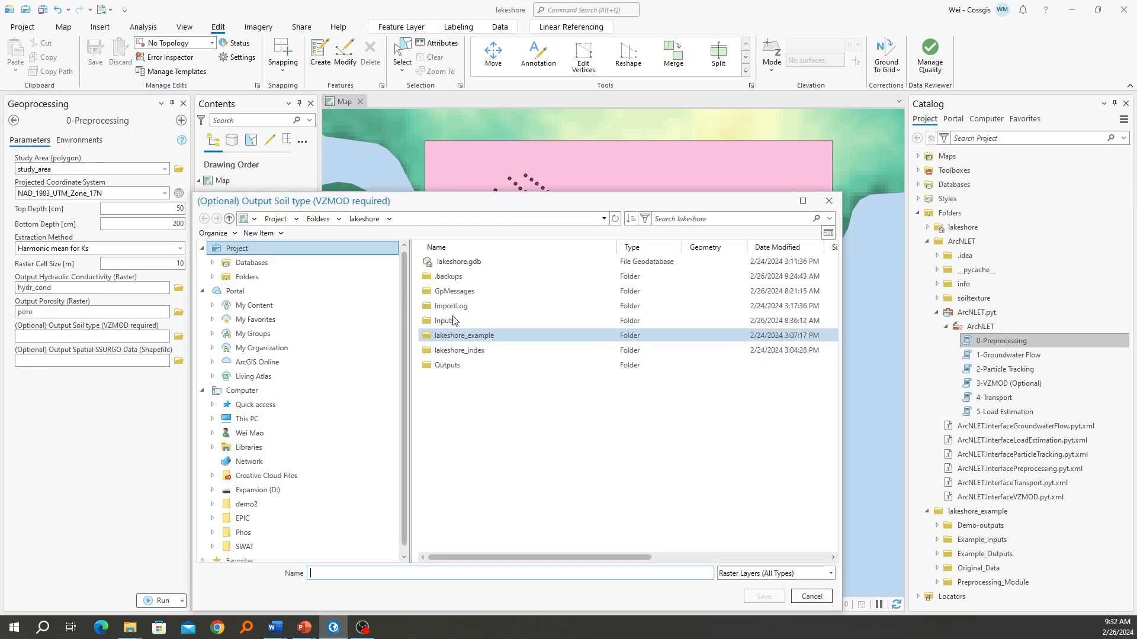
{"action": "double_click", "coordinate": [474, 366]}
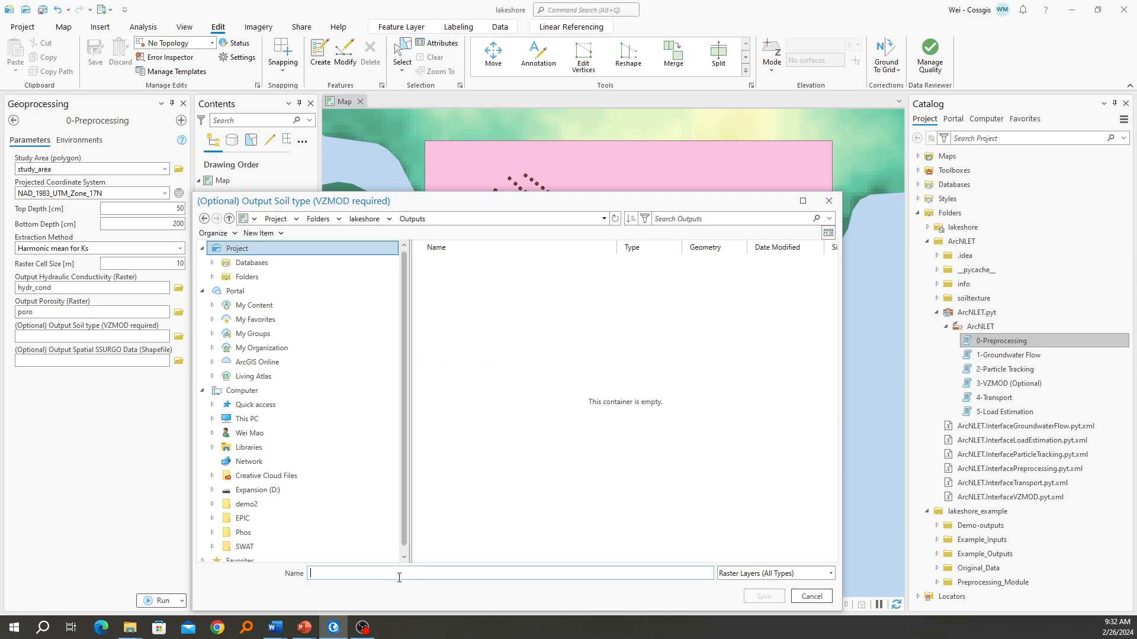
{"action": "type", "text": "Soiltype"}
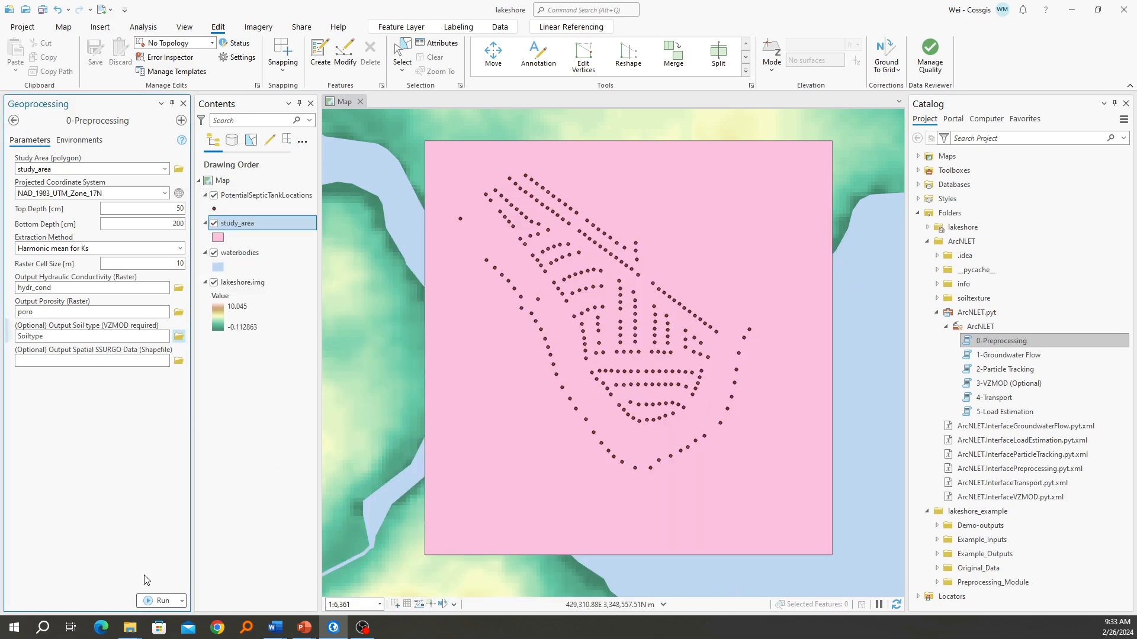
Run the 0-Preprocessing tool and check its progress messages in the run details
{"action": "left_click", "coordinate": [155, 601]}
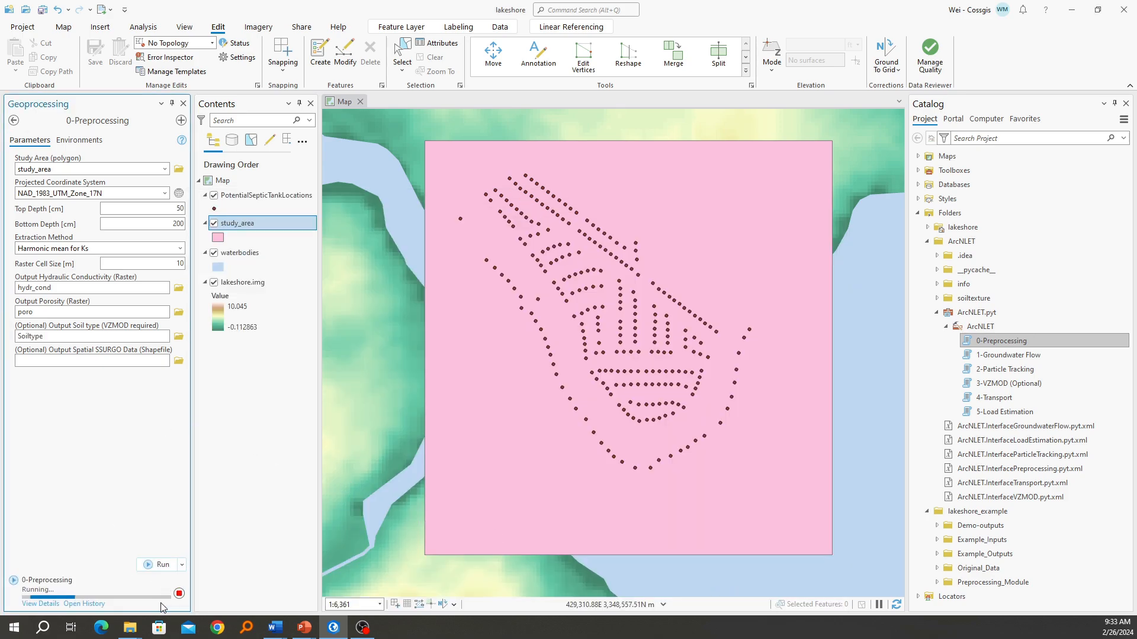
{"action": "left_click", "coordinate": [40, 604]}
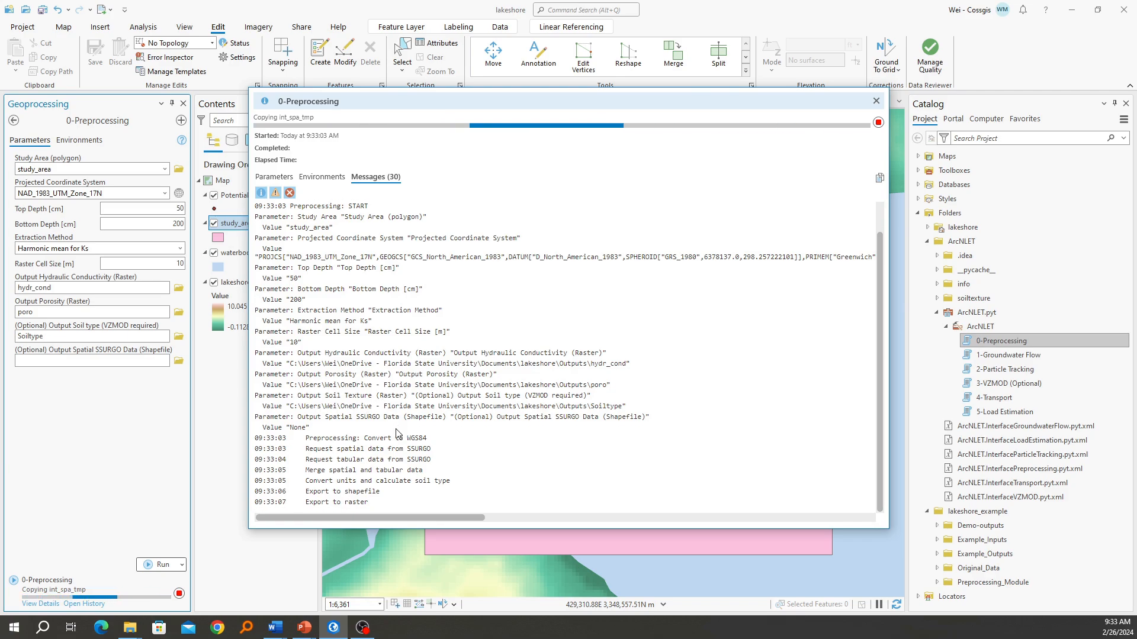
{"action": "left_click", "coordinate": [876, 101]}
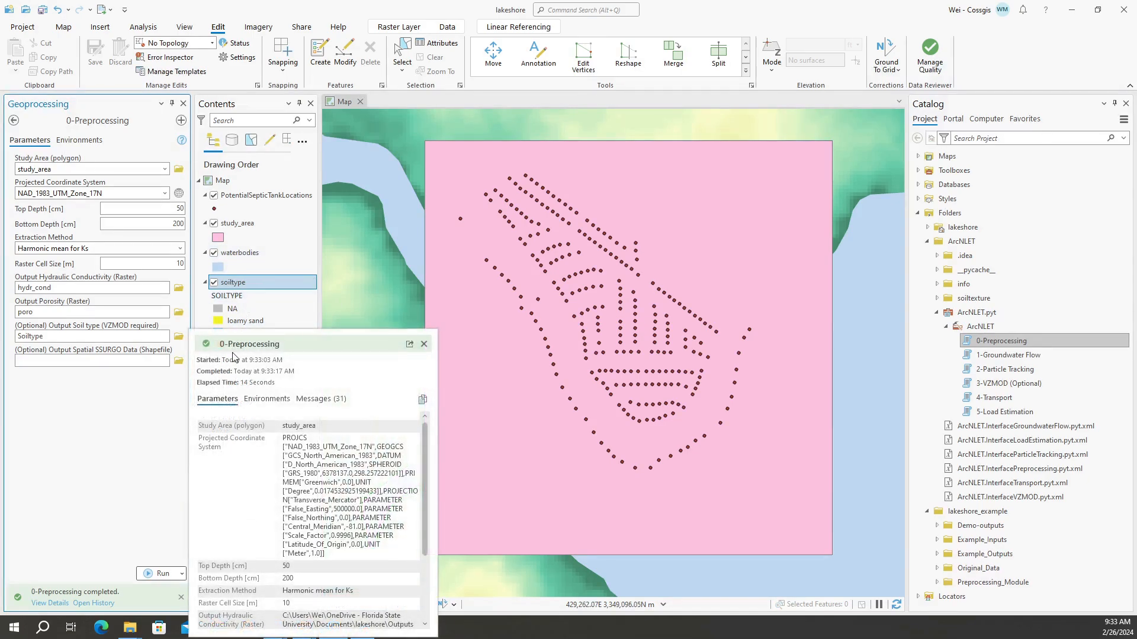
Hide the study_area, waterbodies and soiltype layers in turn to inspect the generated soil type and porosity rasters
{"action": "left_click", "coordinate": [213, 225]}
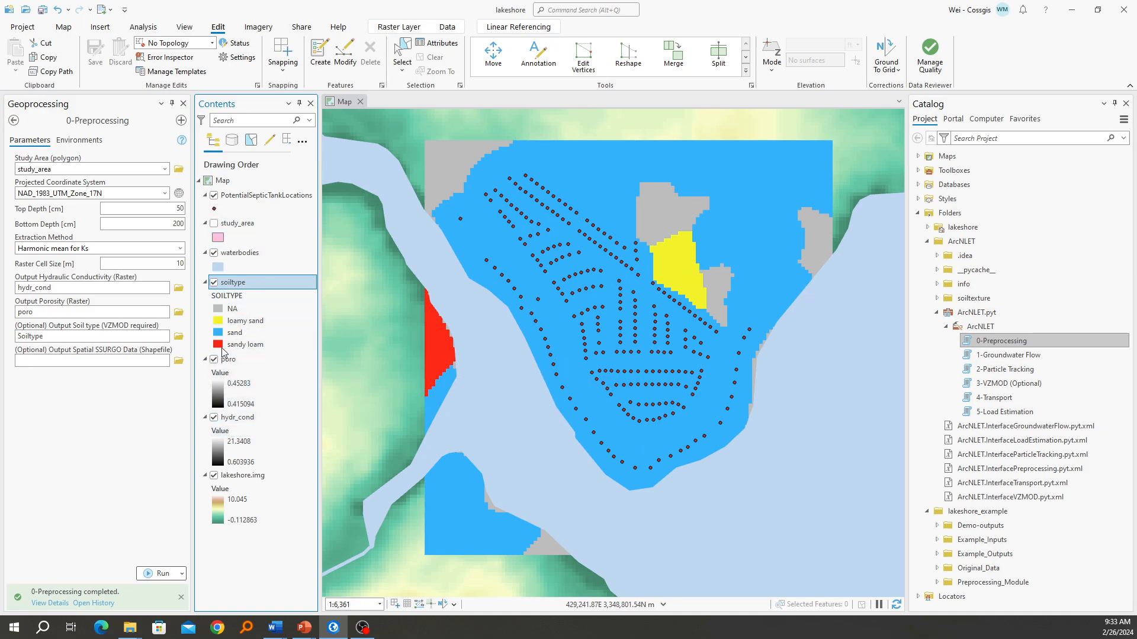
{"action": "left_click", "coordinate": [214, 253]}
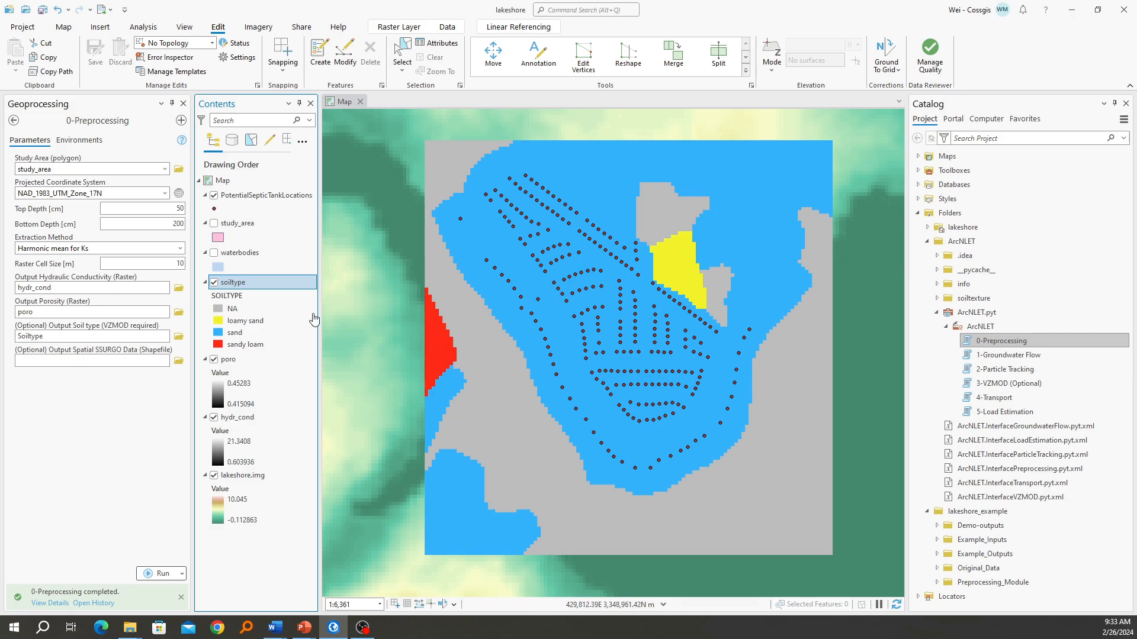
{"action": "left_click", "coordinate": [214, 282]}
{"action": "left_click", "coordinate": [228, 359]}
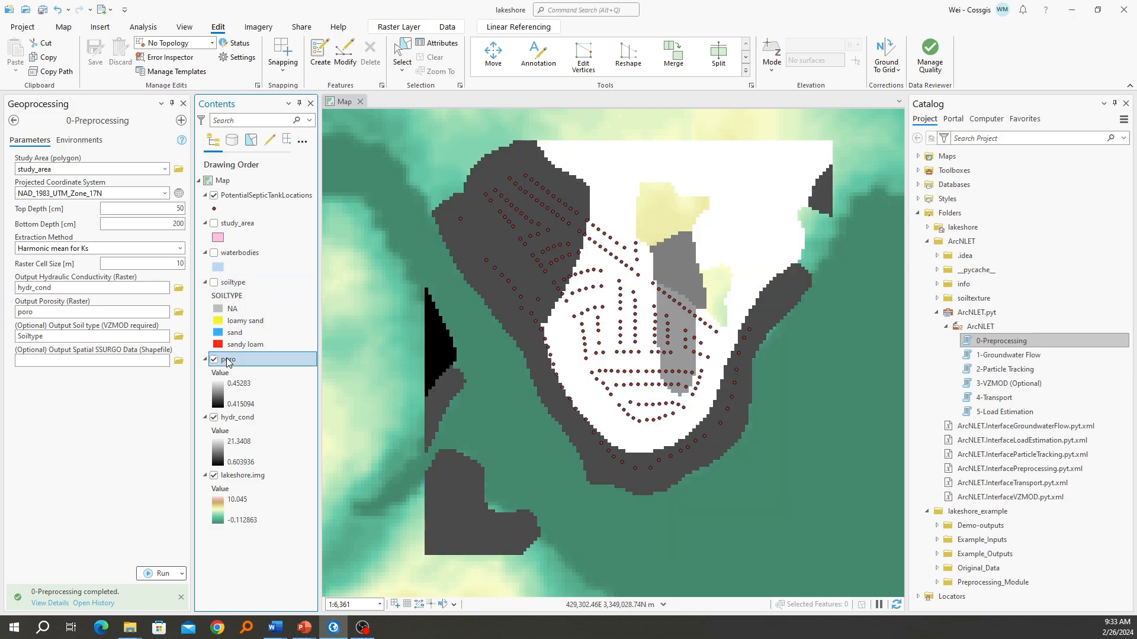
{"action": "left_click", "coordinate": [231, 419]}
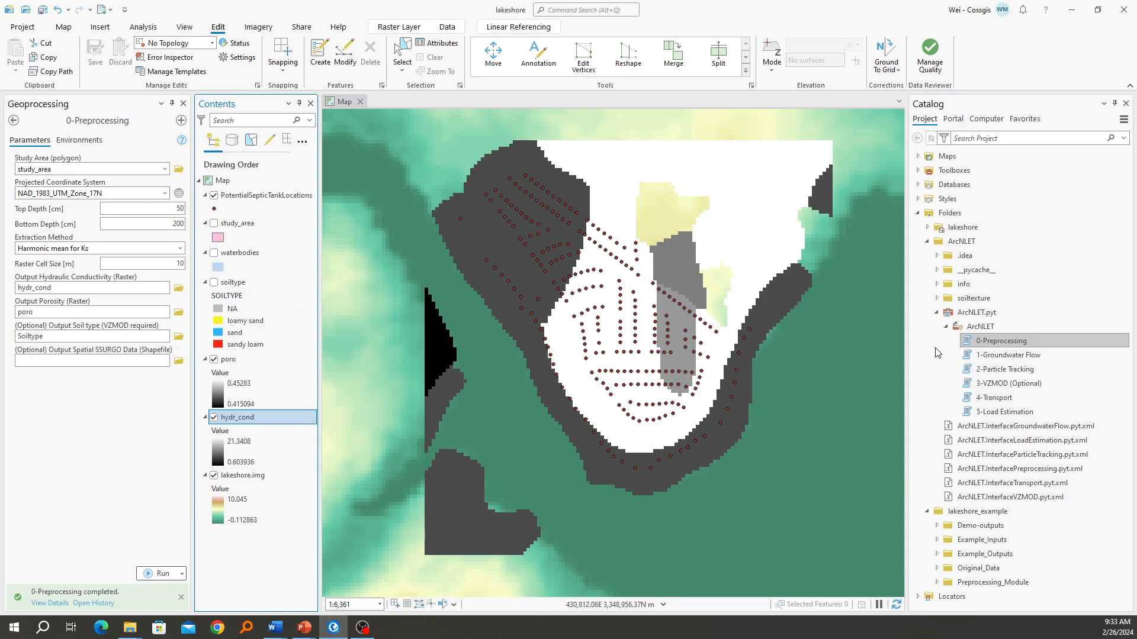
Open the 1-Groundwater Flow tool from the ArcNLET toolbox
{"action": "double_click", "coordinate": [1018, 356]}
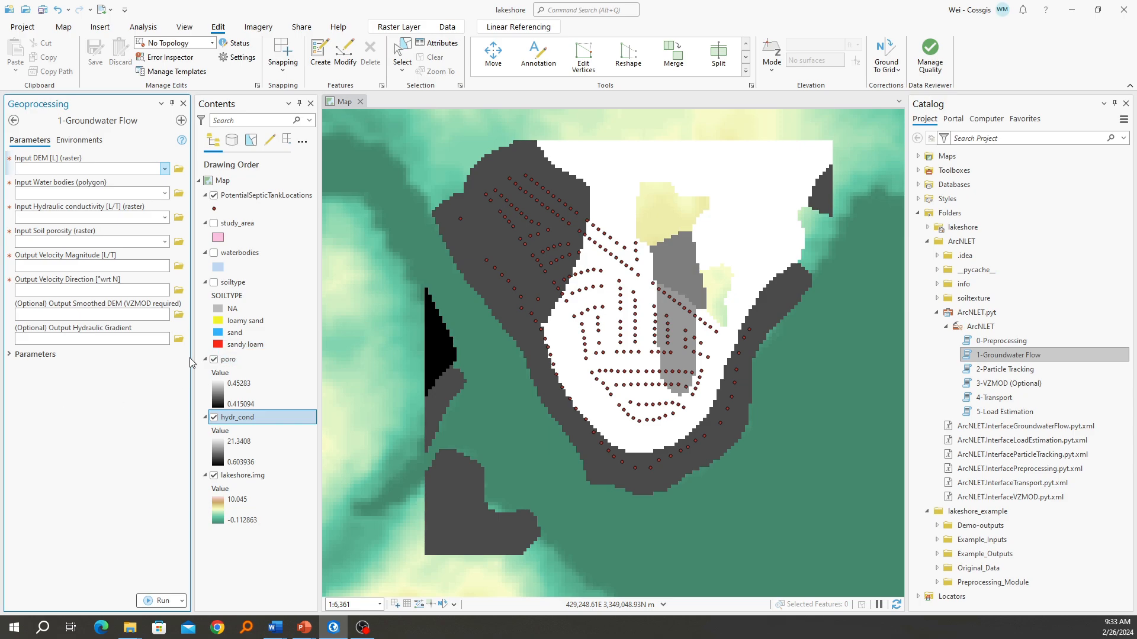
{"action": "key", "text": "alt+Tab"}
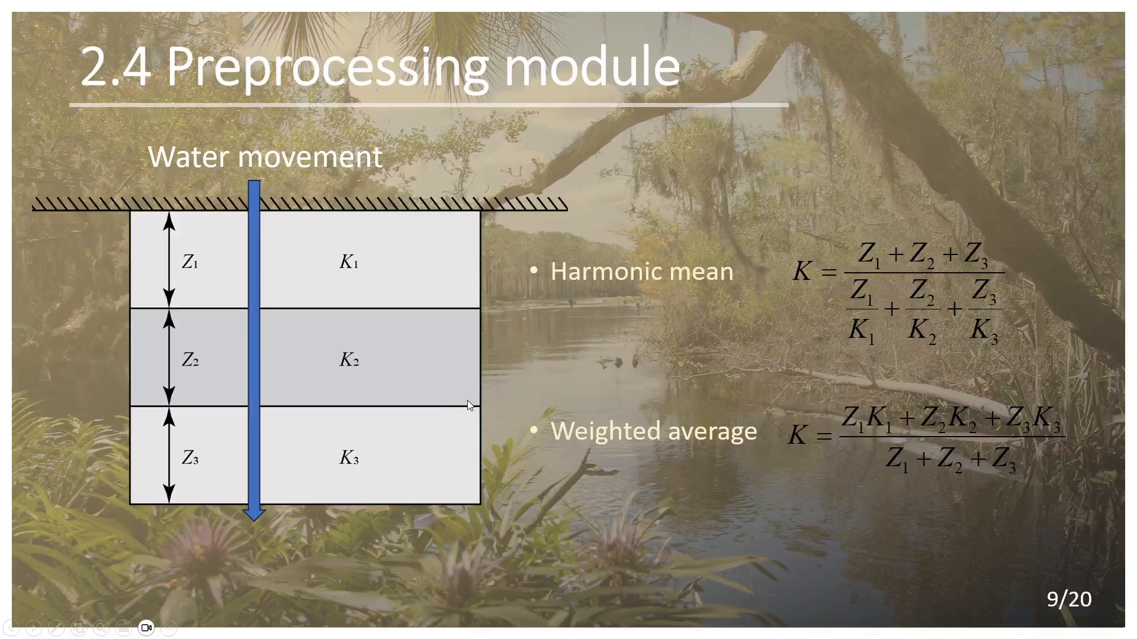
{"action": "key", "text": "Right"}
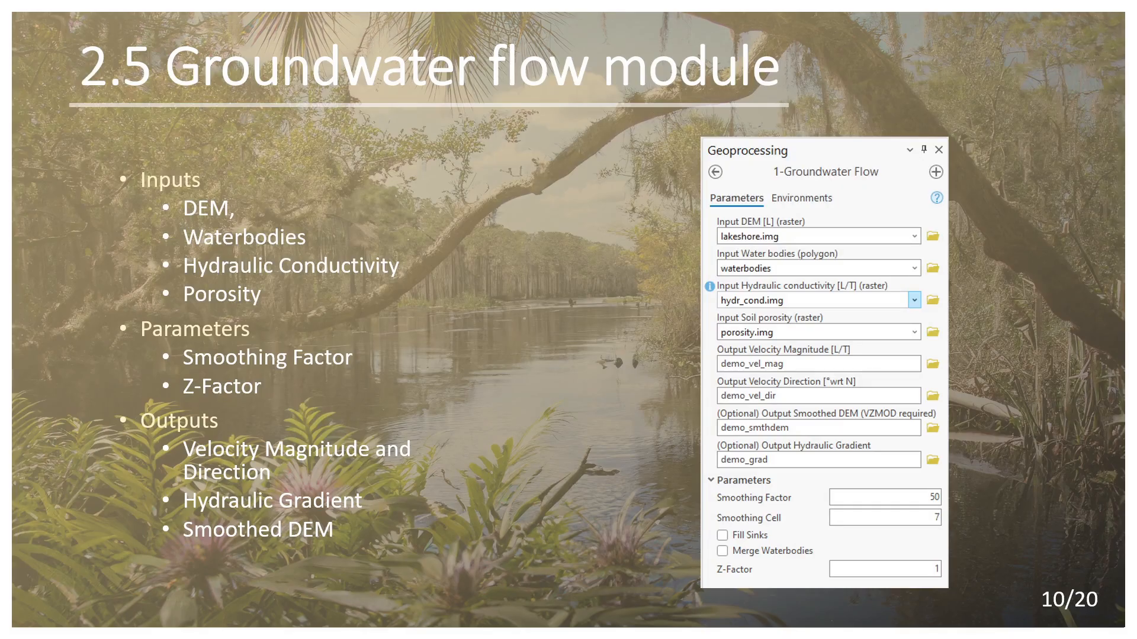
{"action": "key", "text": "alt+Tab"}
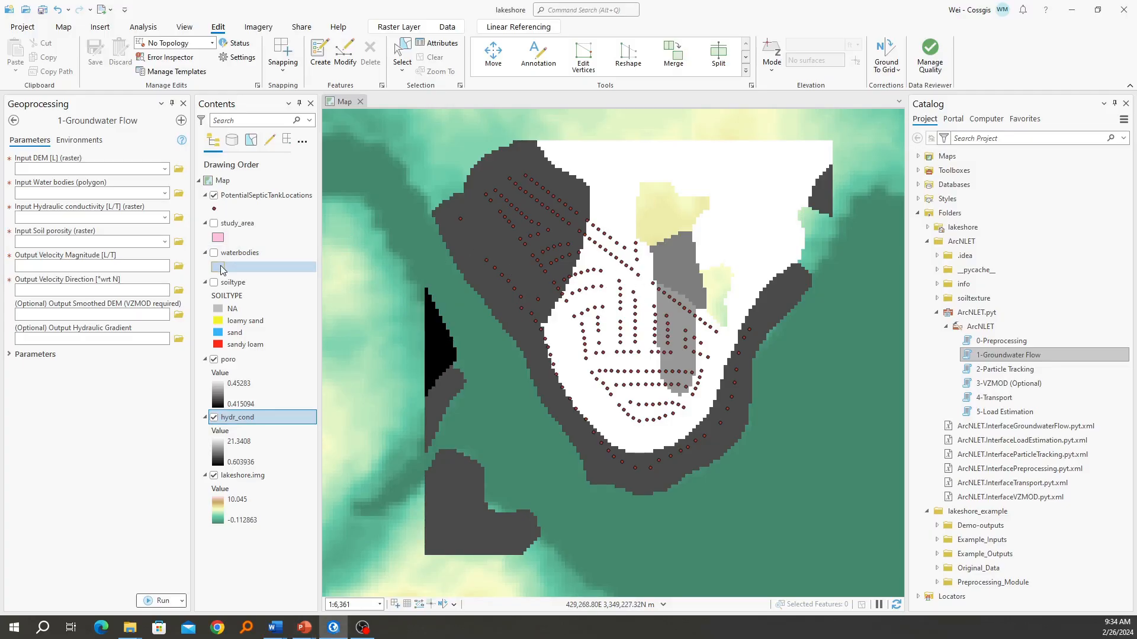
Make the soiltype and waterbodies layers visible on the map again
{"action": "left_click", "coordinate": [214, 282]}
{"action": "left_click", "coordinate": [213, 253]}
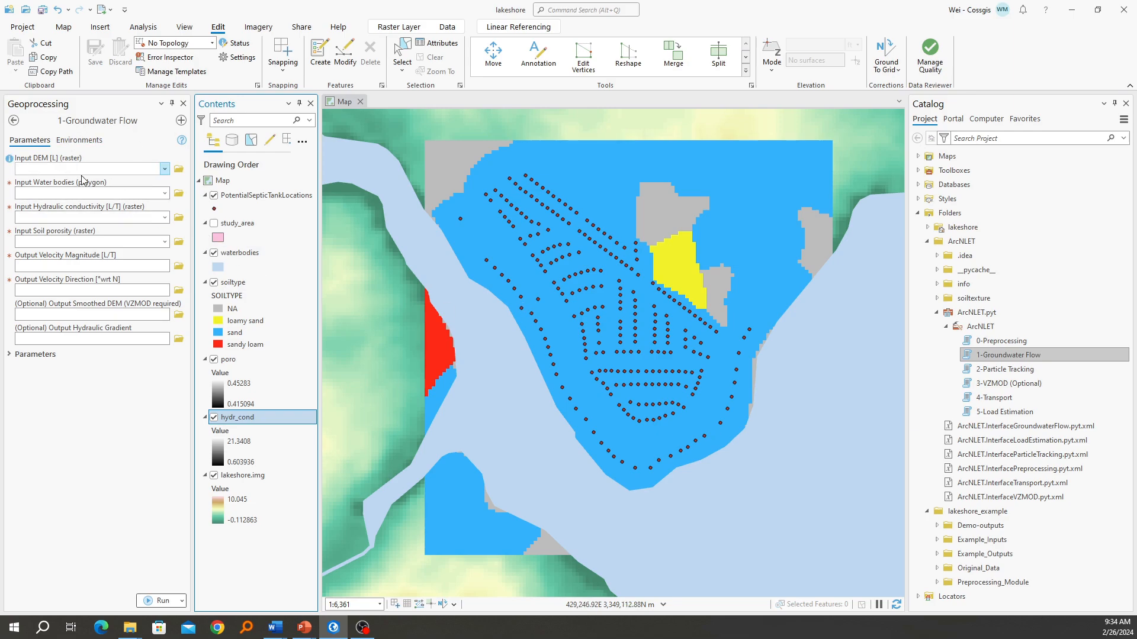
Set the groundwater flow tool's input DEM to lakeshore.img and its input water bodies to waterbodies
{"action": "left_click", "coordinate": [165, 169]}
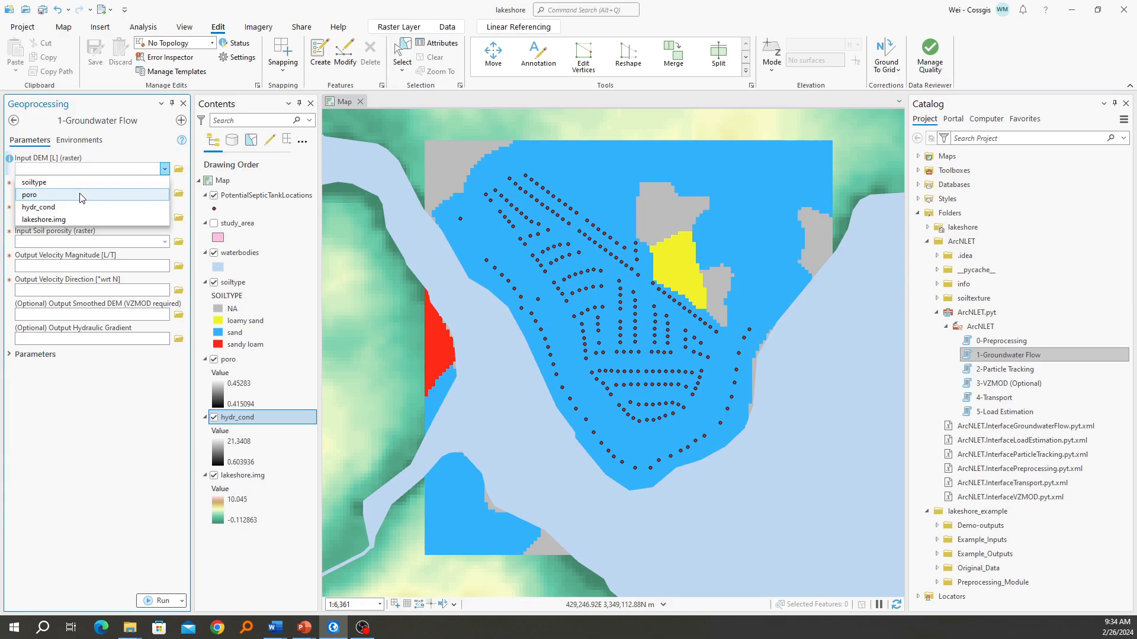
{"action": "left_click", "coordinate": [77, 220]}
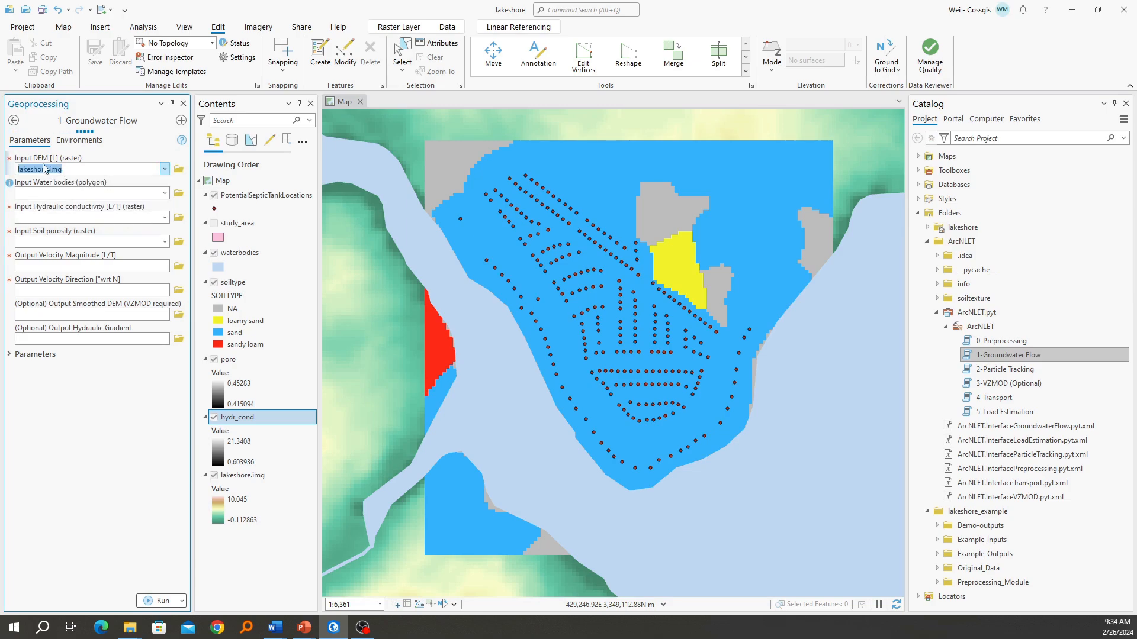
{"action": "left_click", "coordinate": [165, 193]}
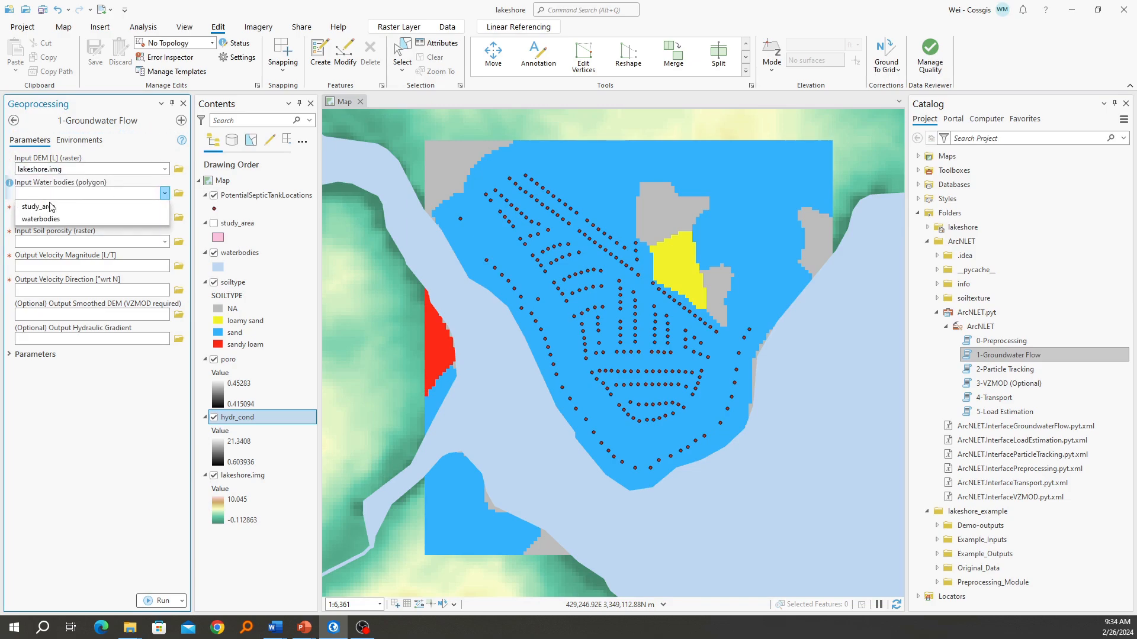
{"action": "left_click", "coordinate": [41, 219]}
Set the input hydraulic conductivity raster to hydr_cond and the input soil porosity raster to poro
{"action": "left_click", "coordinate": [165, 218]}
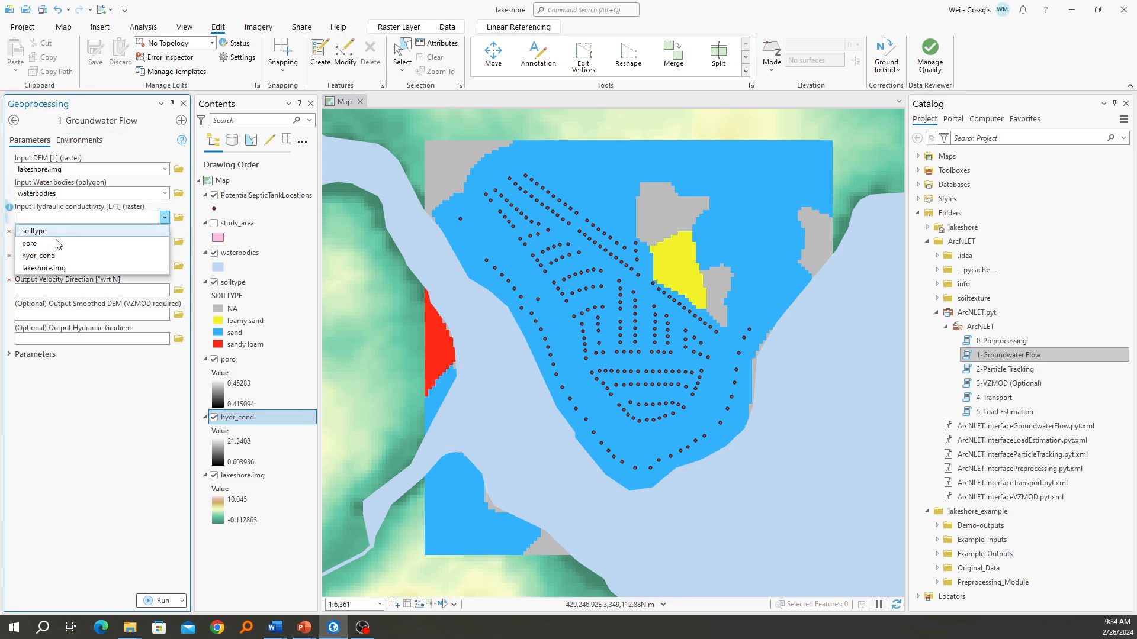
{"action": "left_click", "coordinate": [64, 256]}
{"action": "left_click", "coordinate": [165, 241]}
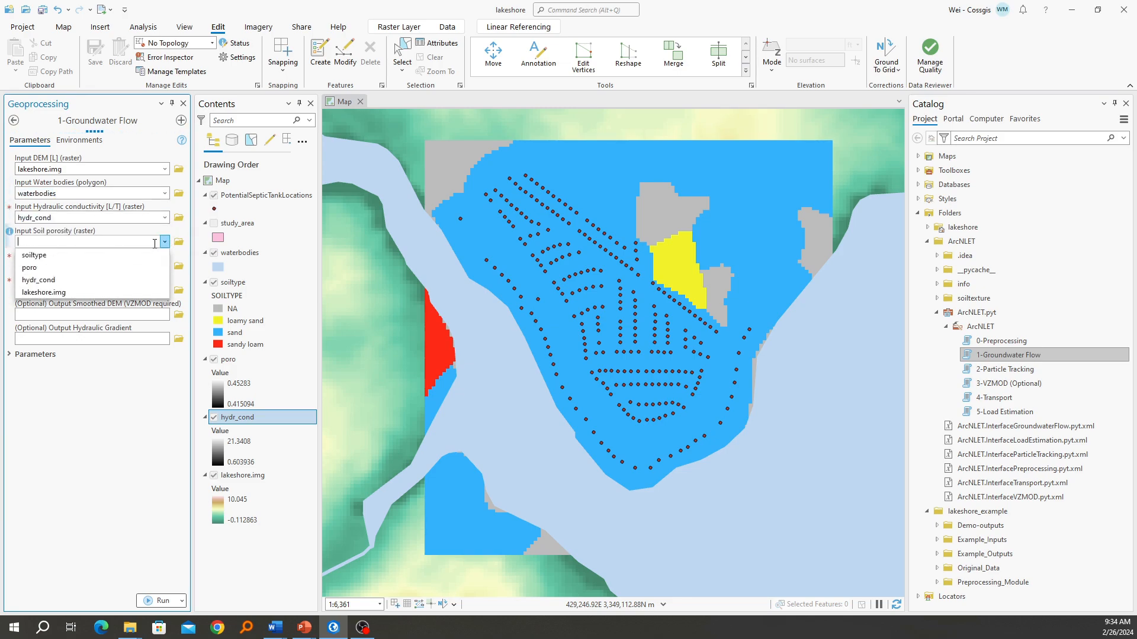
{"action": "left_click", "coordinate": [64, 270]}
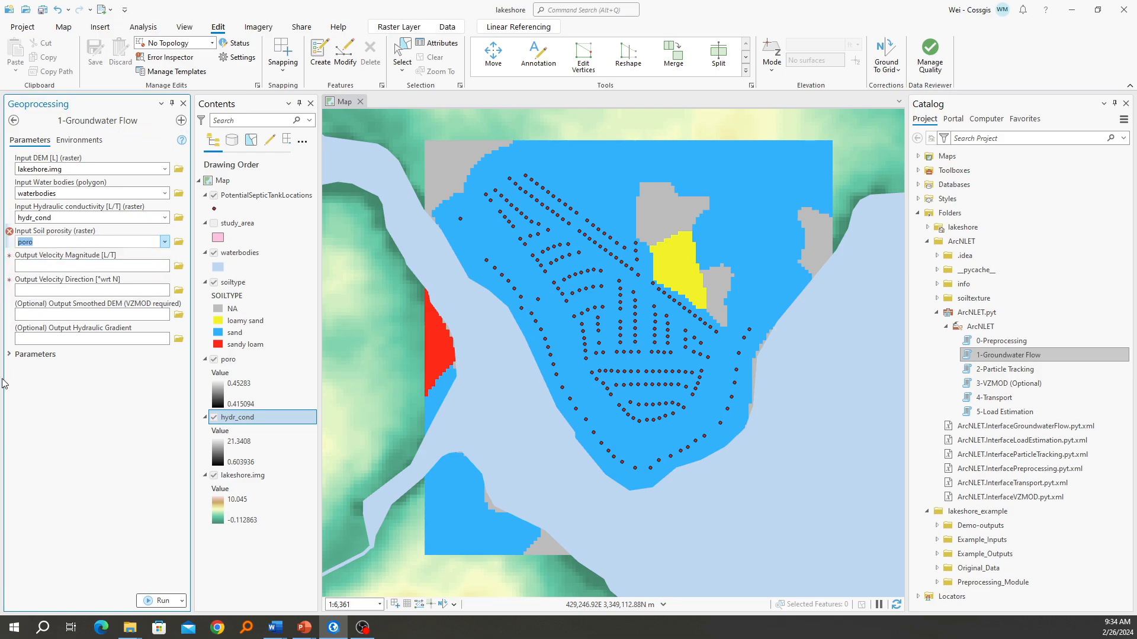
{"action": "left_click", "coordinate": [62, 264]}
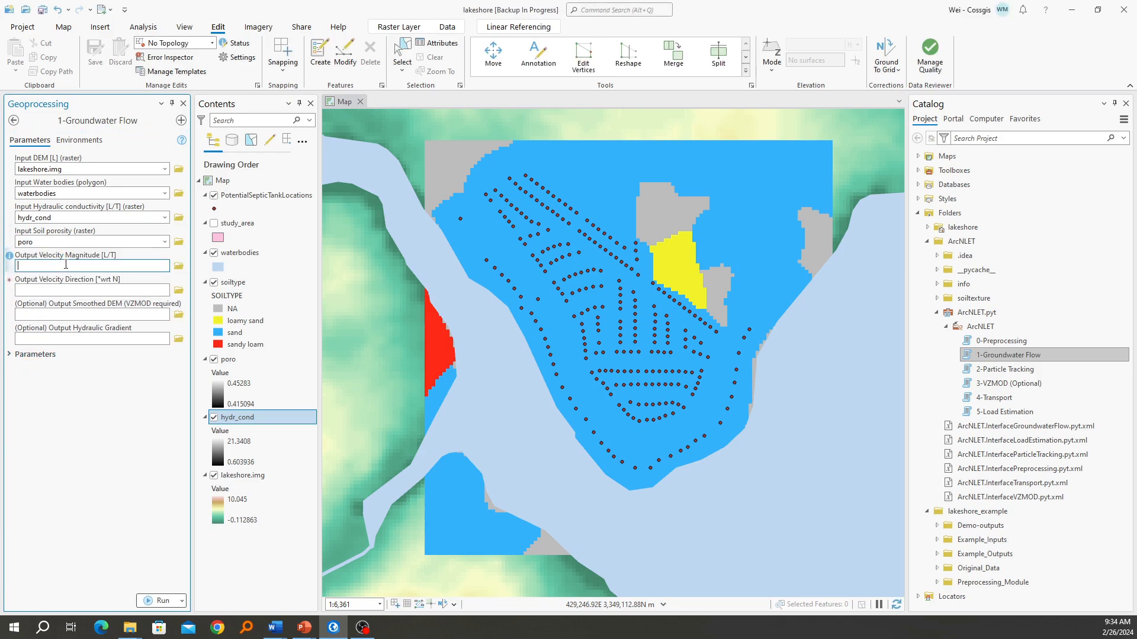
Expand the tool's additional parameters and set the smoothing factor to 50
{"action": "left_click", "coordinate": [36, 354]}
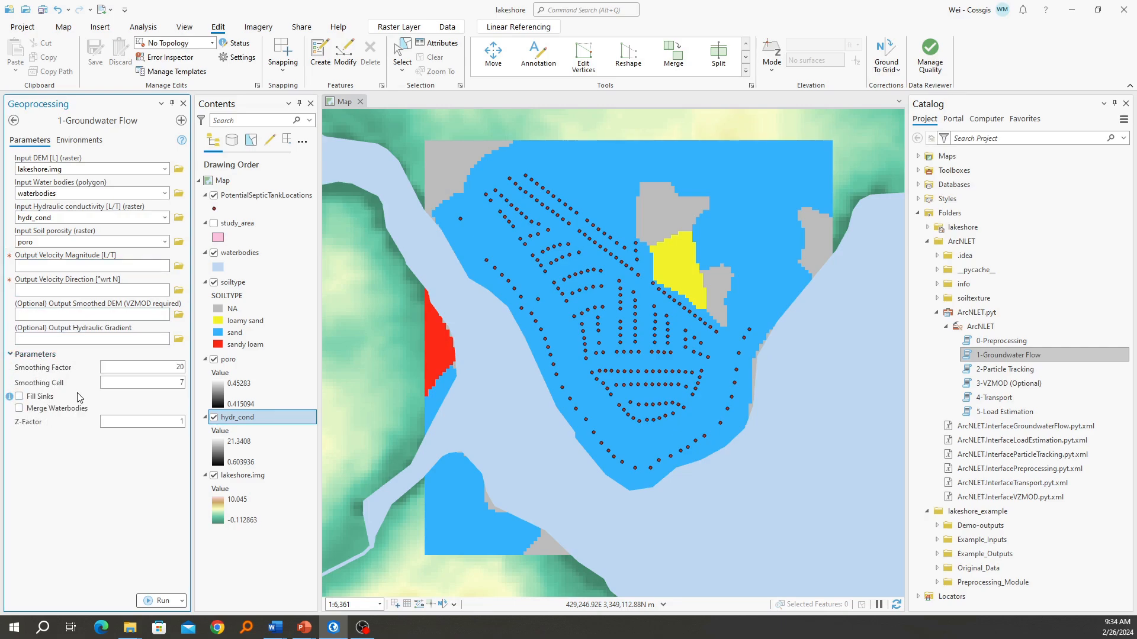
{"action": "left_click_drag", "start_coordinate": [170, 368], "coordinate": [189, 372]}
{"action": "type", "text": "50"}
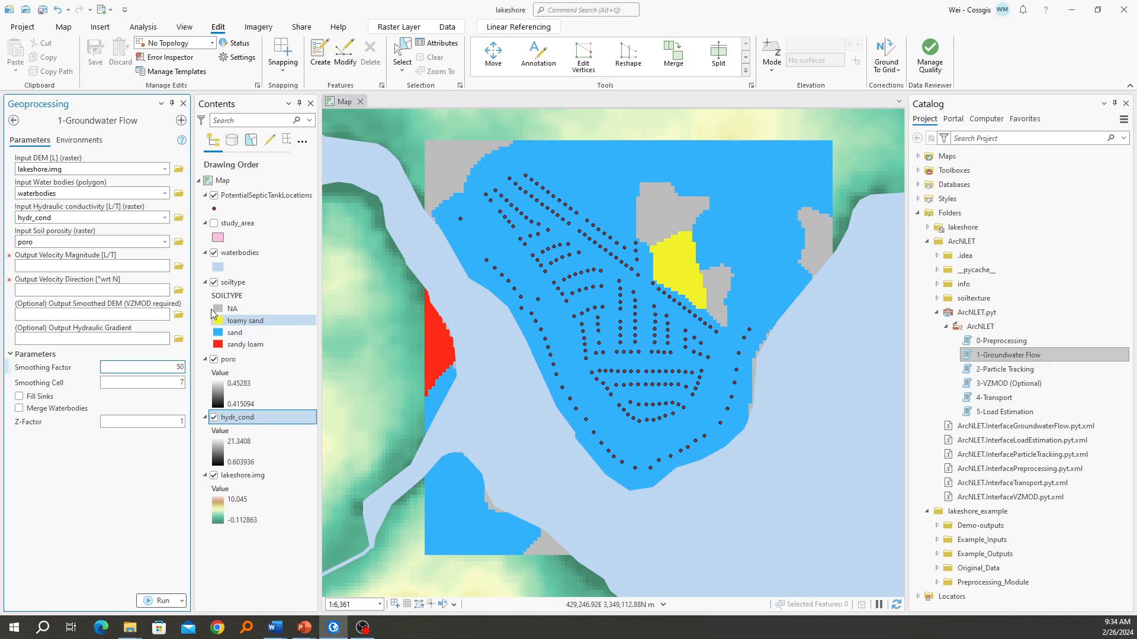
Set the output velocity magnitude raster to vel_50 in the project's Outputs folder
{"action": "left_click", "coordinate": [139, 265]}
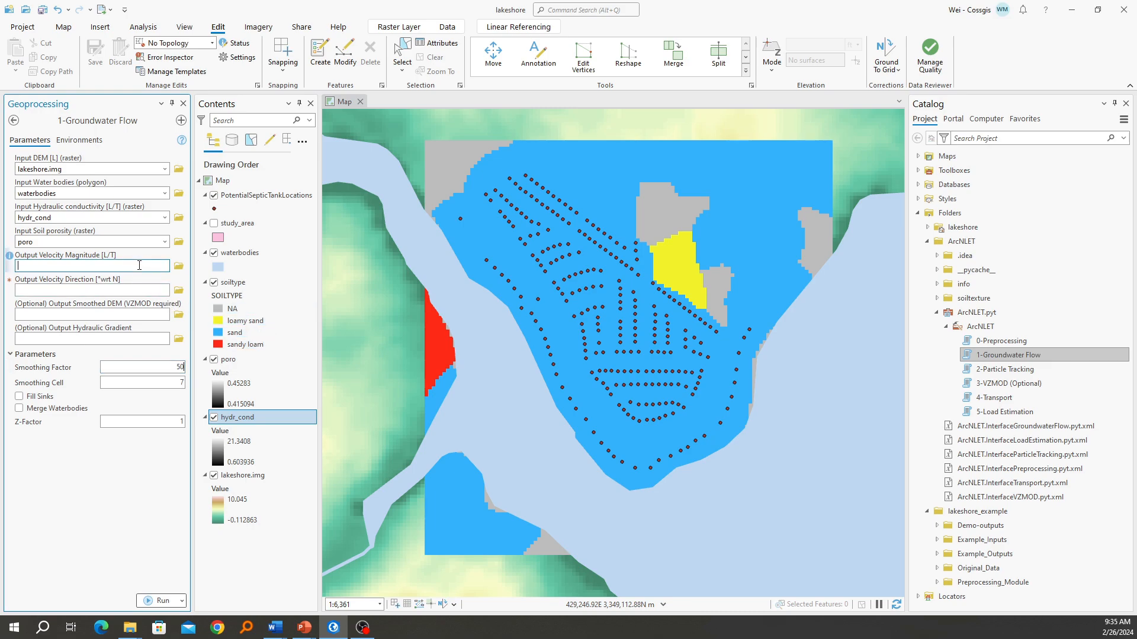
{"action": "left_click", "coordinate": [179, 268]}
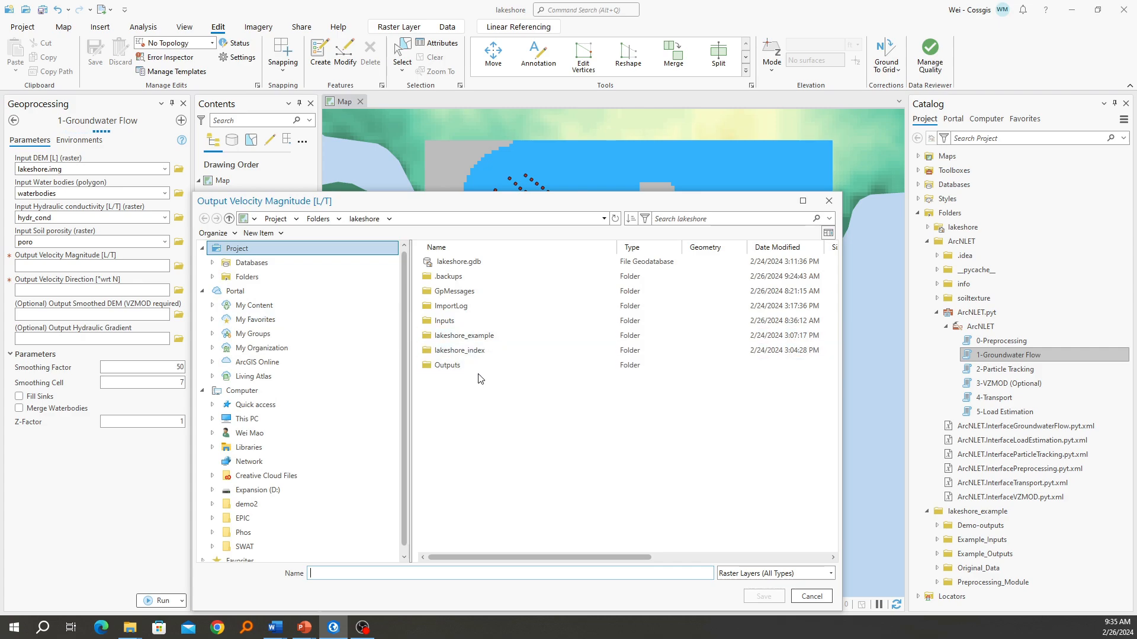
{"action": "left_click", "coordinate": [480, 371]}
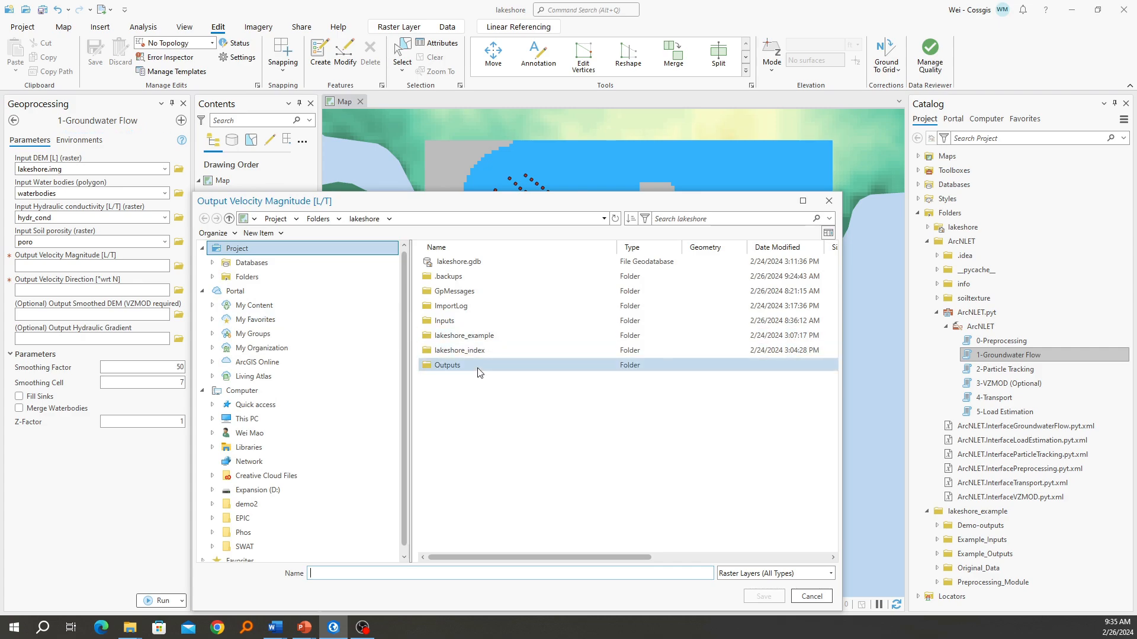
{"action": "double_click", "coordinate": [480, 371]}
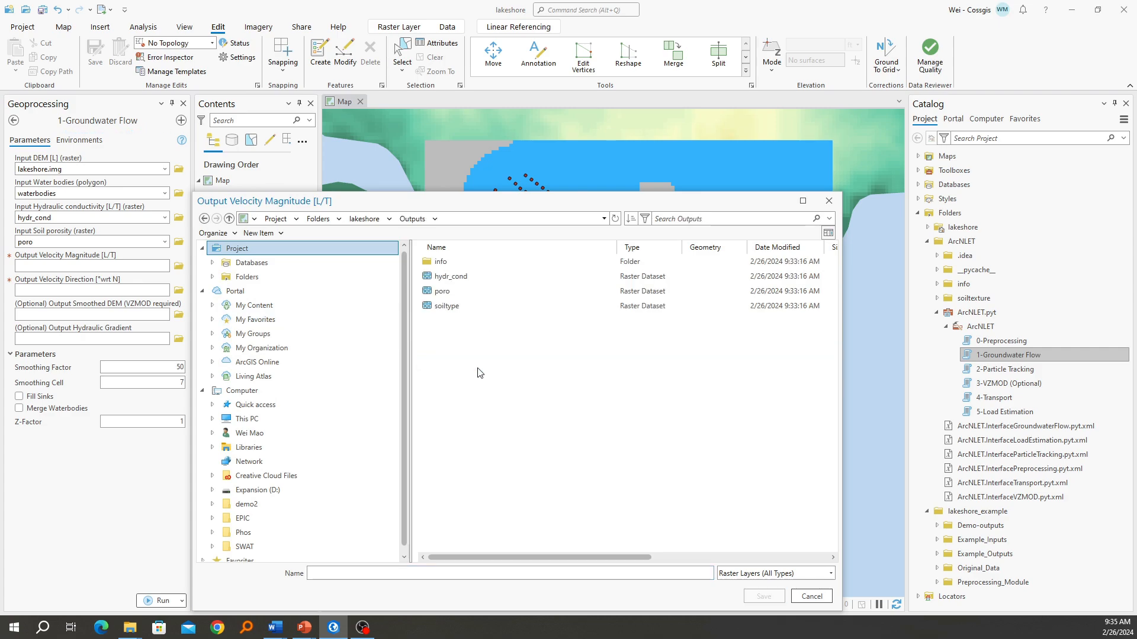
{"action": "left_click", "coordinate": [324, 576]}
{"action": "type", "text": "vel_50"}
{"action": "left_click", "coordinate": [754, 596]}
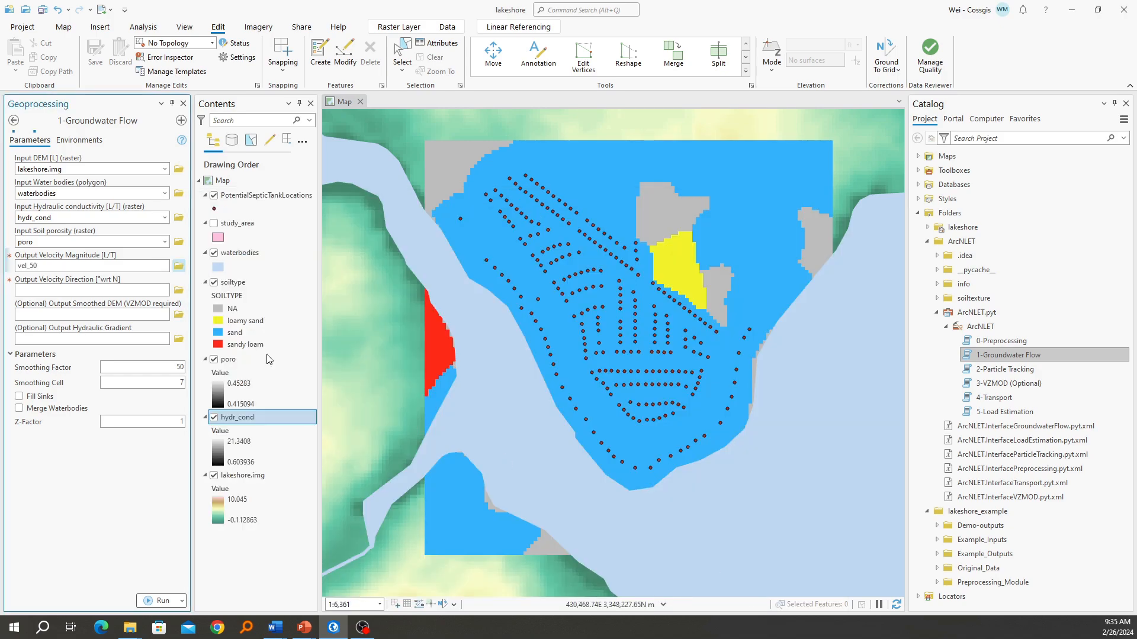
Set the output velocity direction raster to velodir_50 in the project's Outputs folder
{"action": "left_click", "coordinate": [178, 290]}
{"action": "left_click", "coordinate": [474, 370]}
{"action": "double_click", "coordinate": [474, 371]}
{"action": "type", "text": "velo"}
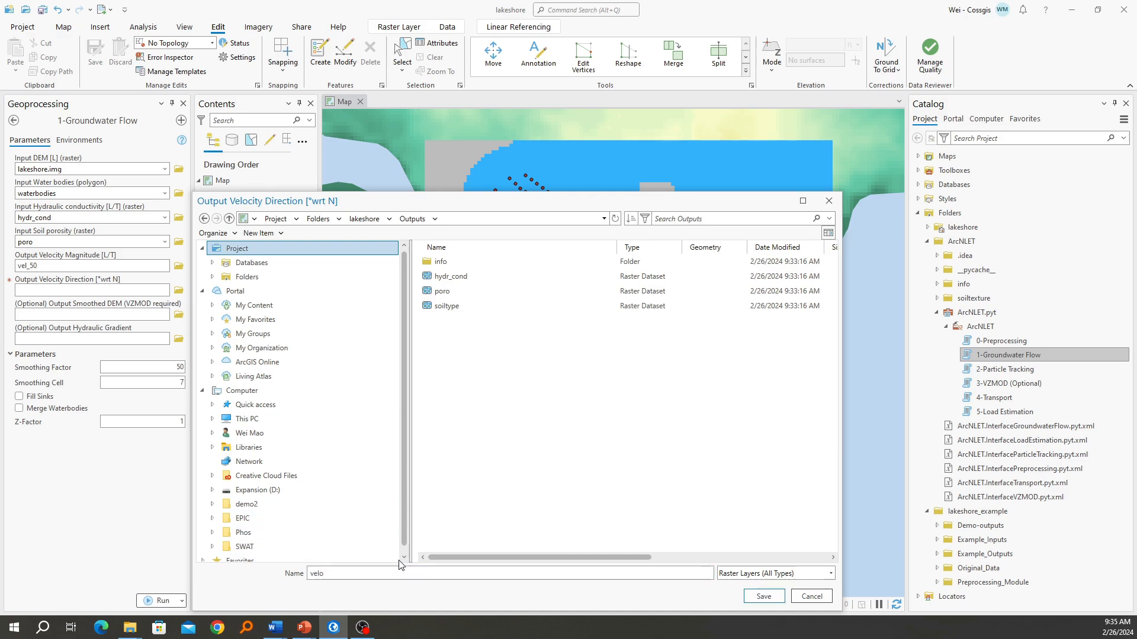
{"action": "type", "text": "dir_+"}
{"action": "left_click", "coordinate": [763, 596]}
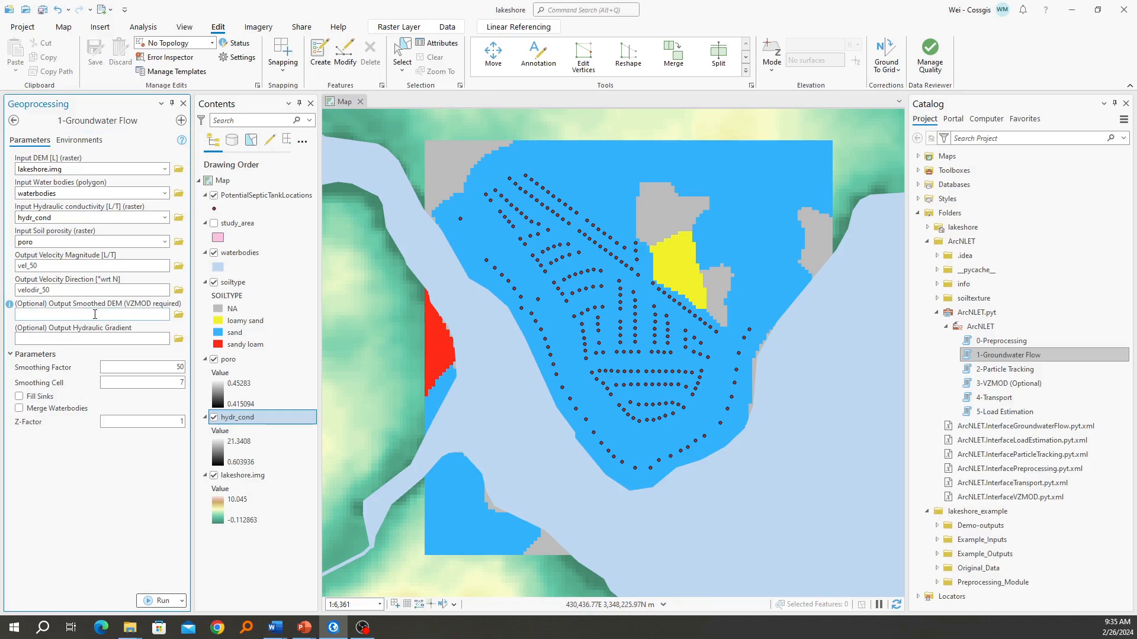
Set the optional output smoothed DEM to smthdem_50 in the project's Outputs folder
{"action": "left_click", "coordinate": [179, 314]}
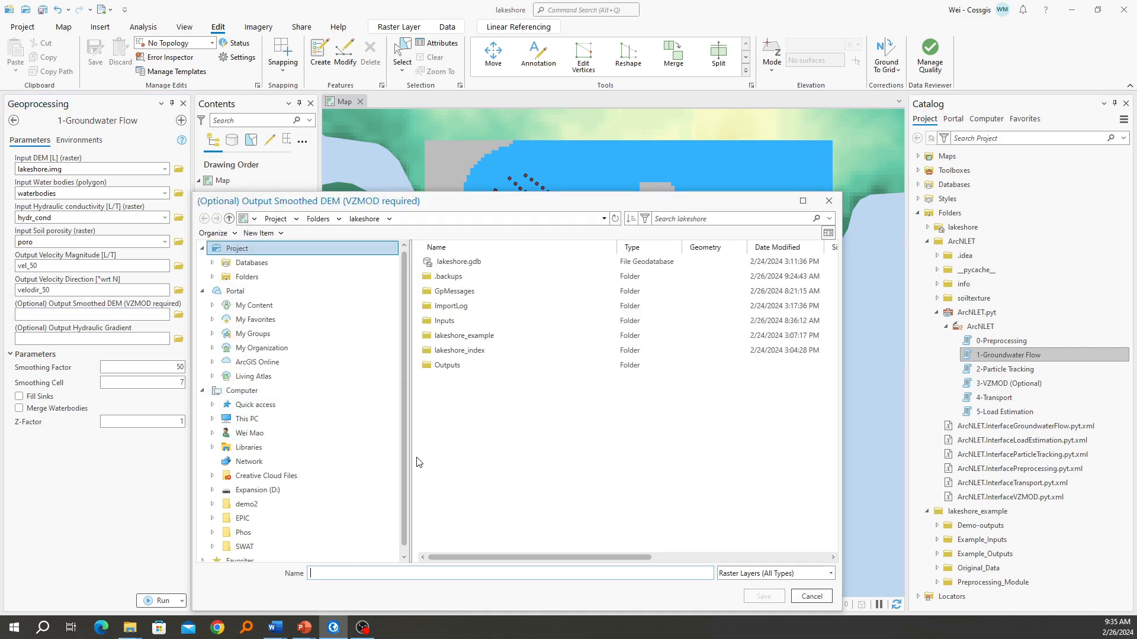
{"action": "double_click", "coordinate": [457, 367]}
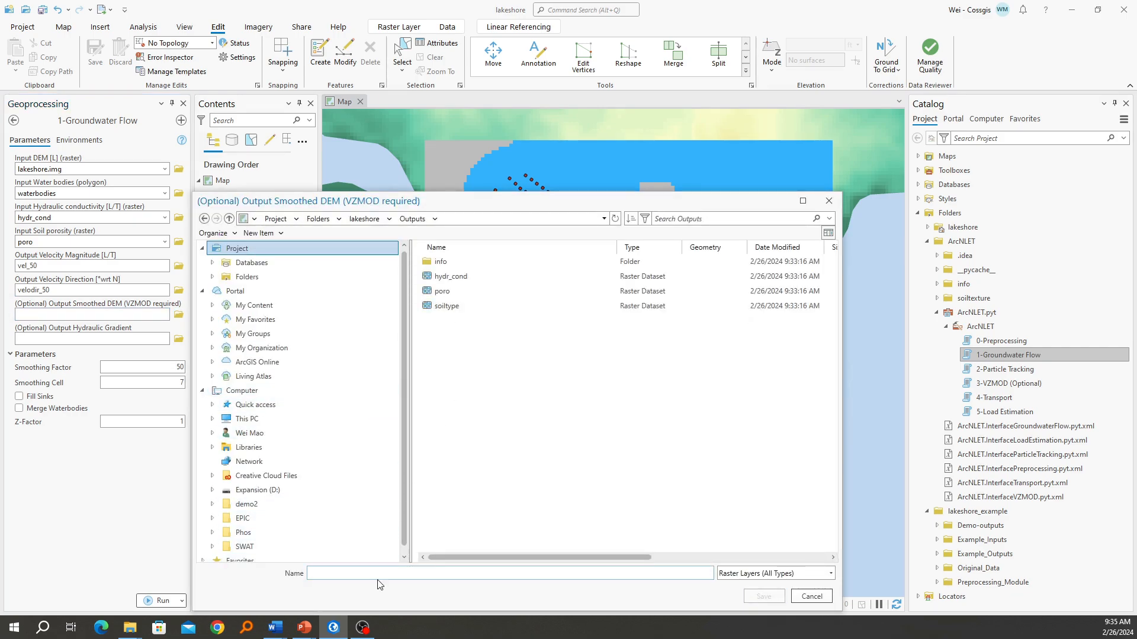
{"action": "type", "text": "smthdem_50"}
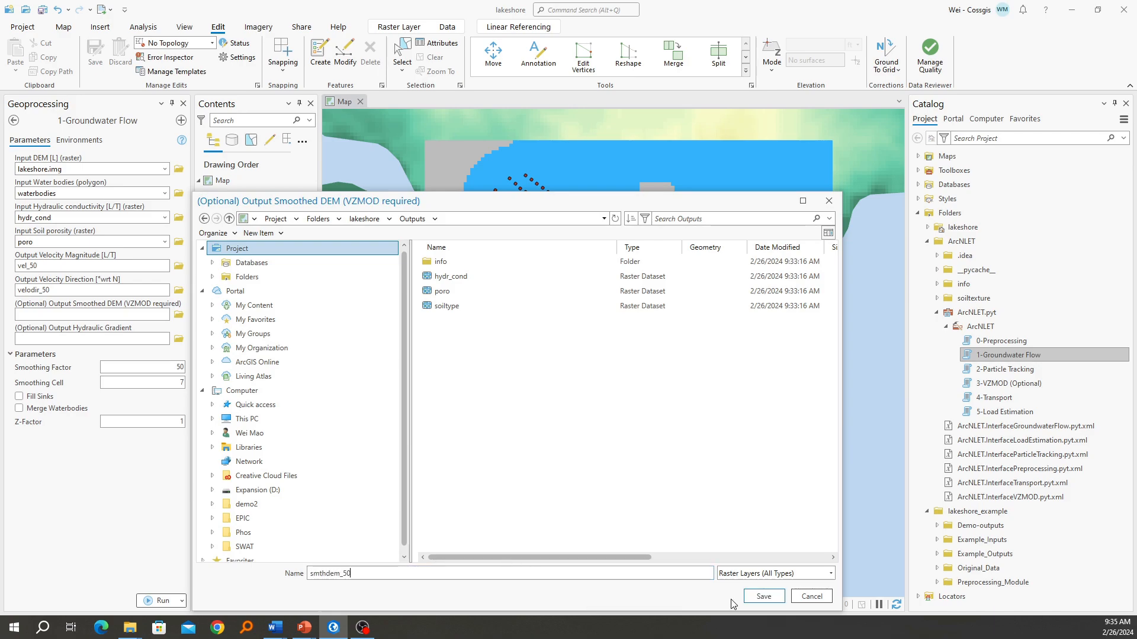
{"action": "left_click", "coordinate": [761, 597]}
Set the optional output hydraulic gradient raster to grad_50 in the lakeshore project folder
{"action": "left_click", "coordinate": [177, 341]}
{"action": "type", "text": "grad_50"}
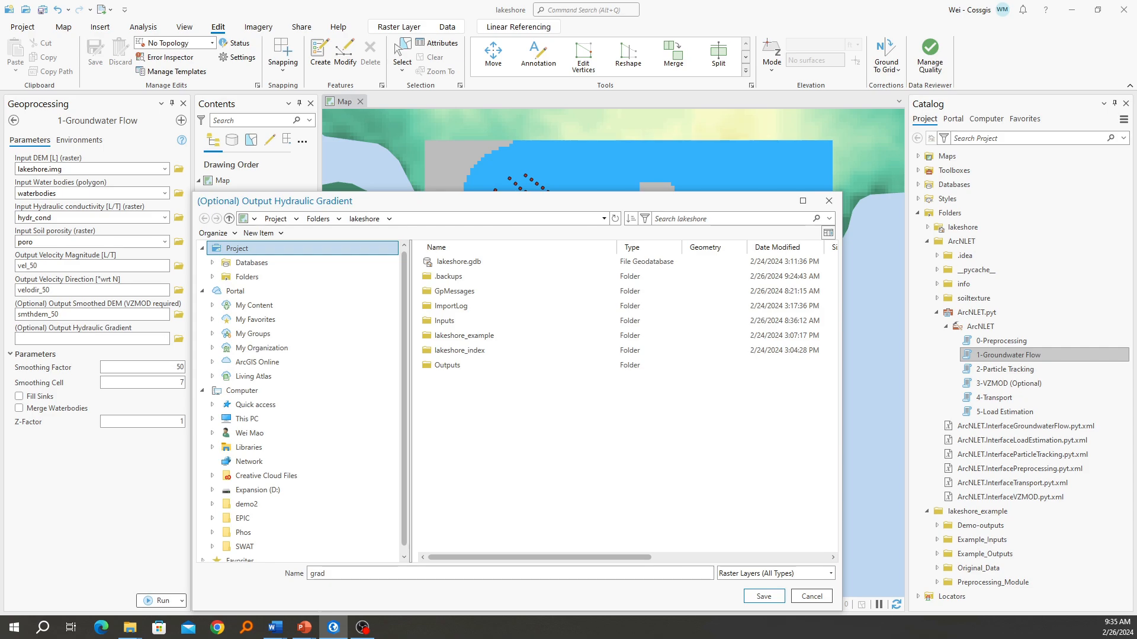
{"action": "left_click", "coordinate": [762, 597]}
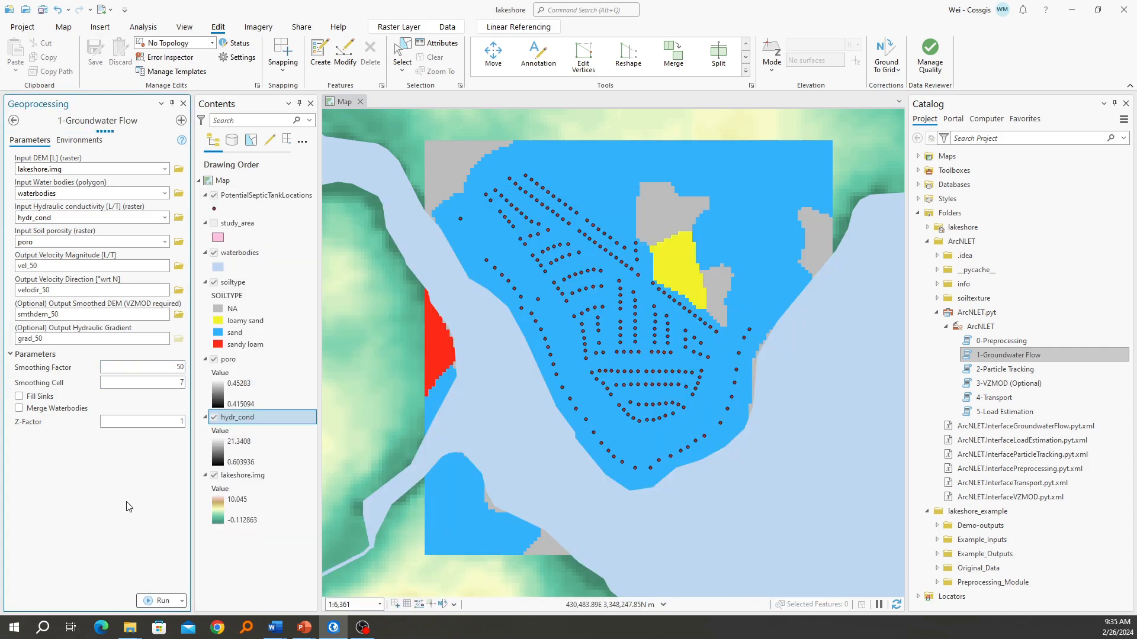
Run the Groundwater Flow tool, review its run messages until it finishes, and close the details window
{"action": "left_click", "coordinate": [156, 602]}
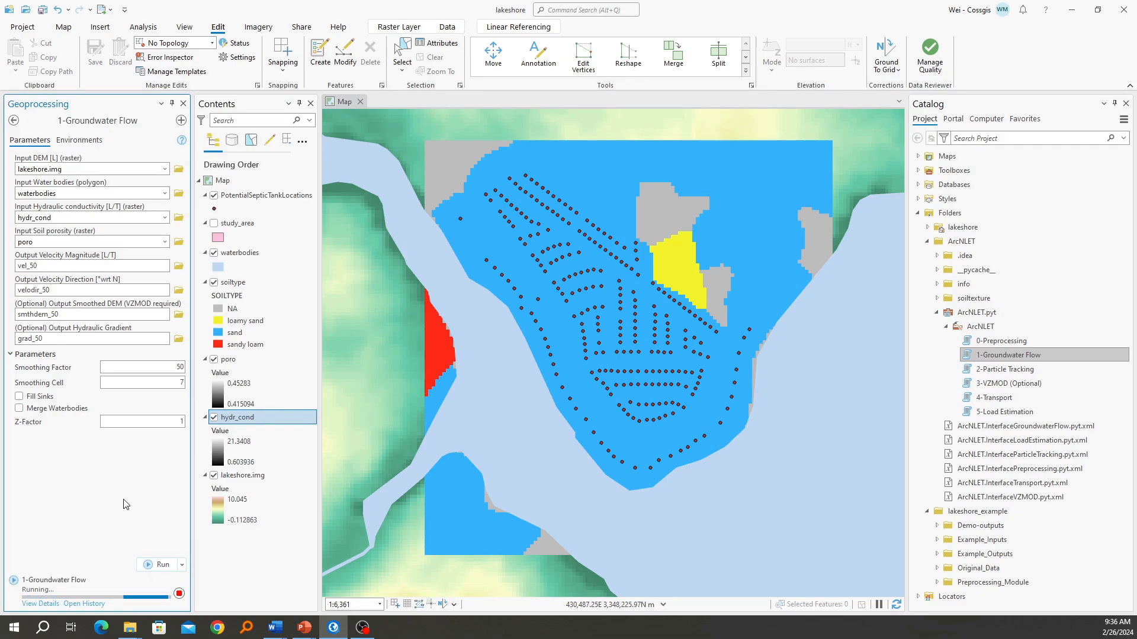
{"action": "left_click", "coordinate": [37, 603]}
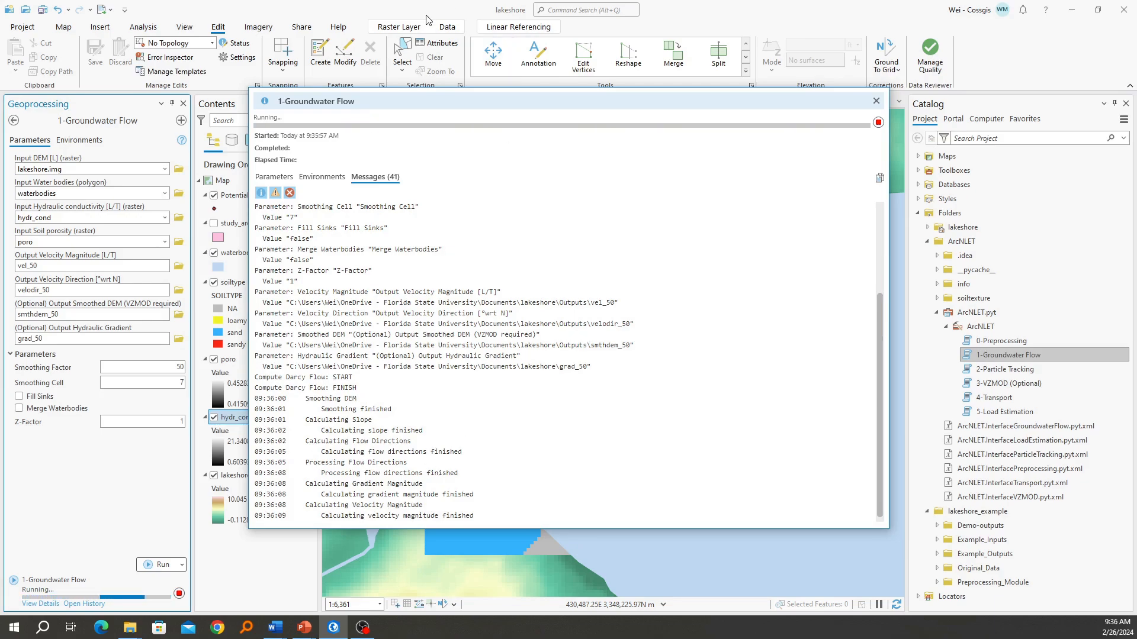
{"action": "left_click_drag", "start_coordinate": [403, 102], "coordinate": [571, 108]}
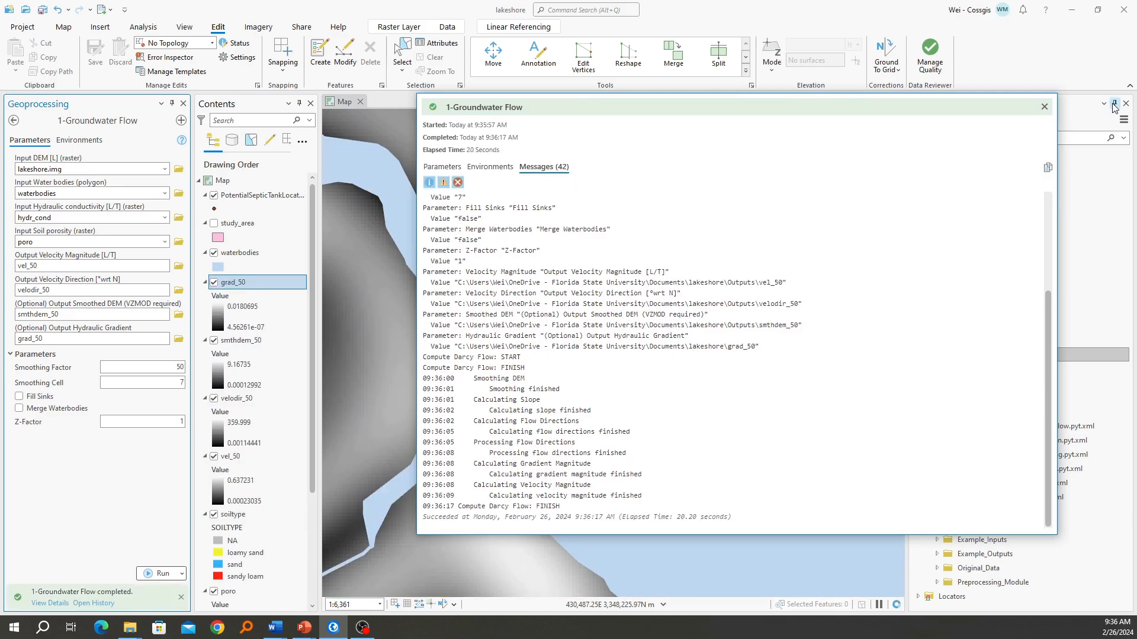
{"action": "left_click", "coordinate": [1043, 109]}
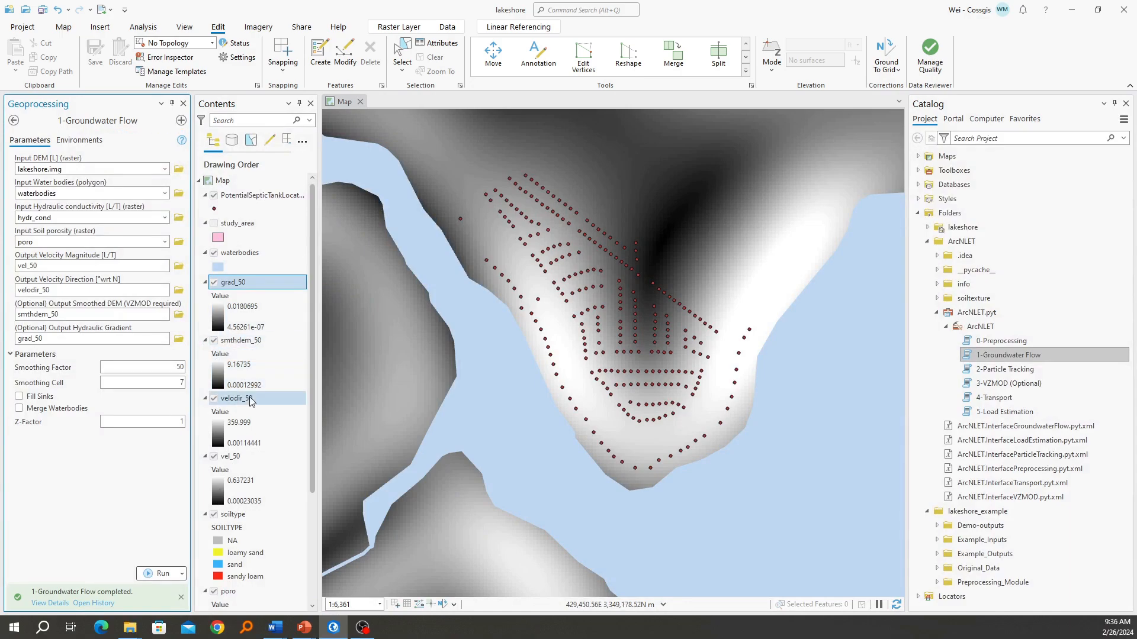
Go through the new output layers vel_50, velodir_50, smthdem_50 and grad_50 in the map's layer list
{"action": "left_click", "coordinate": [248, 456]}
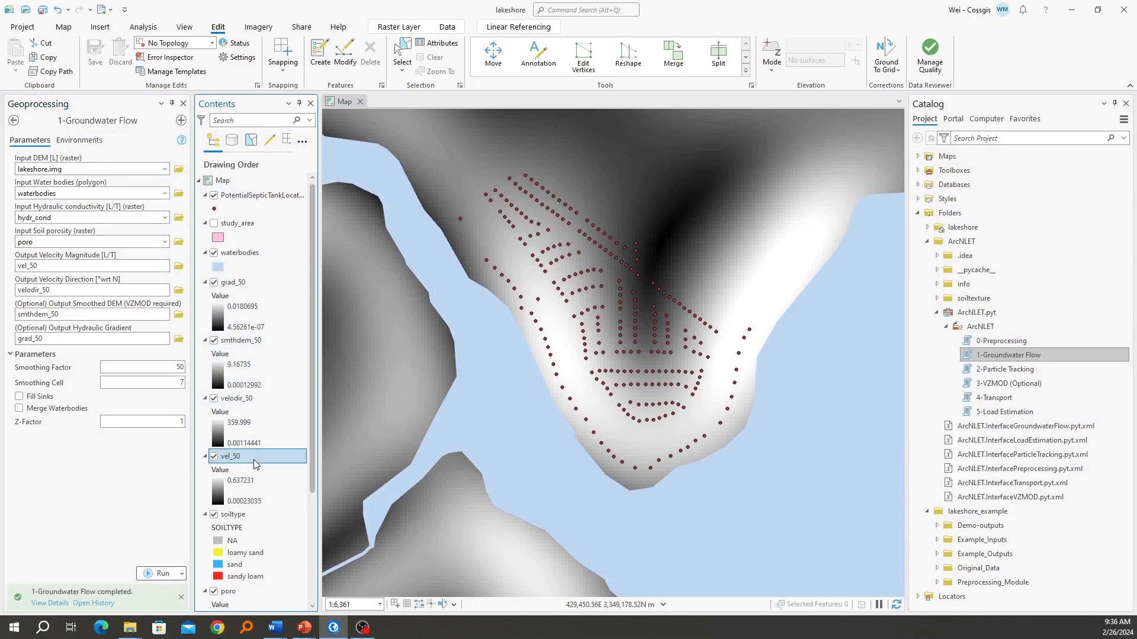
{"action": "left_click", "coordinate": [268, 406]}
{"action": "left_click", "coordinate": [276, 342]}
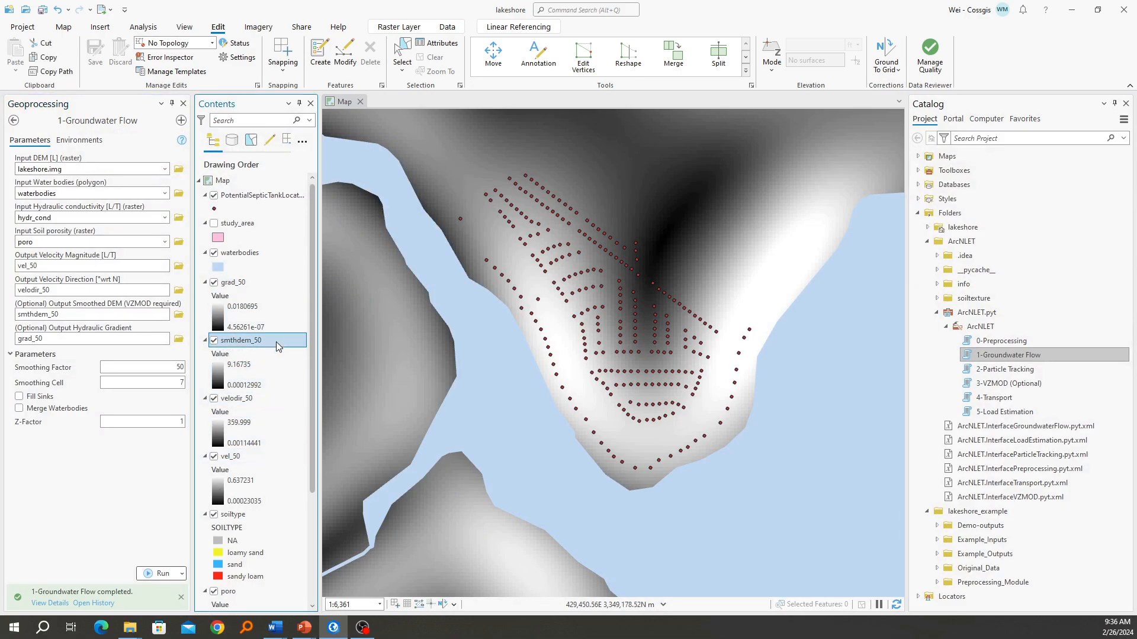
{"action": "left_click", "coordinate": [270, 293]}
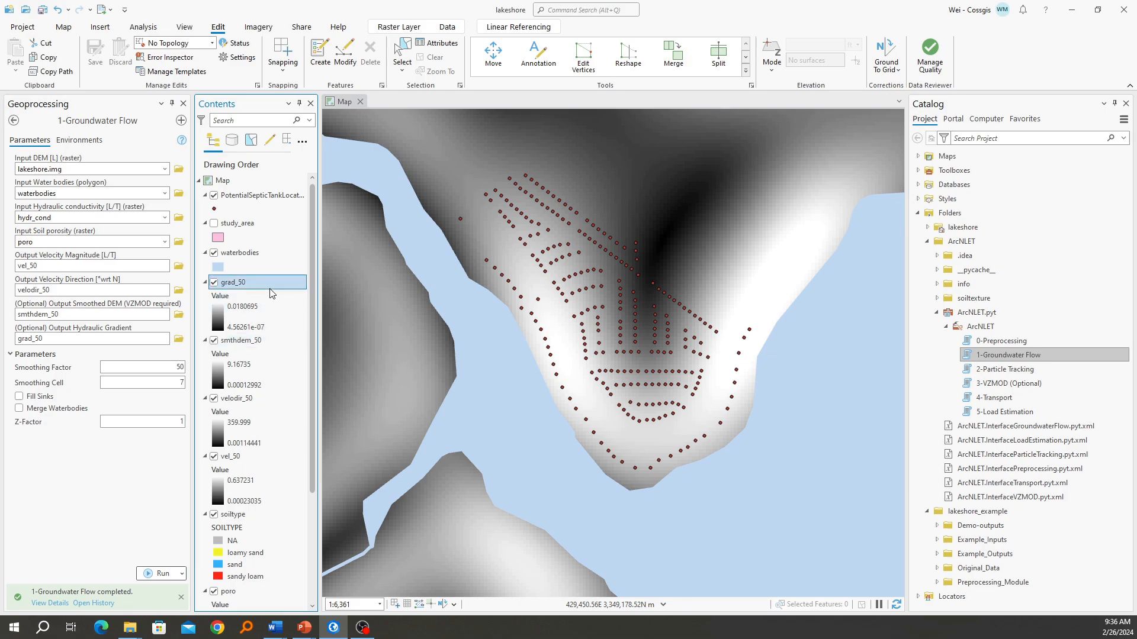
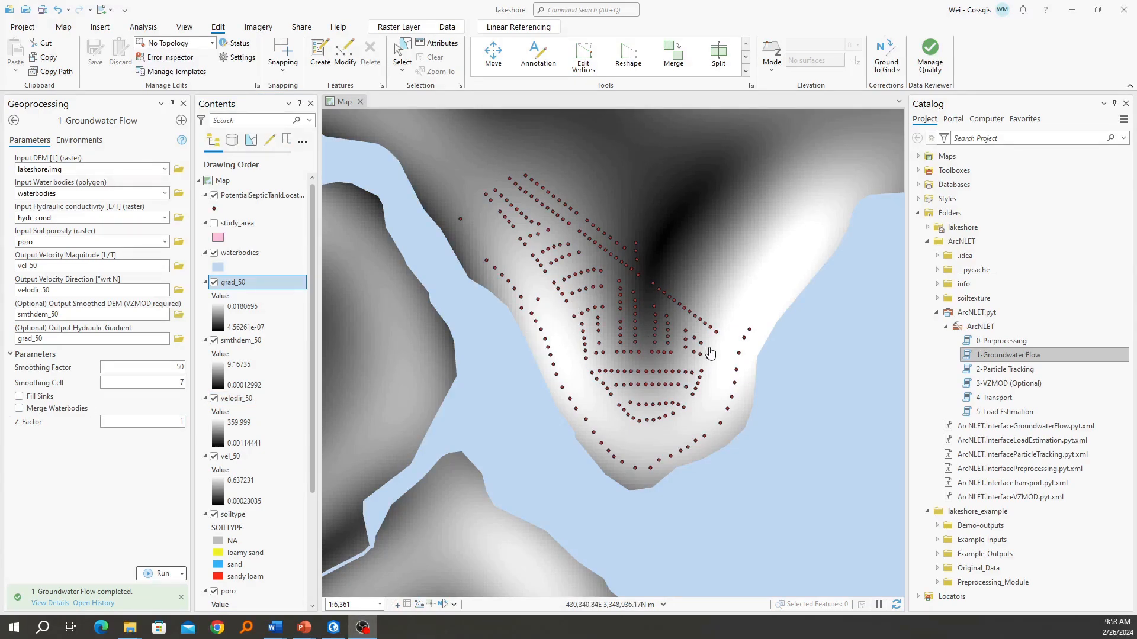
Open the 2-Particle Tracking tool and set PotentialSepticTankLocations as source locations and waterbodies as the water bodies input
{"action": "double_click", "coordinate": [1025, 368]}
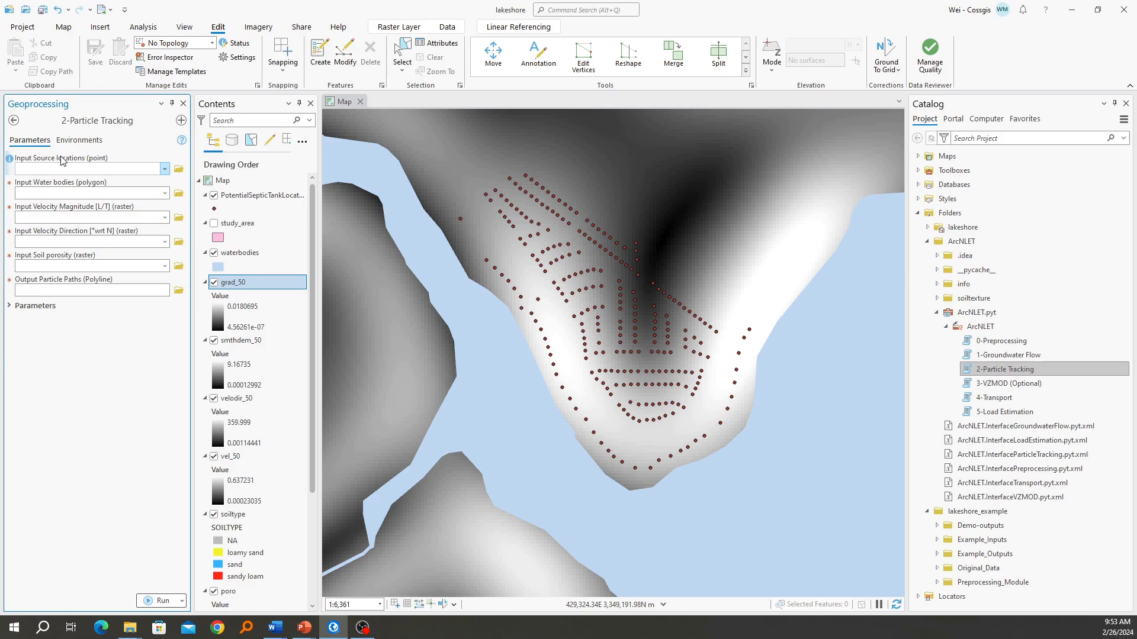
{"action": "left_click", "coordinate": [81, 170]}
{"action": "left_click", "coordinate": [166, 169]}
{"action": "left_click", "coordinate": [107, 181]}
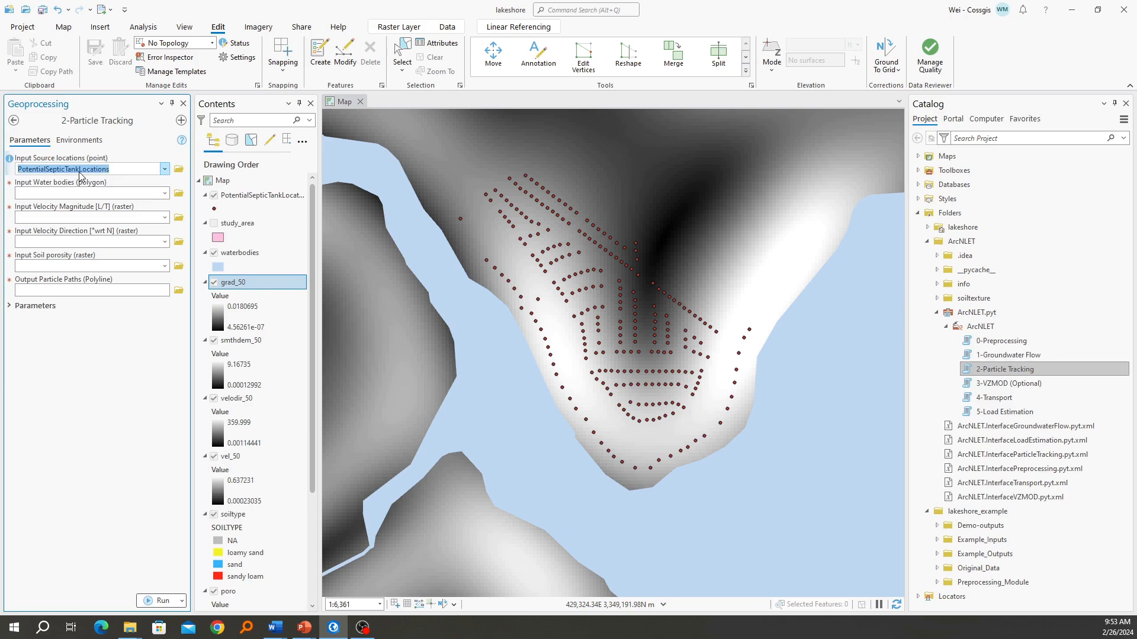
{"action": "left_click", "coordinate": [130, 194]}
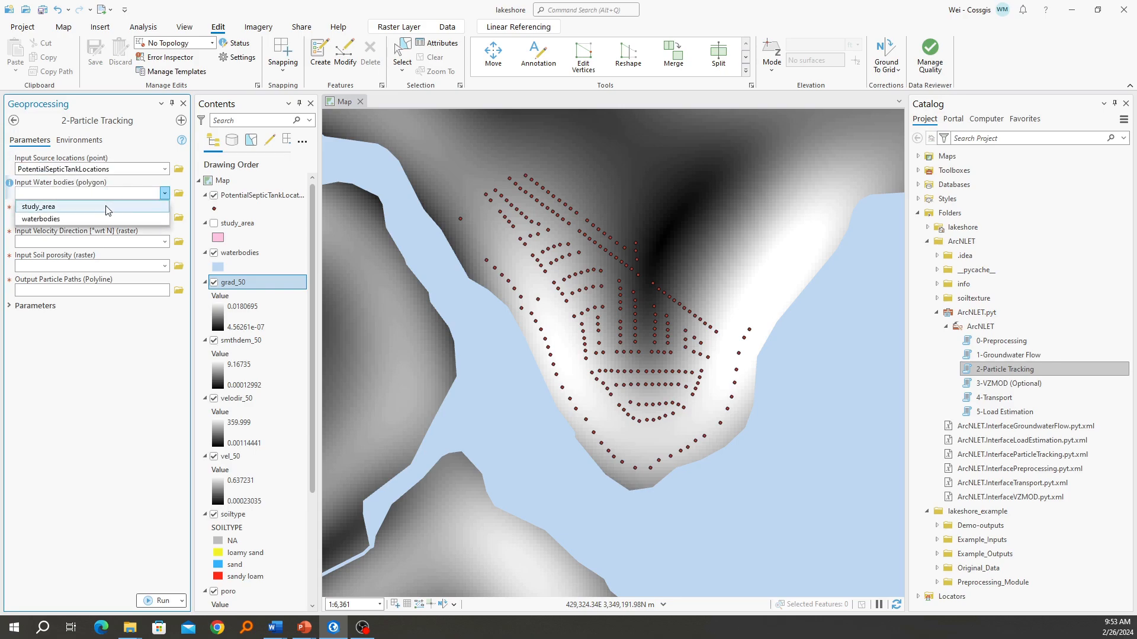
{"action": "left_click", "coordinate": [131, 219]}
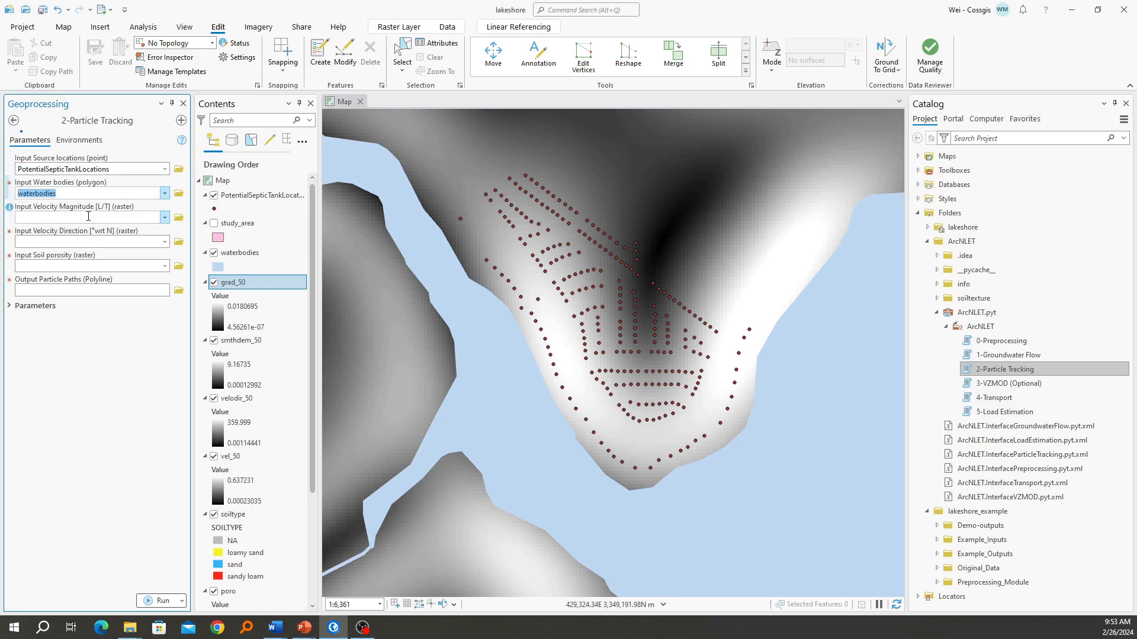
Set the Particle Tracking raster inputs: vel_50 for velocity magnitude, velodir_50 for velocity direction and poro for soil porosity
{"action": "left_click", "coordinate": [165, 218]}
{"action": "left_click", "coordinate": [77, 271]}
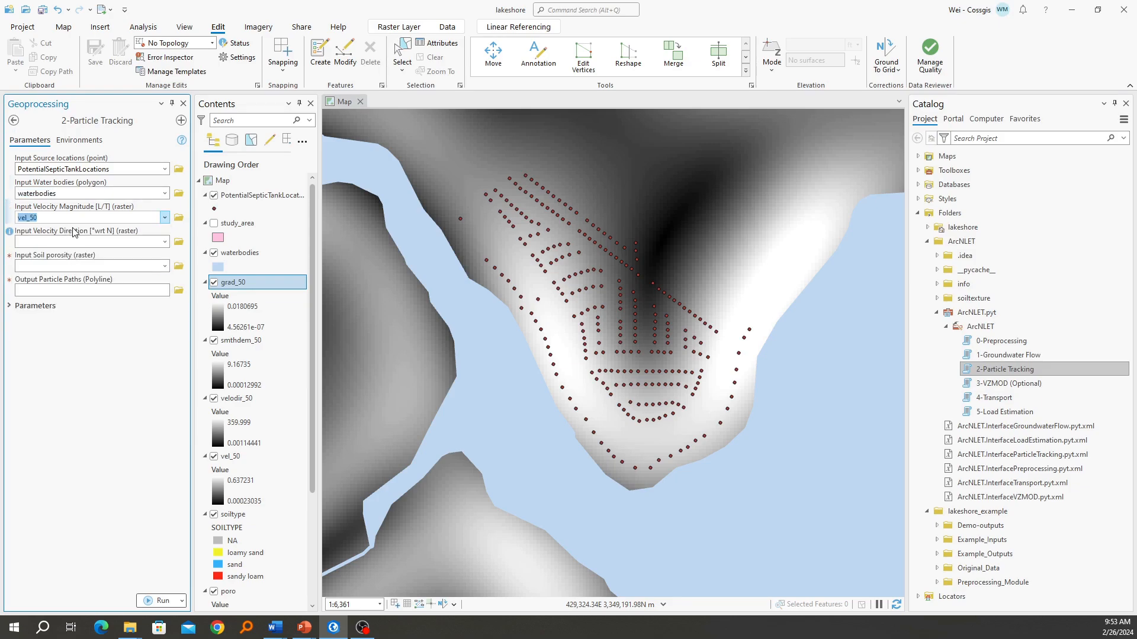
{"action": "left_click", "coordinate": [165, 242]}
{"action": "left_click", "coordinate": [75, 280]}
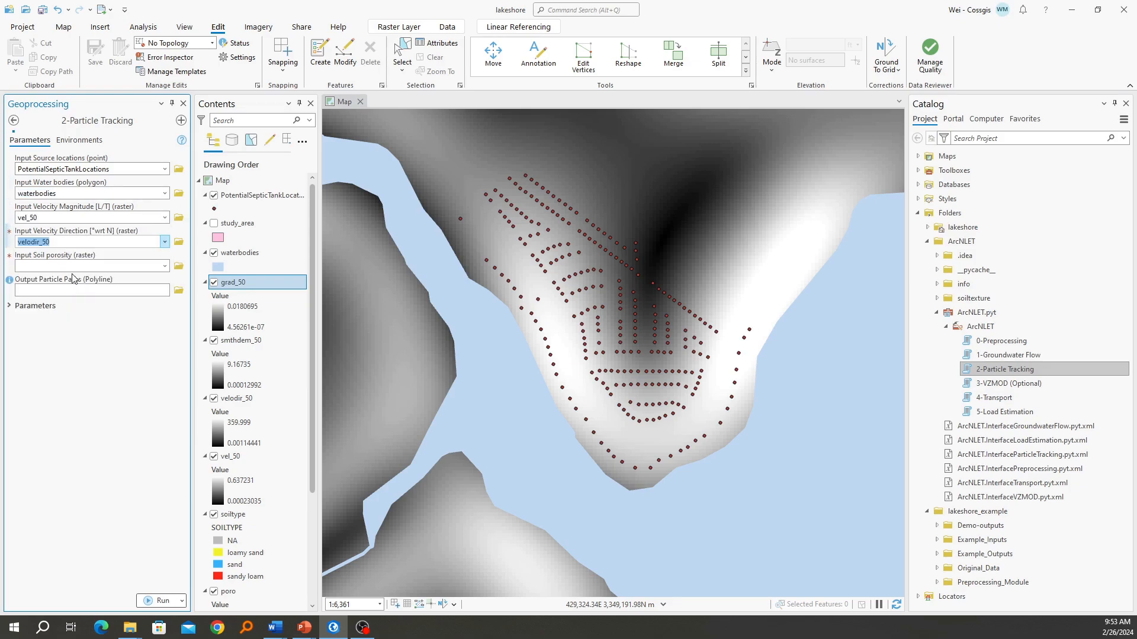
{"action": "left_click", "coordinate": [71, 266]}
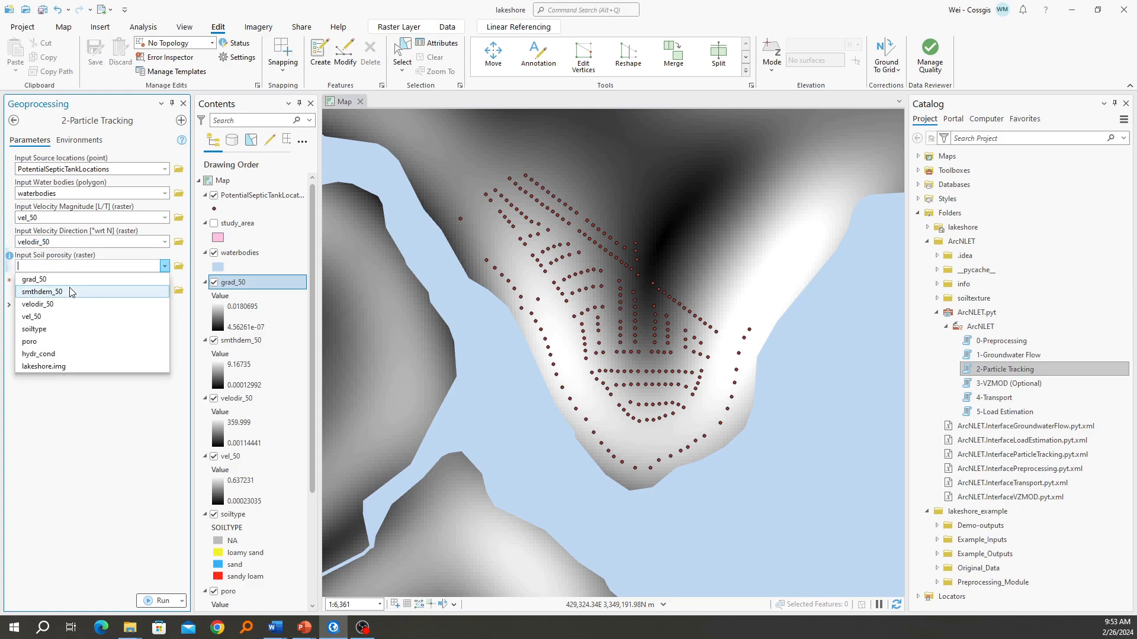
{"action": "left_click", "coordinate": [69, 342]}
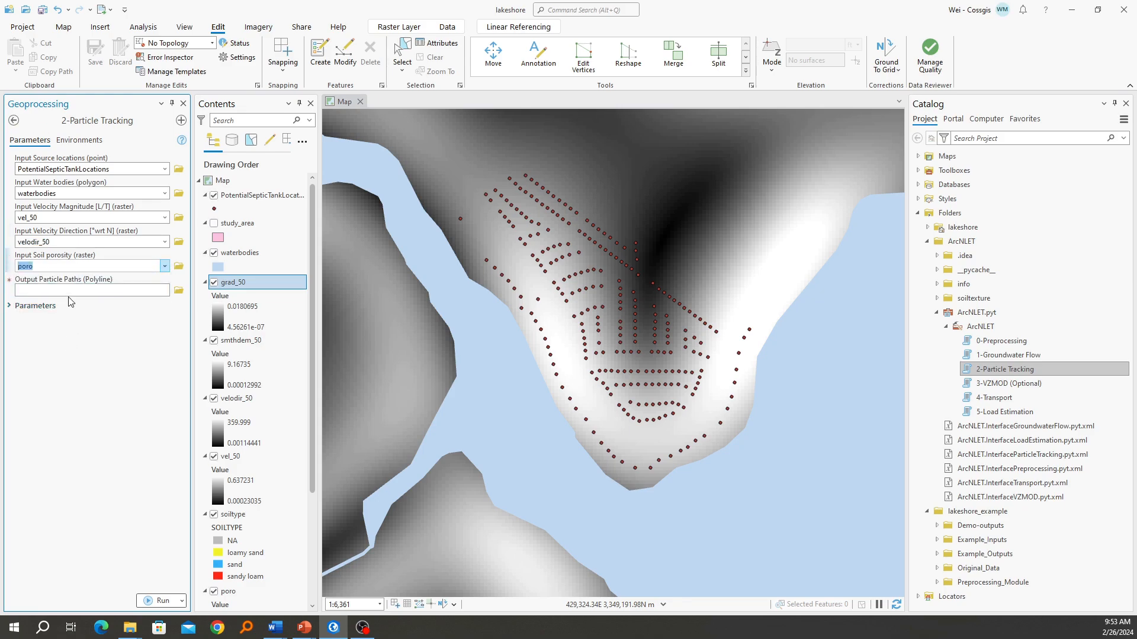
Set the output particle paths to Paths_50 in the project's Outputs folder
{"action": "left_click", "coordinate": [71, 292]}
{"action": "left_click", "coordinate": [178, 293]}
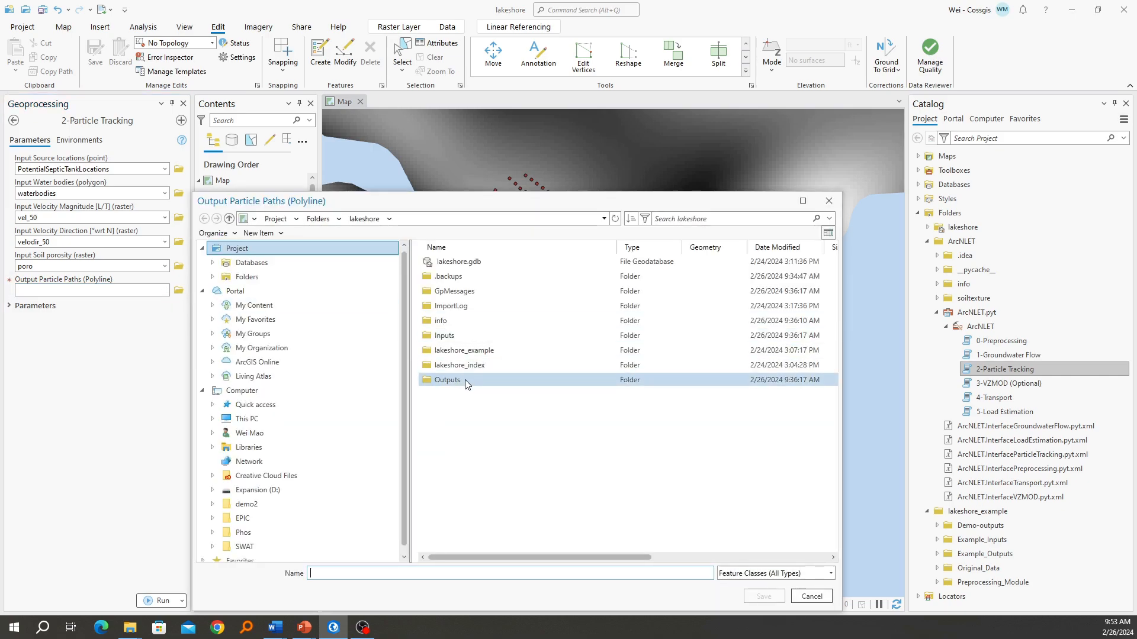
{"action": "double_click", "coordinate": [465, 383]}
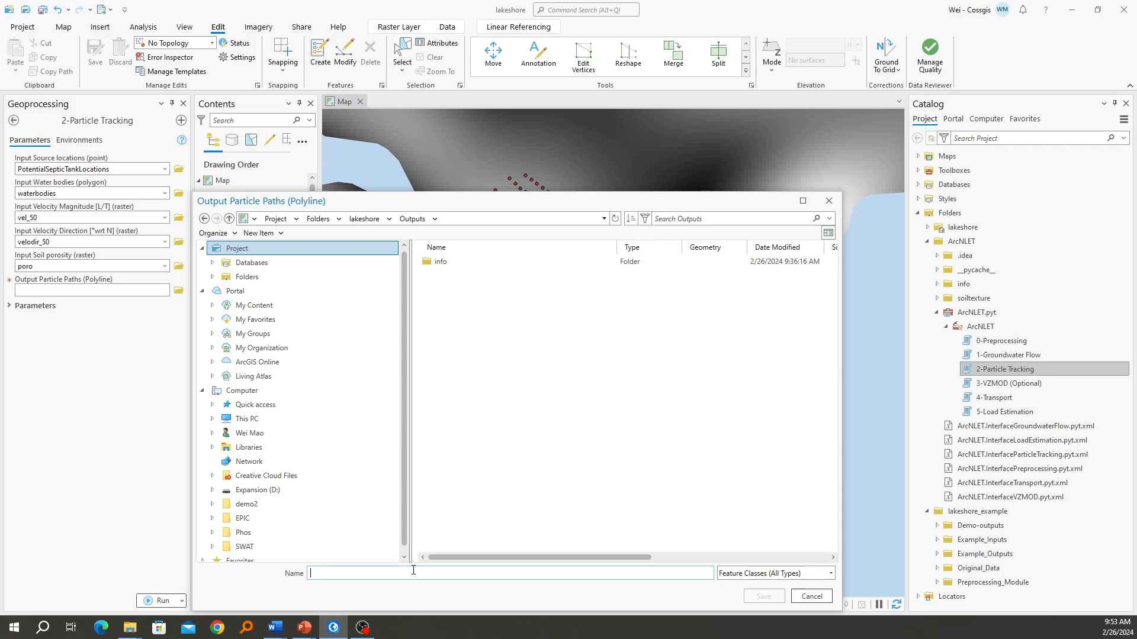
{"action": "type", "text": "Paths_50"}
{"action": "left_click", "coordinate": [764, 596]}
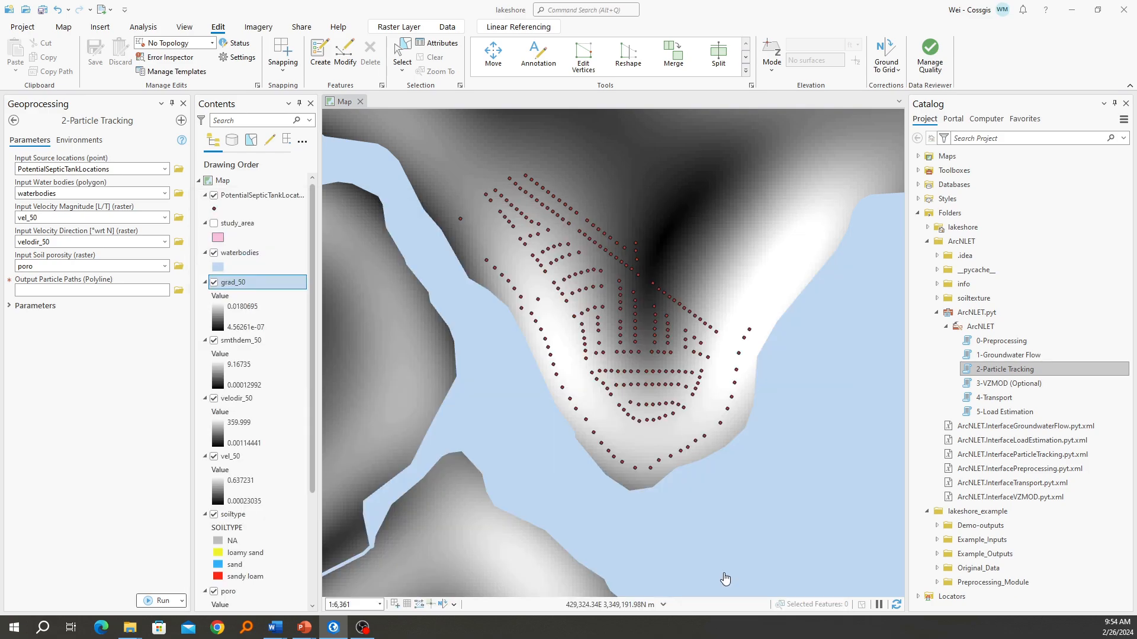
Run the Particle Tracking tool and inspect the particle paths running from the septic tanks to the water bodies on the map
{"action": "left_click", "coordinate": [157, 602]}
{"action": "left_click", "coordinate": [42, 604]}
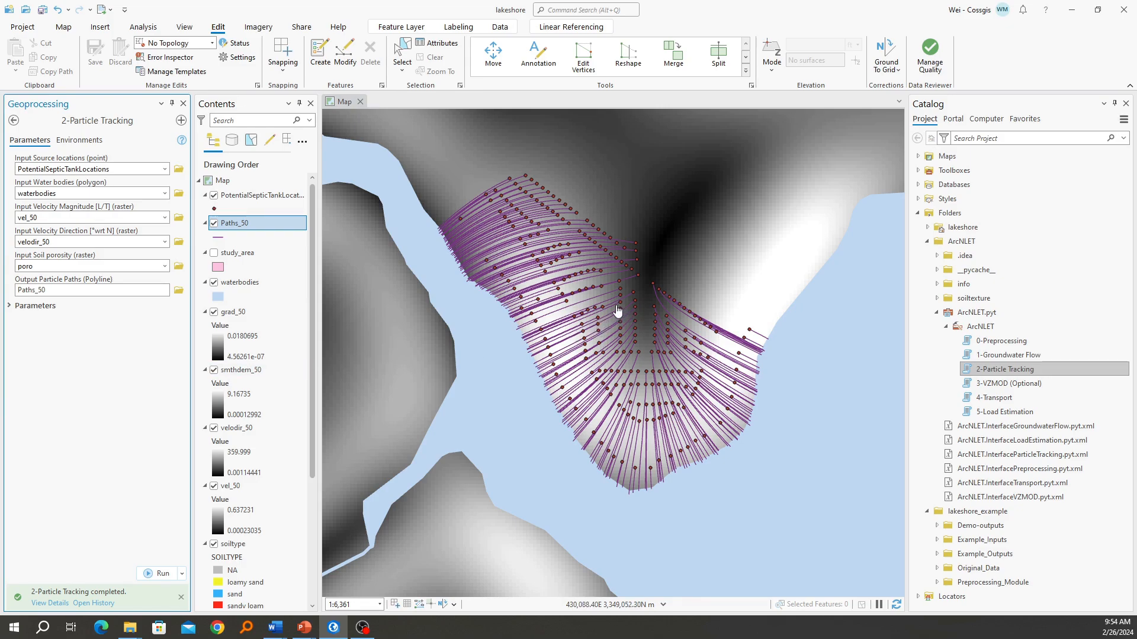
{"action": "scroll", "coordinate": [616, 309], "scroll_direction": "down", "scroll_amount": 2}
{"action": "scroll", "coordinate": [617, 310], "scroll_direction": "up", "scroll_amount": 5}
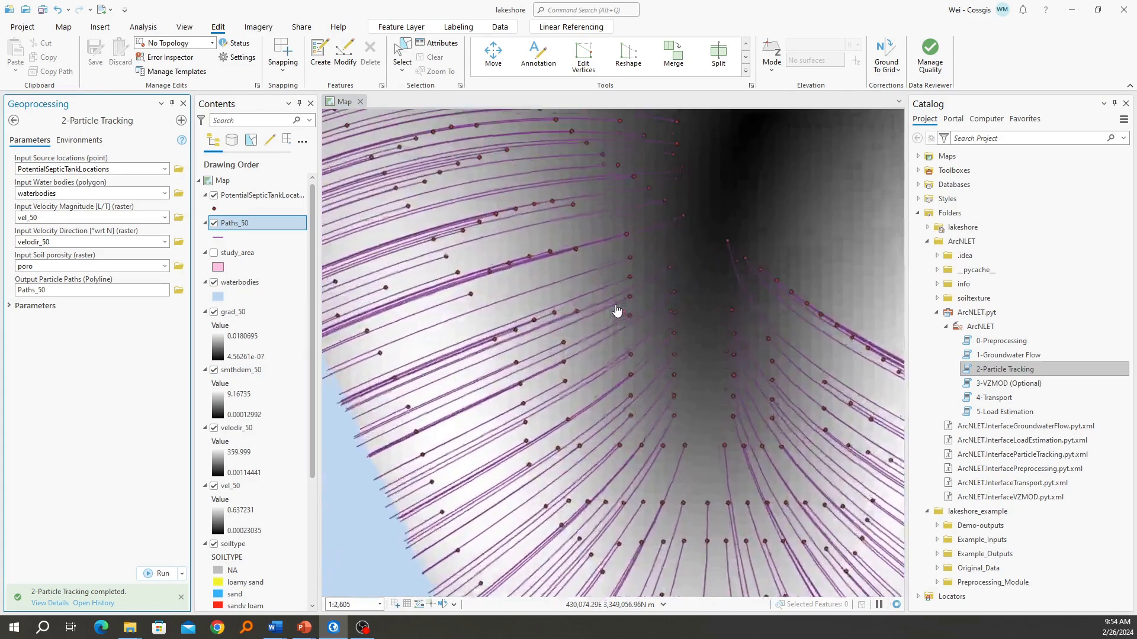
{"action": "scroll", "coordinate": [665, 261], "scroll_direction": "down", "scroll_amount": 2}
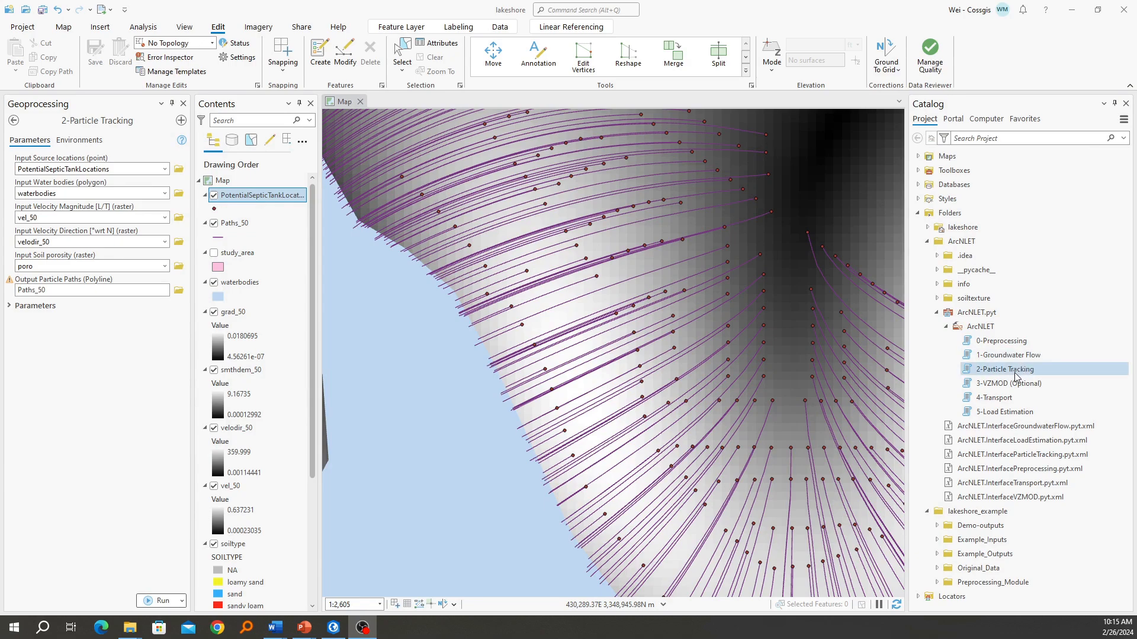
Open the 3-VZMOD (Optional) tool, set it to Multiple OSTDS, and look over the septic tank locations on the map
{"action": "left_click", "coordinate": [1014, 384]}
{"action": "double_click", "coordinate": [1015, 385]}
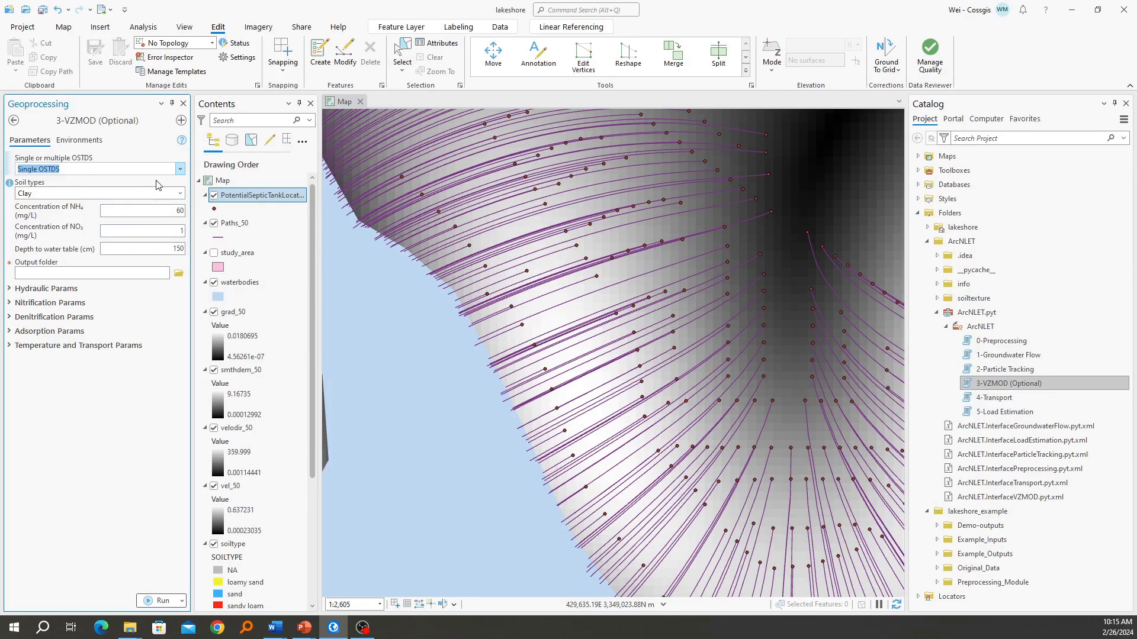
{"action": "left_click", "coordinate": [180, 169]}
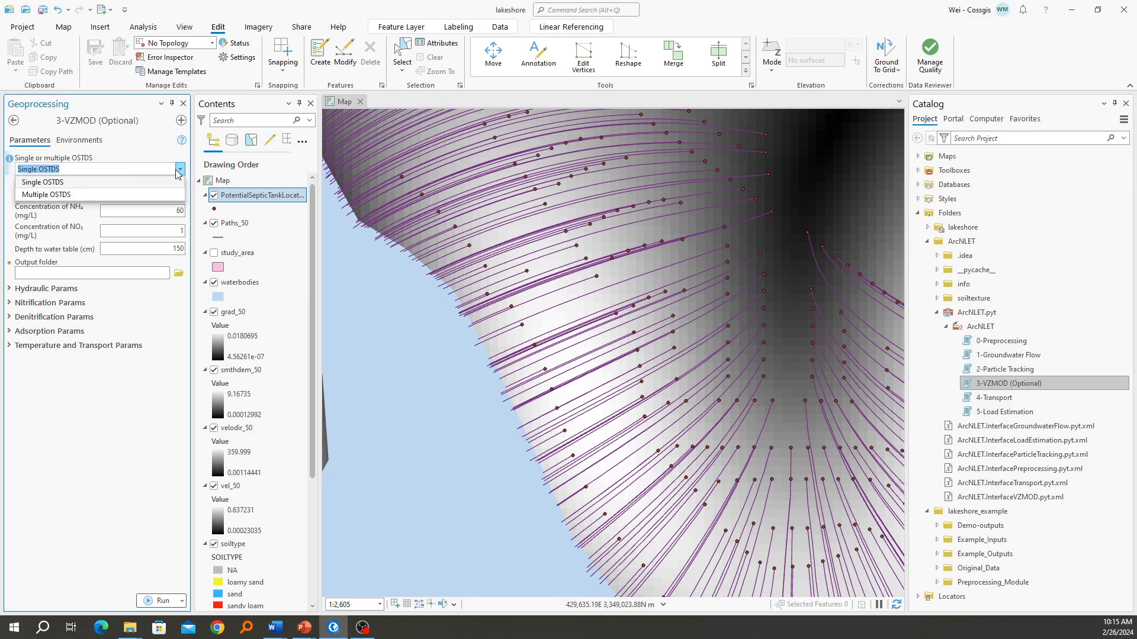
{"action": "left_click", "coordinate": [62, 194]}
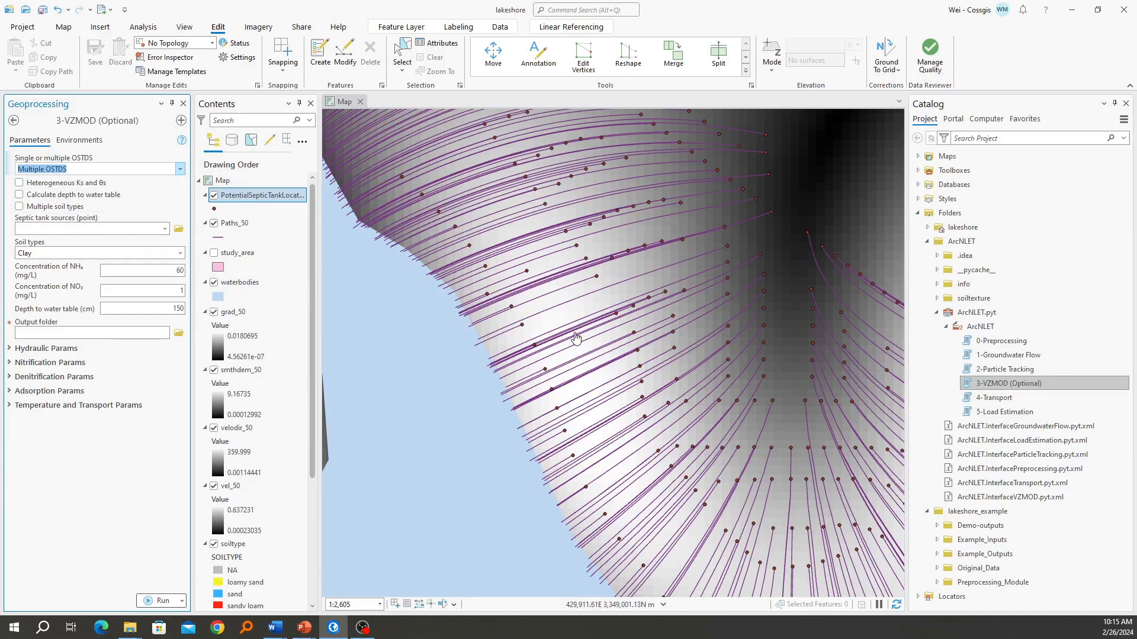
{"action": "scroll", "coordinate": [576, 339], "scroll_direction": "down", "scroll_amount": 4}
{"action": "scroll", "coordinate": [596, 325], "scroll_direction": "down", "scroll_amount": 3}
{"action": "scroll", "coordinate": [596, 325], "scroll_direction": "up", "scroll_amount": 4}
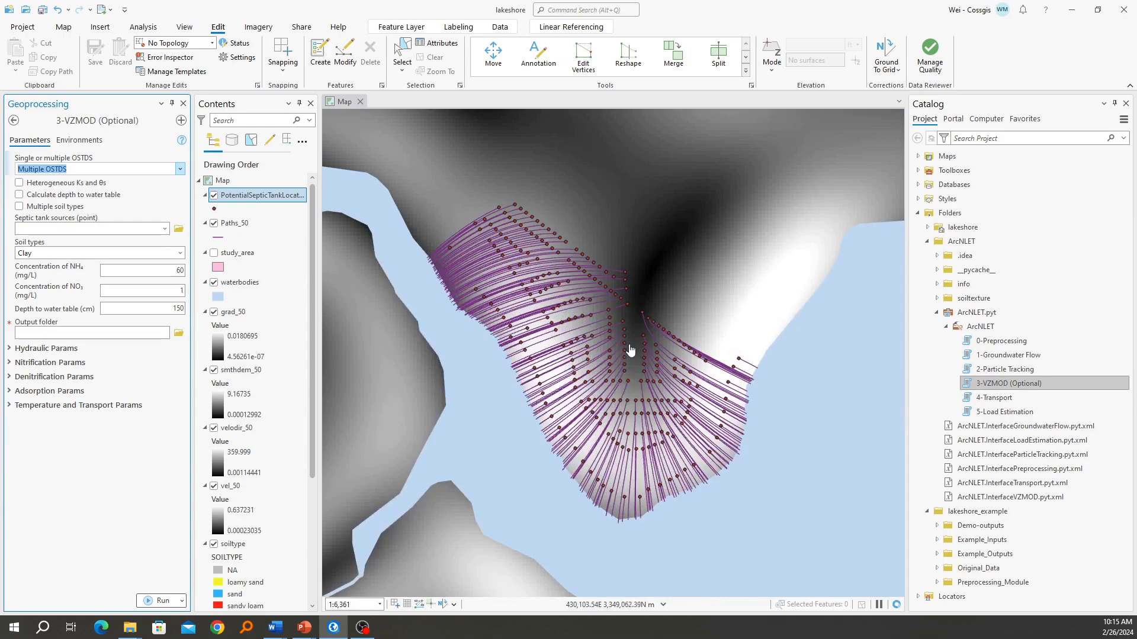
{"action": "scroll", "coordinate": [638, 377], "scroll_direction": "up", "scroll_amount": 2}
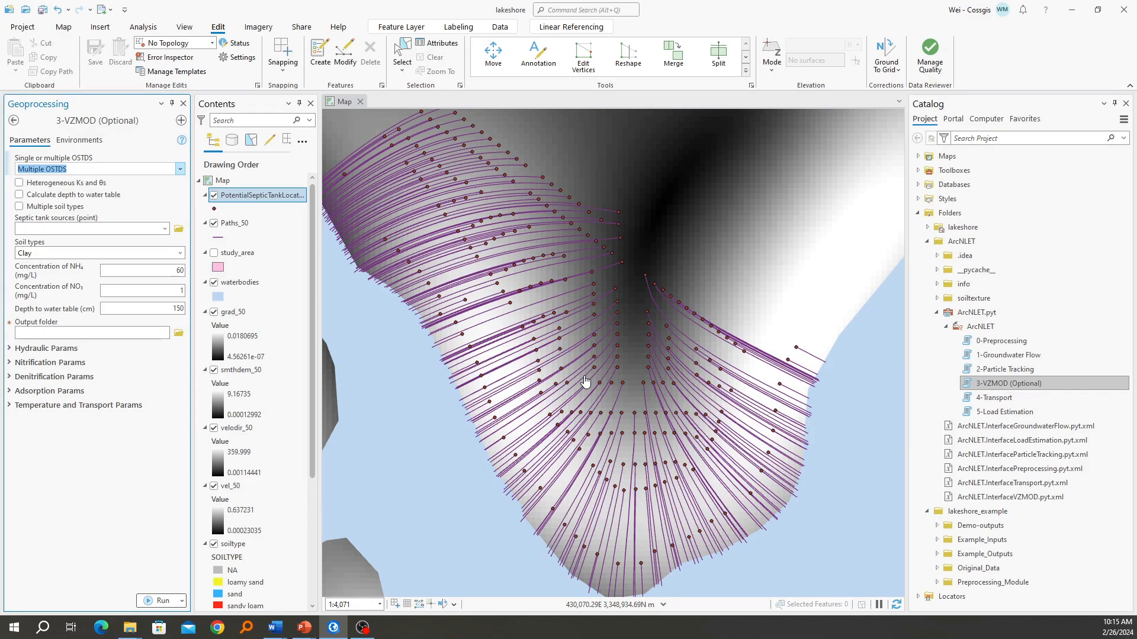
{"action": "left_click", "coordinate": [19, 207]}
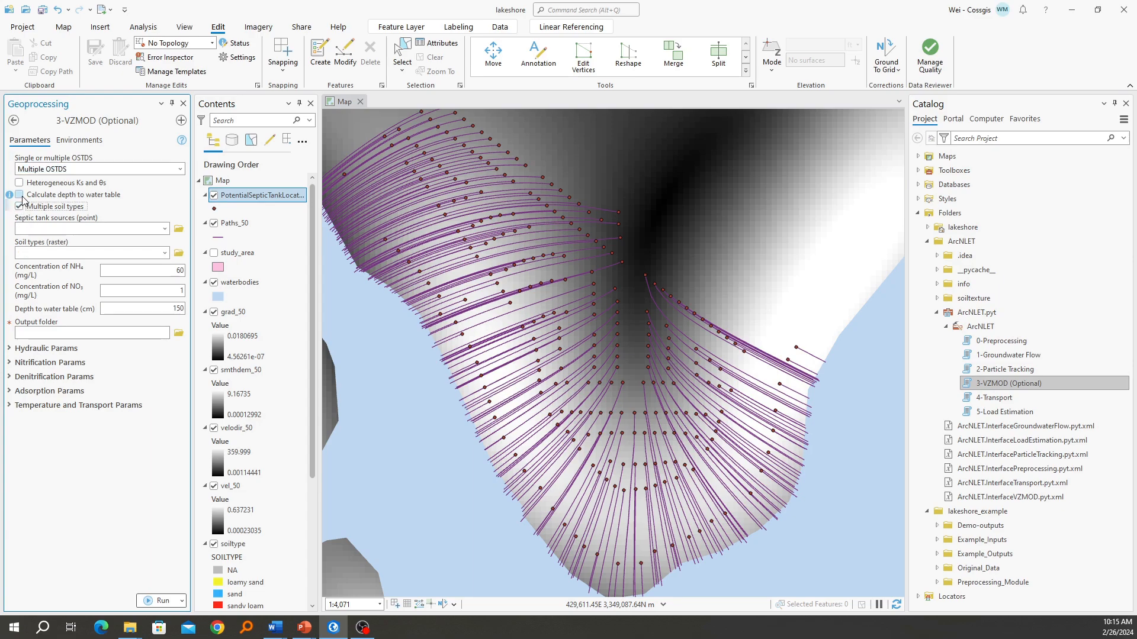
{"action": "left_click", "coordinate": [20, 195]}
{"action": "left_click", "coordinate": [19, 183]}
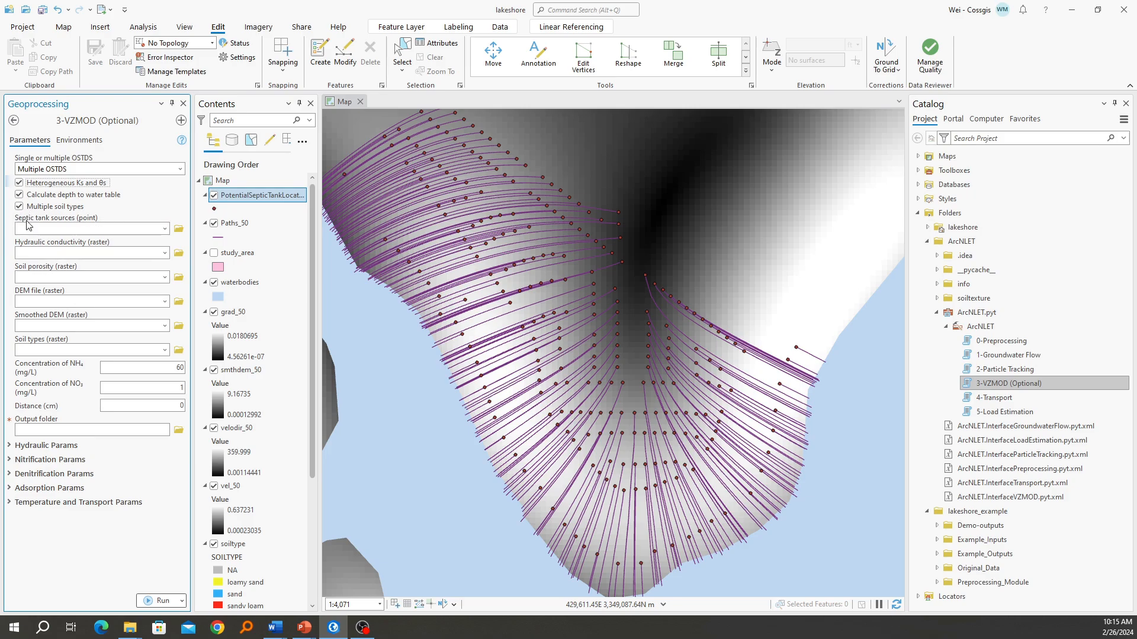
{"action": "left_click", "coordinate": [19, 206]}
{"action": "left_click", "coordinate": [19, 194]}
{"action": "left_click", "coordinate": [19, 182]}
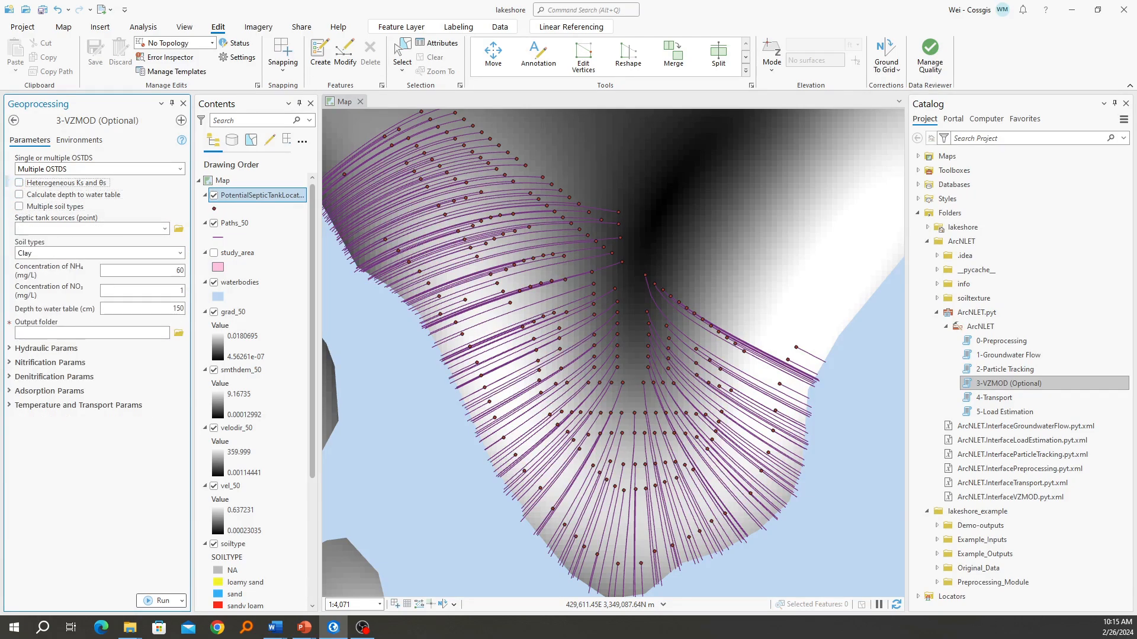
Expand the hydraulic parameters and enable Multiple soil types, Calculate depth to water table, and Heterogeneous Ks and θs
{"action": "left_click", "coordinate": [23, 351]}
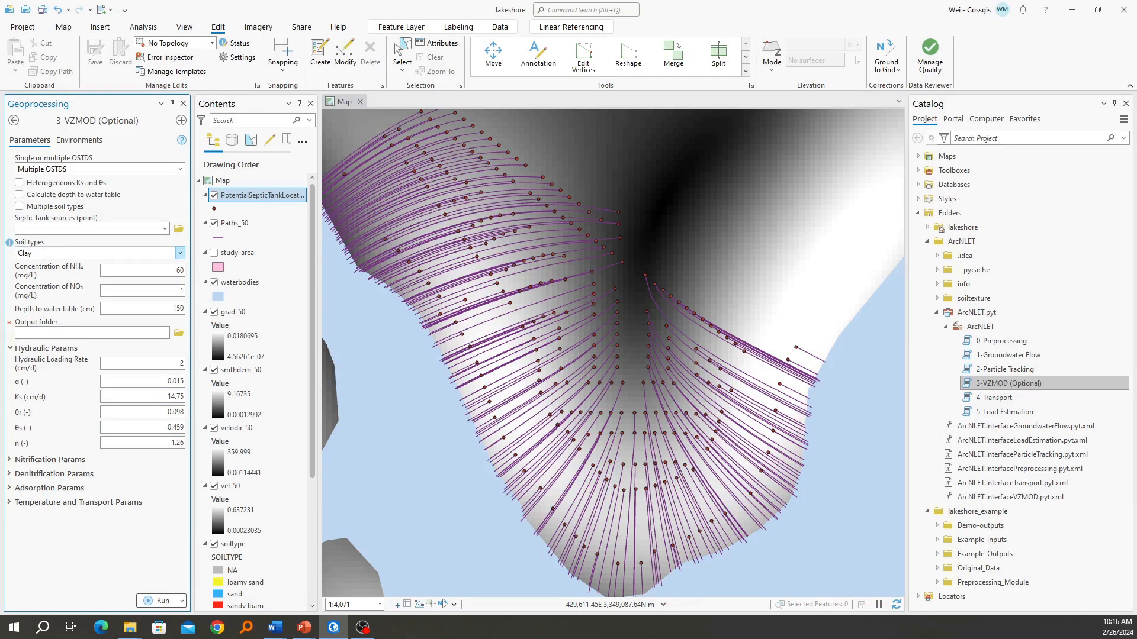
{"action": "left_click", "coordinate": [19, 207]}
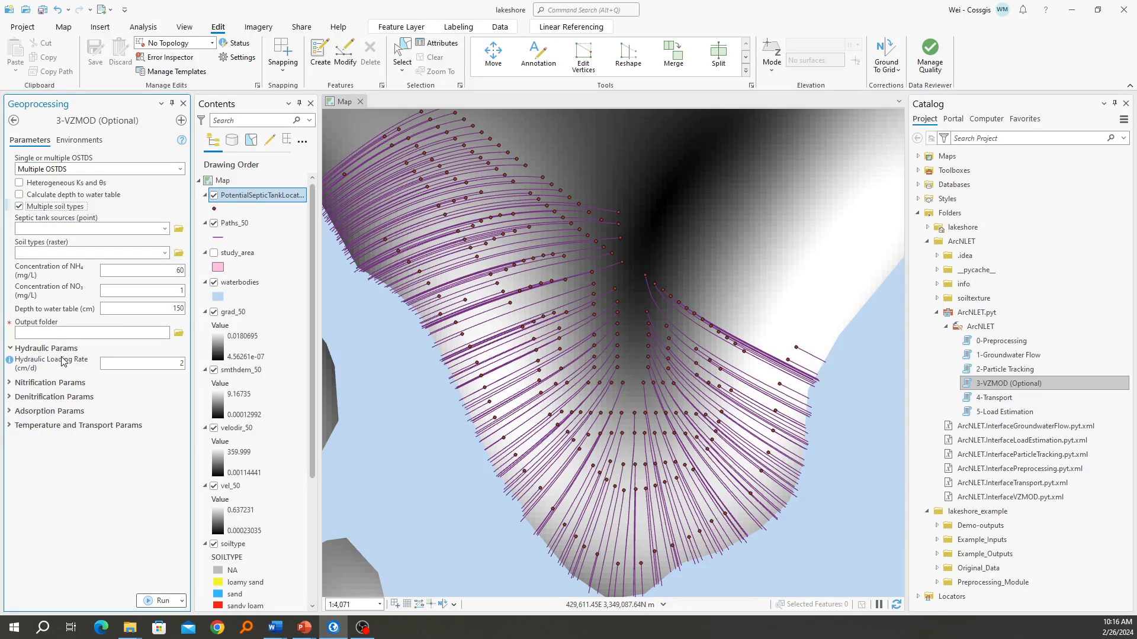
{"action": "left_click", "coordinate": [20, 195]}
{"action": "left_click", "coordinate": [20, 183]}
Set VZMOD's septic tank sources to PotentialSepticTankLocations, hydraulic conductivity to hydr_cond and soil porosity to poro
{"action": "left_click", "coordinate": [166, 231]}
{"action": "left_click", "coordinate": [88, 240]}
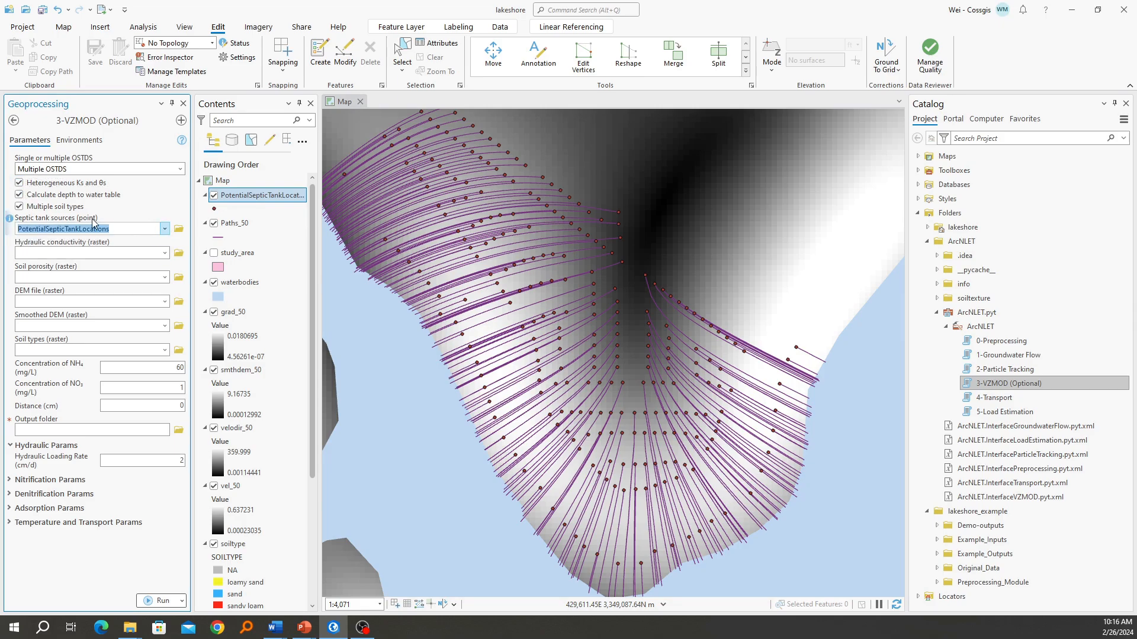
{"action": "left_click", "coordinate": [59, 252]}
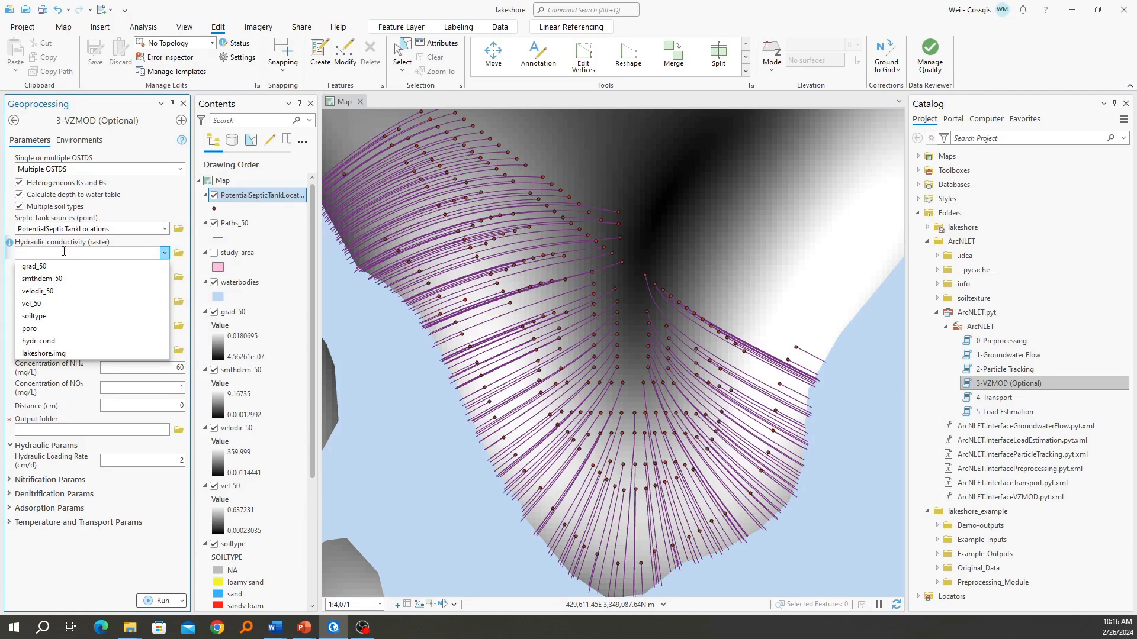
{"action": "left_click", "coordinate": [54, 341]}
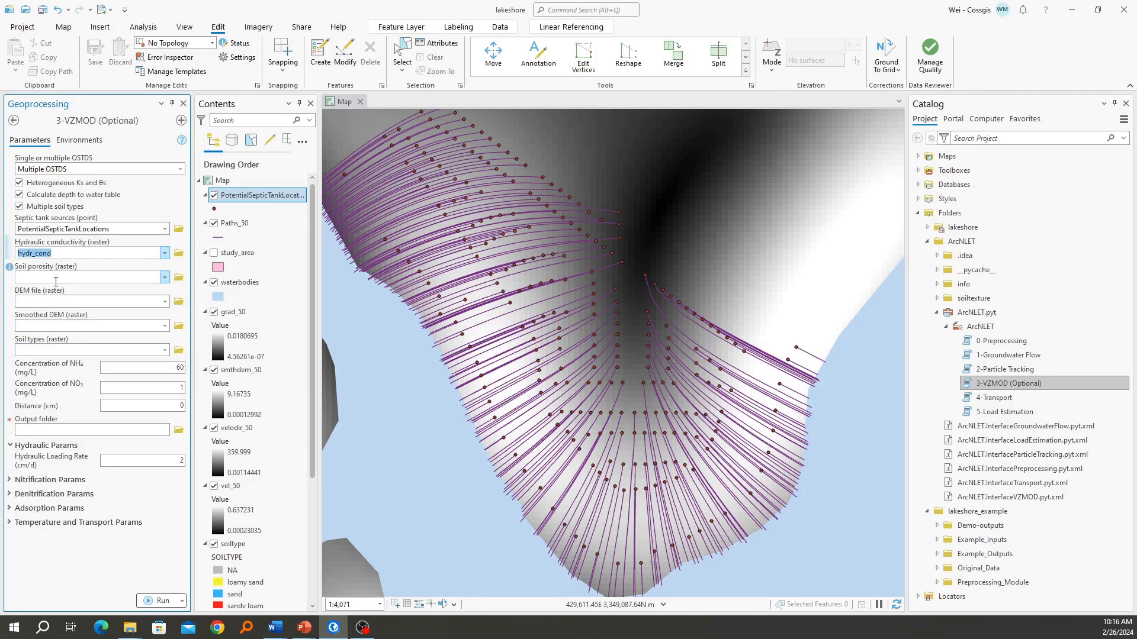
{"action": "left_click", "coordinate": [163, 277]}
{"action": "left_click", "coordinate": [54, 354]}
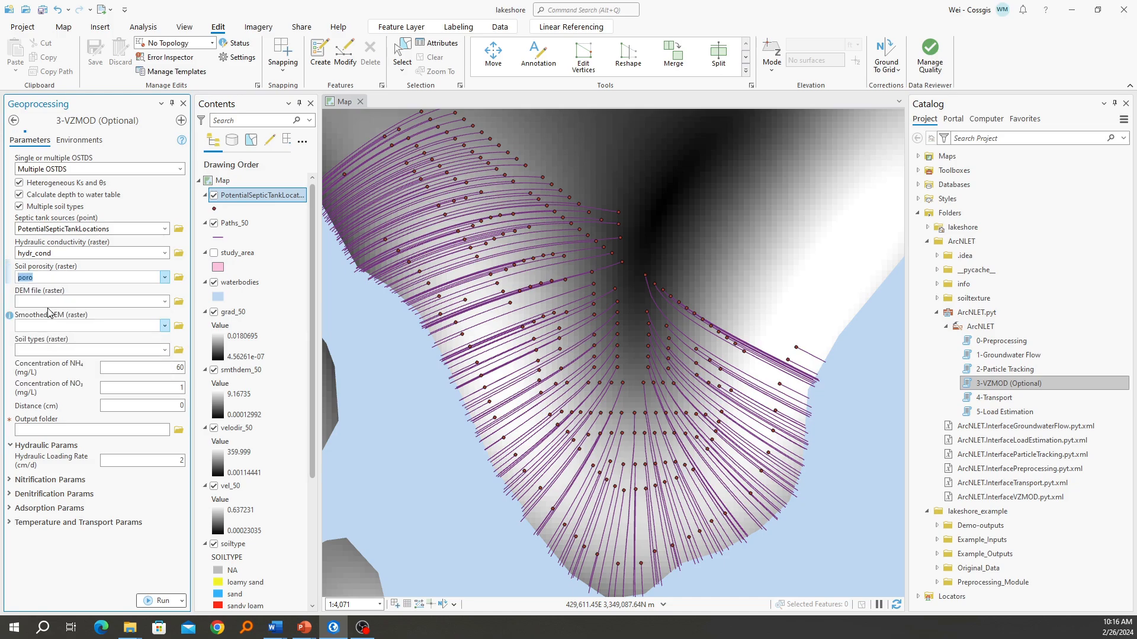
Set VZMOD's DEM file to lakeshore.img, smoothed DEM to smthdem_50 and soil types raster to soiltype
{"action": "left_click", "coordinate": [165, 302]}
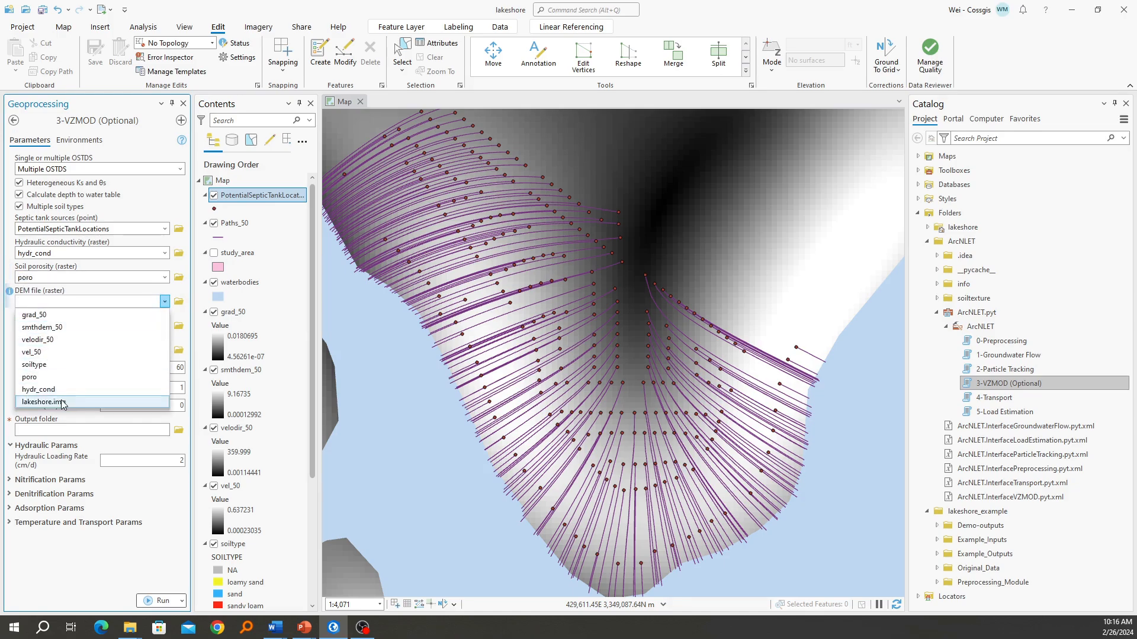
{"action": "left_click", "coordinate": [43, 401]}
{"action": "left_click", "coordinate": [165, 325]}
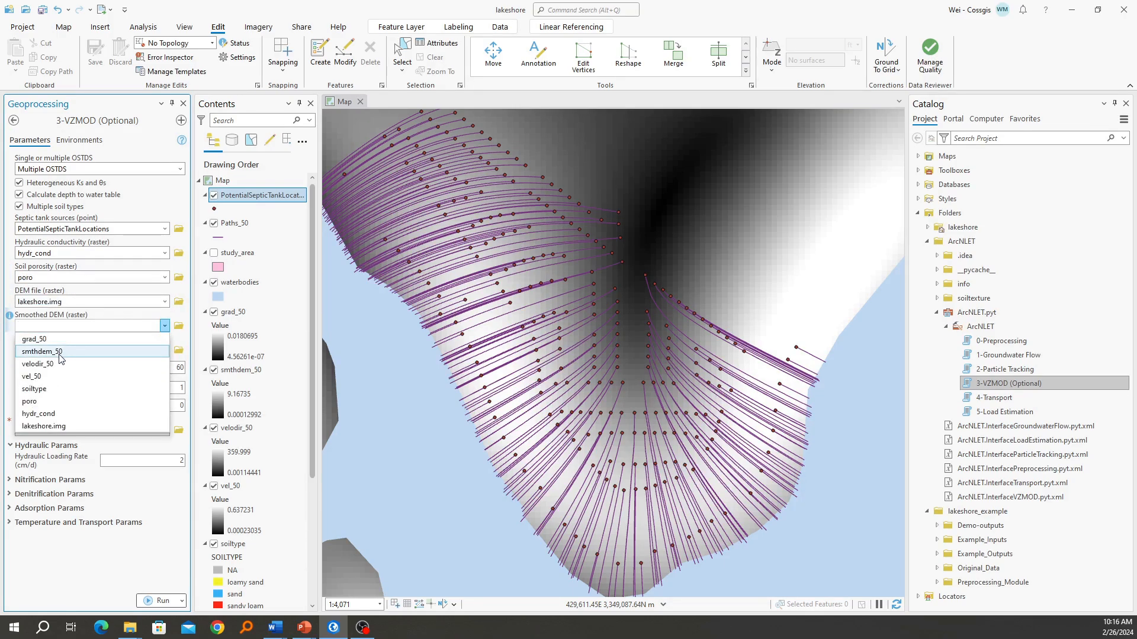
{"action": "left_click", "coordinate": [43, 351]}
{"action": "left_click", "coordinate": [165, 350]}
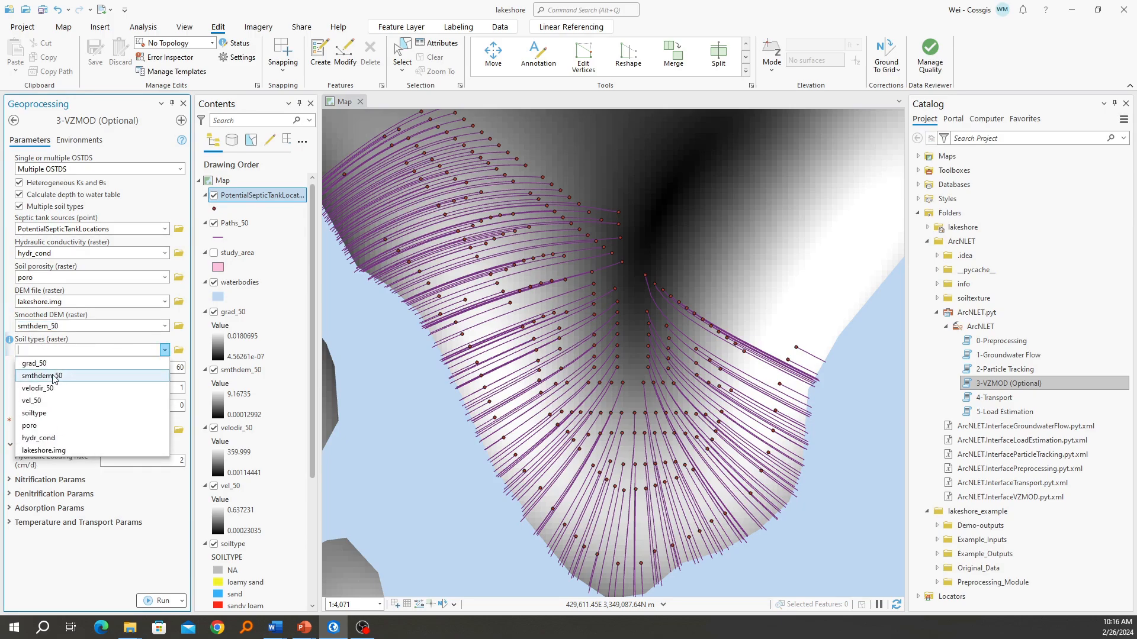
{"action": "left_click", "coordinate": [51, 414]}
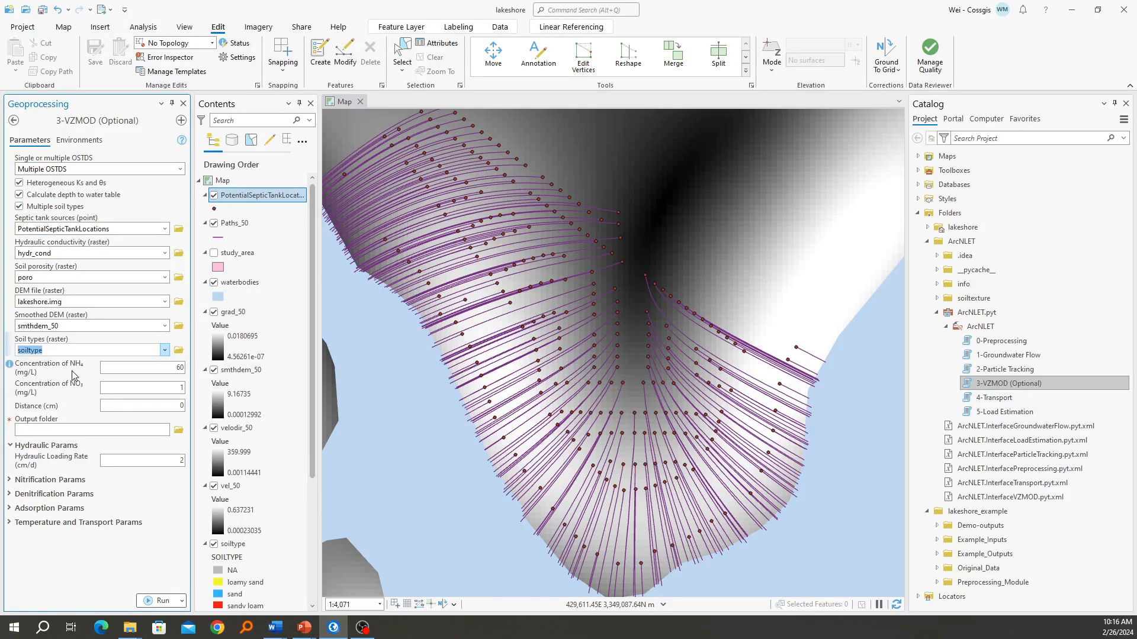
Switch to the PowerPoint slide show and advance to the VZMOD Module diagram that explains the Distance parameter
{"action": "left_click", "coordinate": [31, 408]}
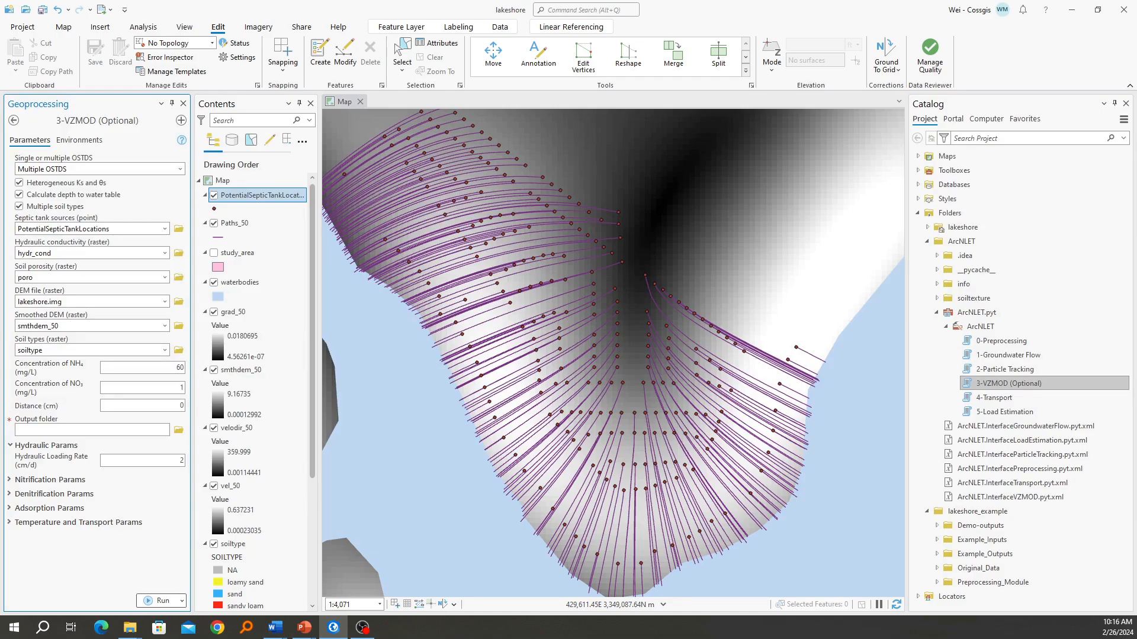
{"action": "mouse_move", "coordinate": [315, 626]}
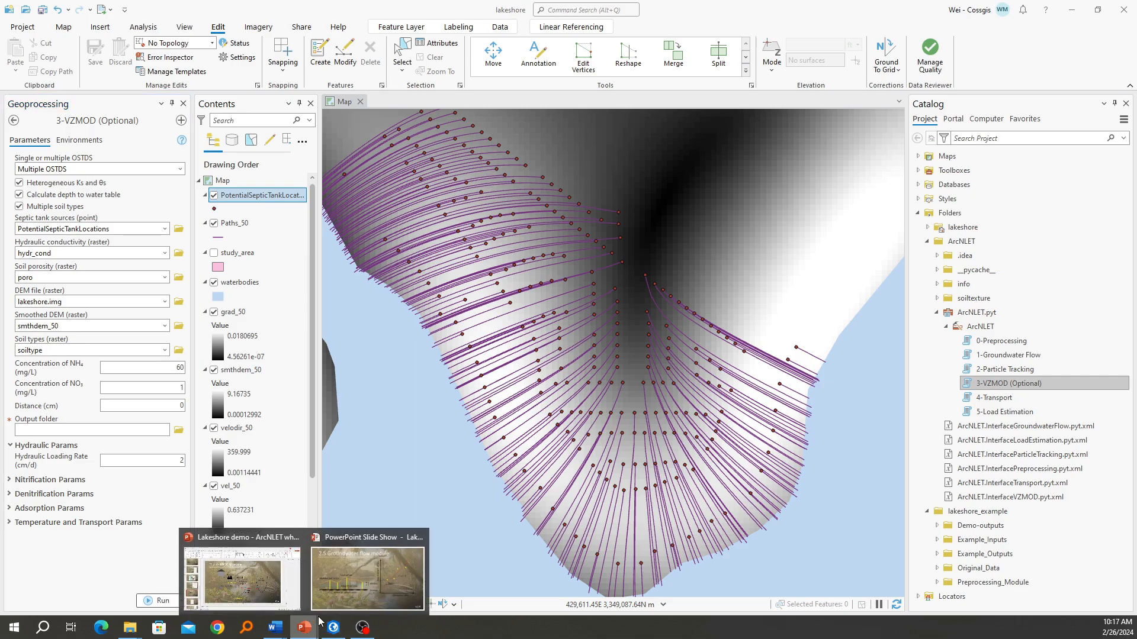
{"action": "left_click", "coordinate": [369, 583]}
{"action": "left_click", "coordinate": [474, 424]}
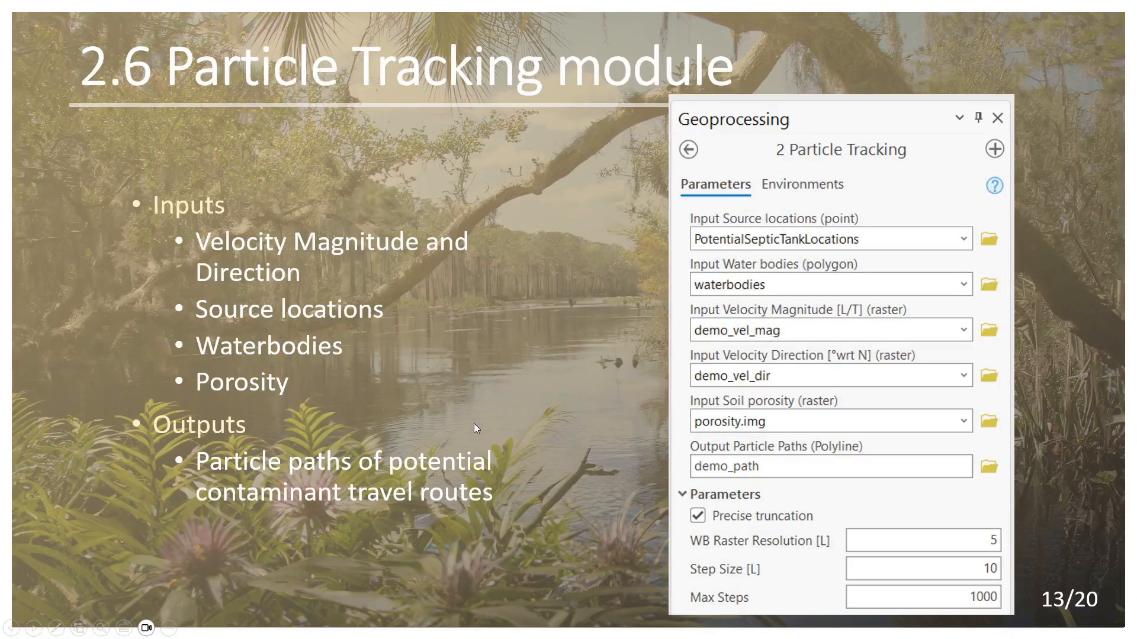
{"action": "left_click", "coordinate": [474, 424]}
{"action": "left_click", "coordinate": [473, 424]}
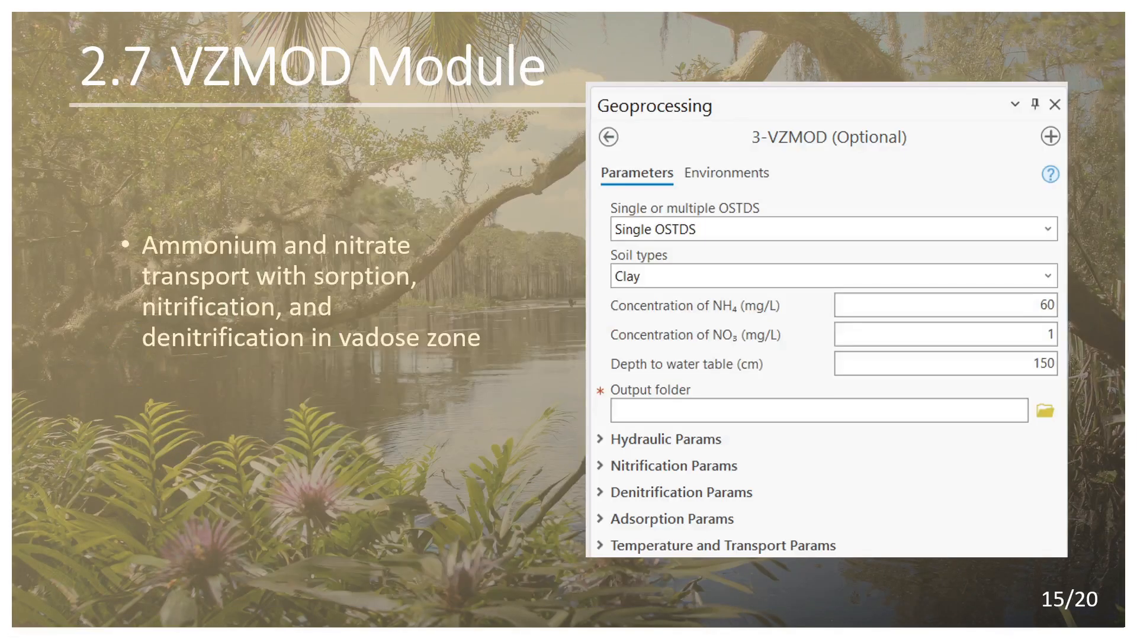
{"action": "key", "text": "Right"}
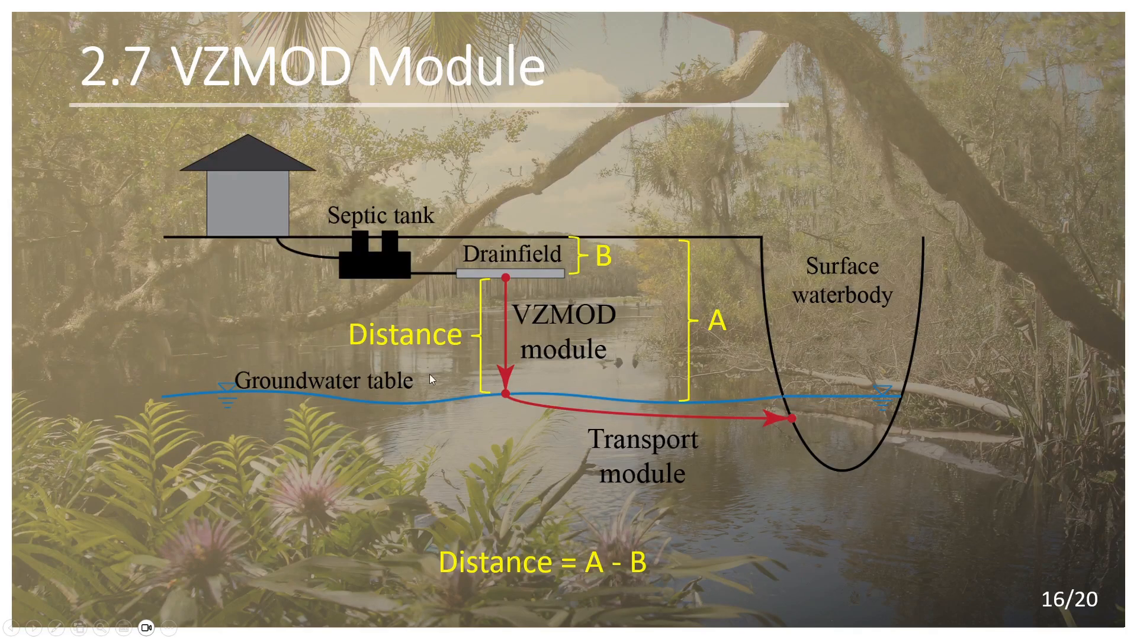
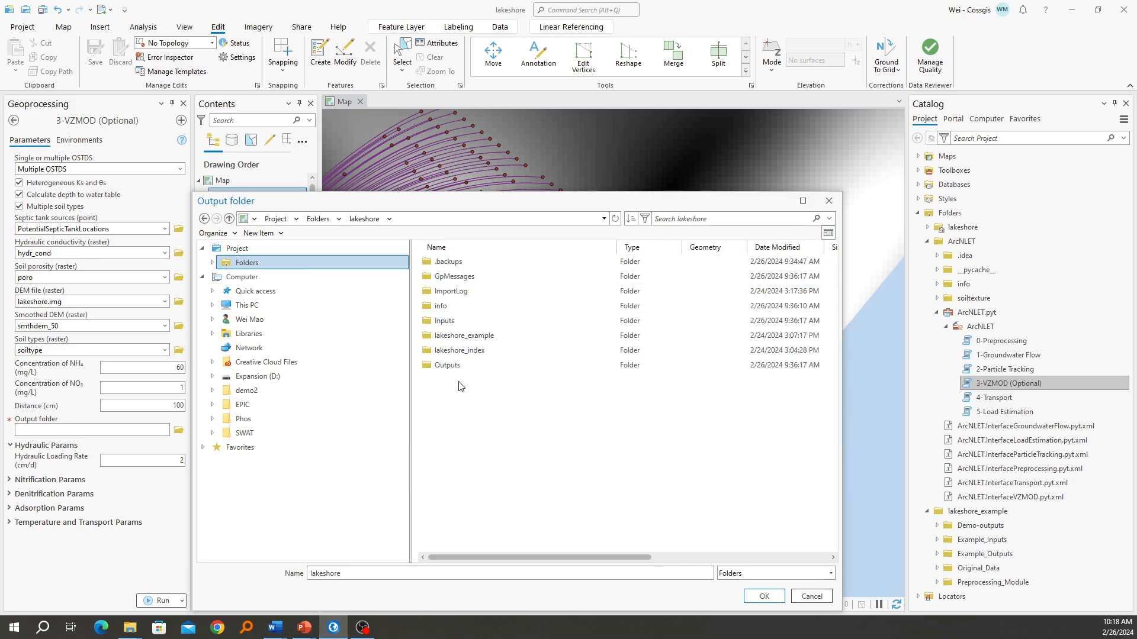
Create a folder named VZMOD inside the project's Outputs folder and set it as VZMOD's output folder
{"action": "double_click", "coordinate": [469, 364]}
{"action": "right_click", "coordinate": [480, 398]}
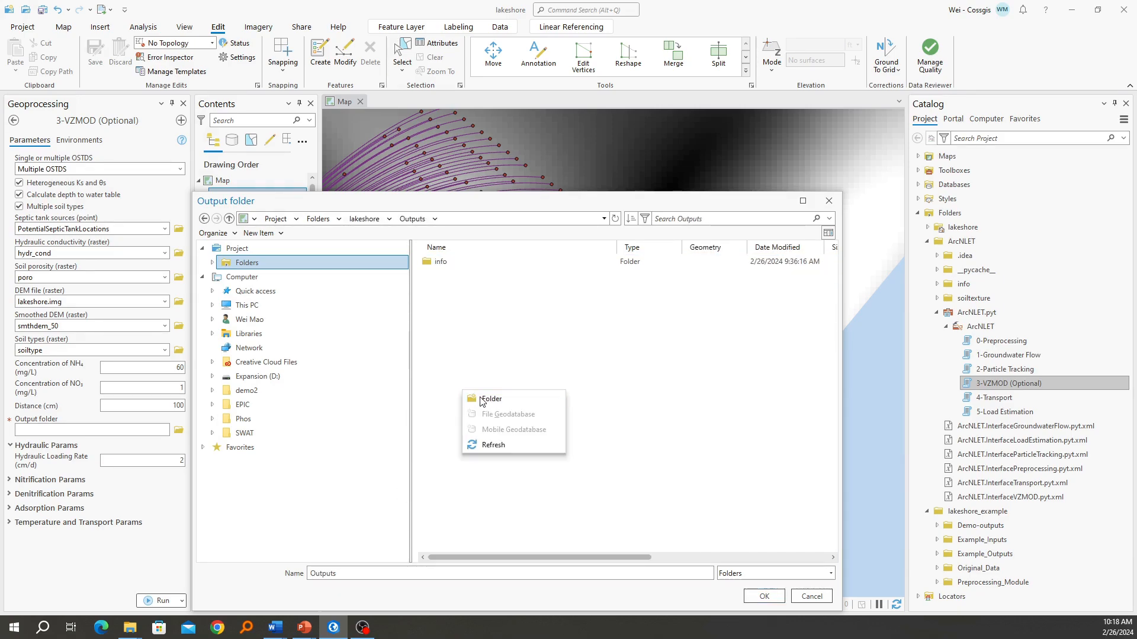
{"action": "left_click", "coordinate": [491, 402]}
{"action": "type", "text": "VZMOD"}
{"action": "key", "text": "Return"}
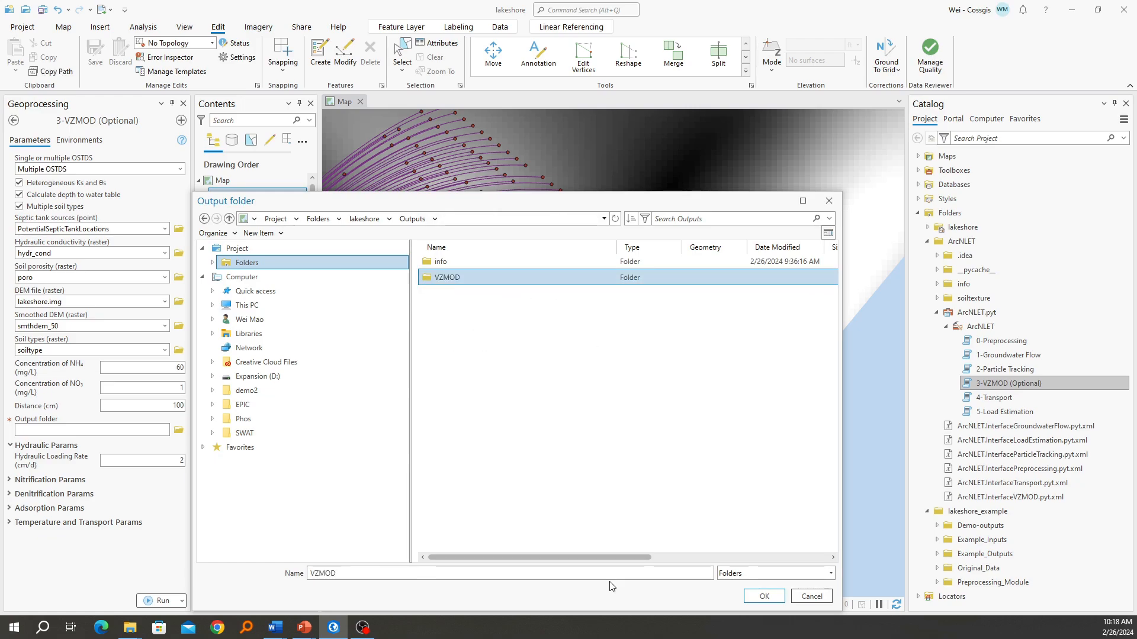
{"action": "left_click", "coordinate": [769, 598]}
Run the VZMOD tool, review its run messages and close the details window
{"action": "left_click", "coordinate": [153, 600]}
{"action": "left_click", "coordinate": [55, 604]}
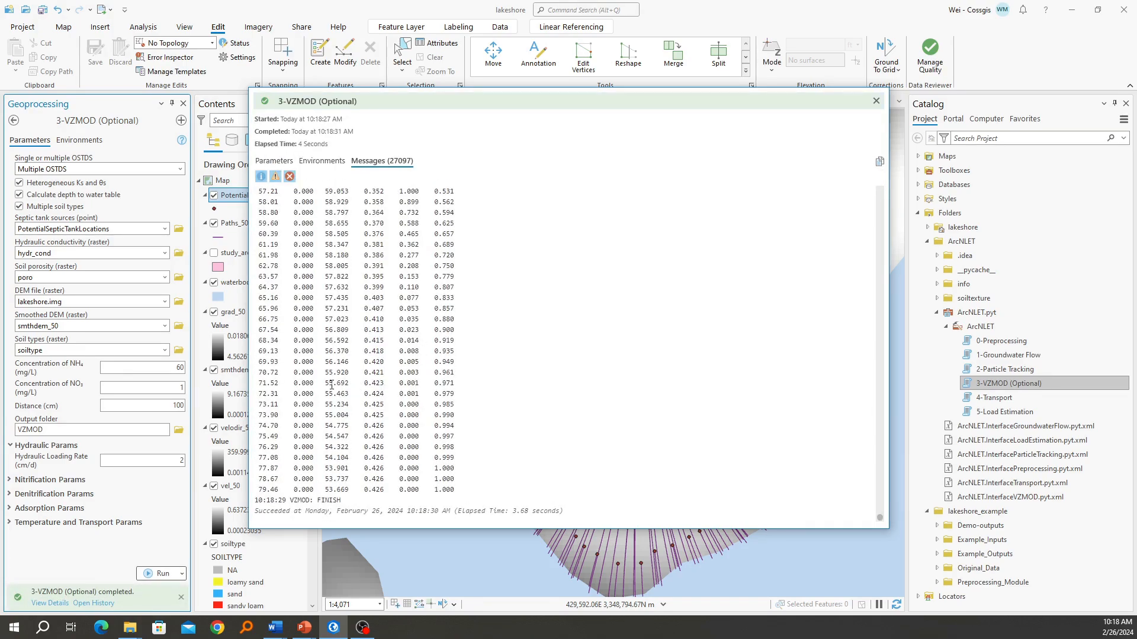
{"action": "left_click", "coordinate": [876, 101]}
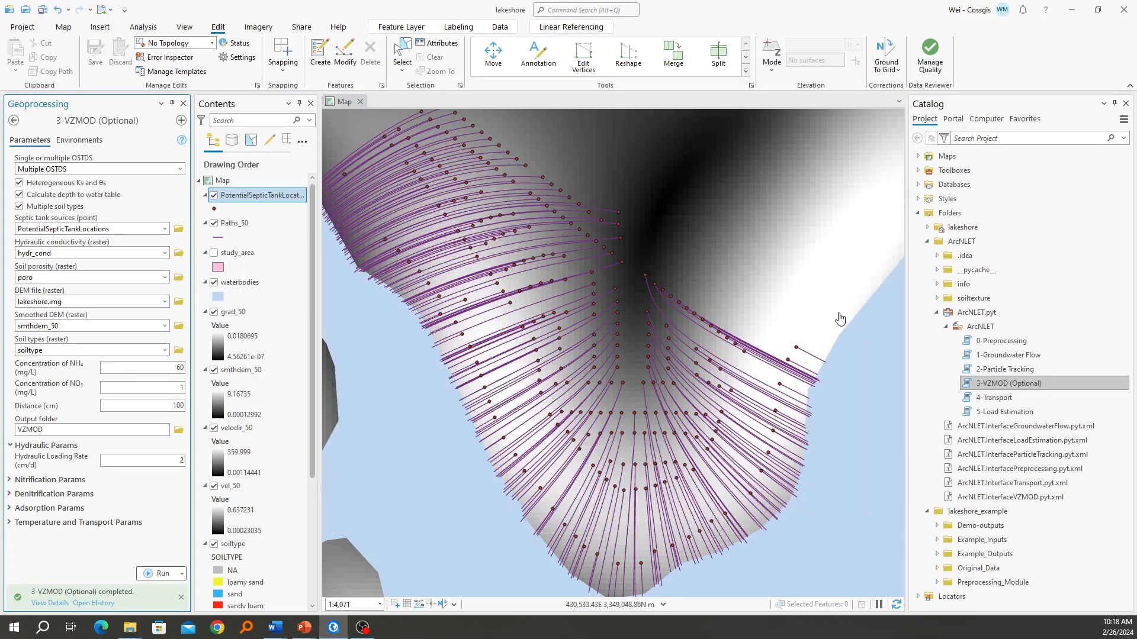
Add septictanks.shp from the lakeshore project's Outputs/VZMOD folder to the map as the uppermost layer
{"action": "left_click", "coordinate": [927, 227]}
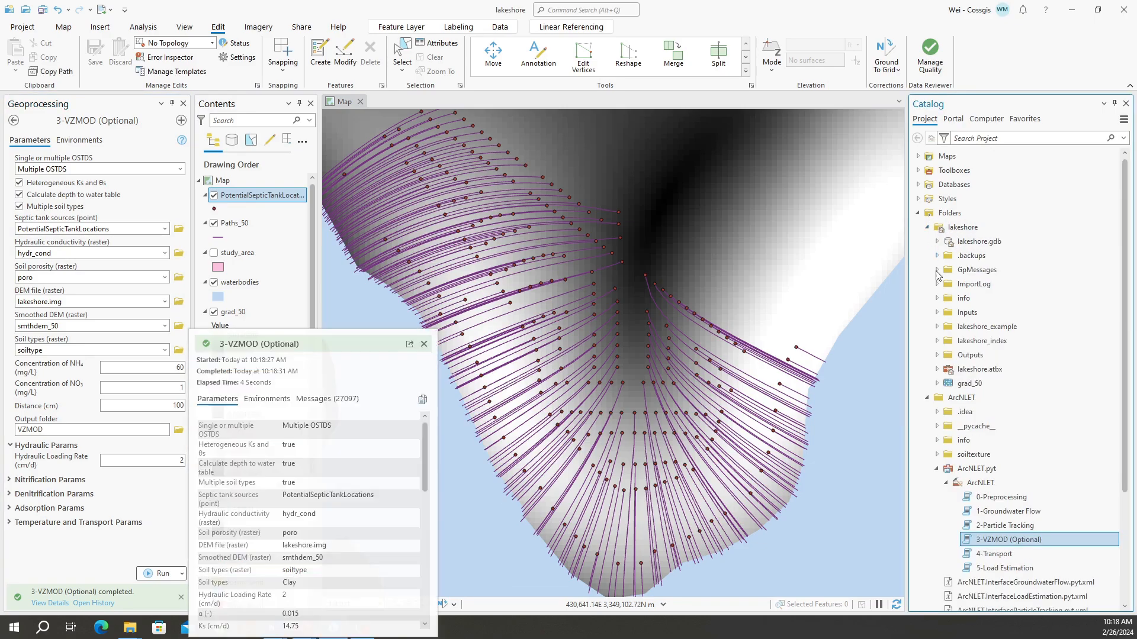
{"action": "left_click", "coordinate": [937, 356]}
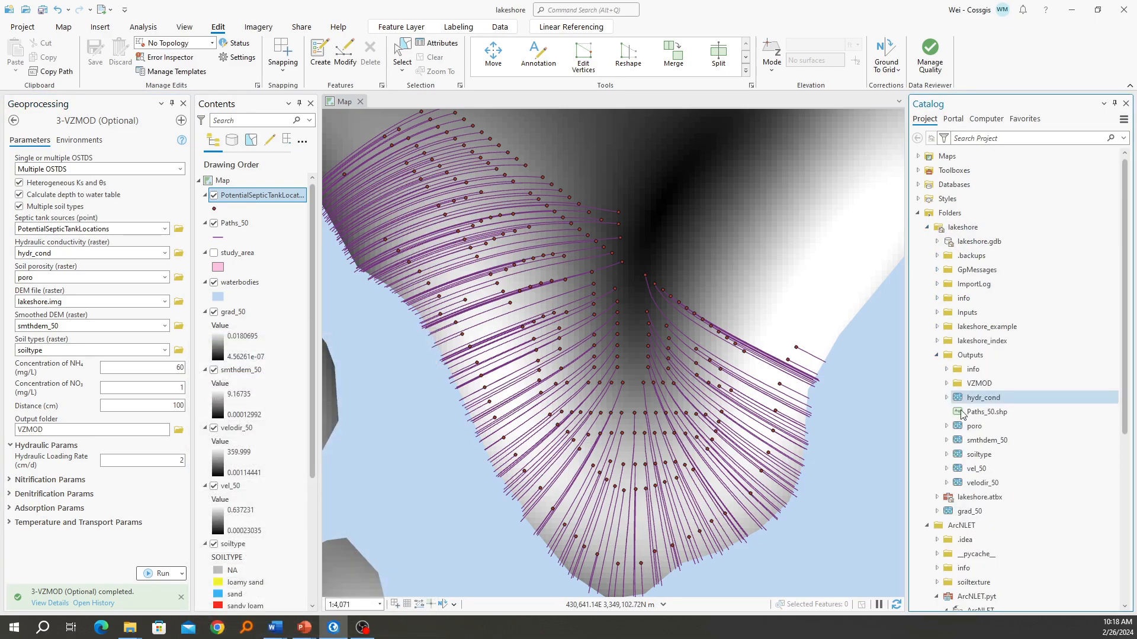
{"action": "left_click", "coordinate": [947, 384]}
{"action": "mouse_move", "coordinate": [999, 398]}
{"action": "left_mouse_down"}
{"action": "mouse_move", "coordinate": [782, 415]}
{"action": "mouse_move", "coordinate": [655, 354]}
{"action": "mouse_move", "coordinate": [284, 224]}
{"action": "mouse_move", "coordinate": [278, 194]}
{"action": "left_mouse_up"}
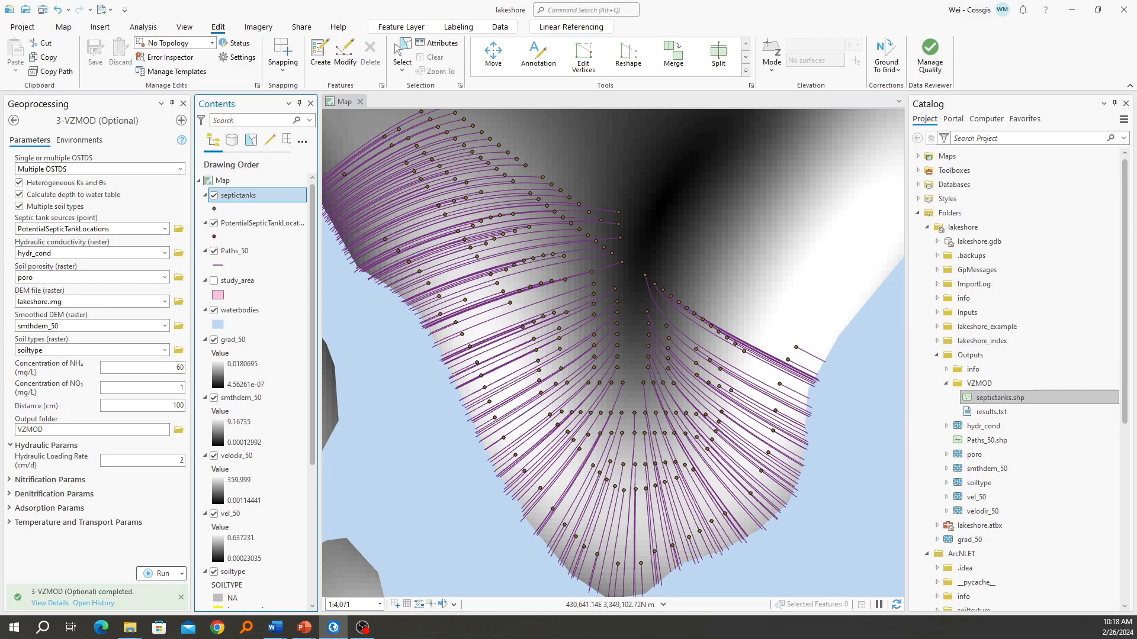
Open the septictanks attribute table and examine its no3_conc and nh4_conc fields
{"action": "right_click", "coordinate": [251, 198]}
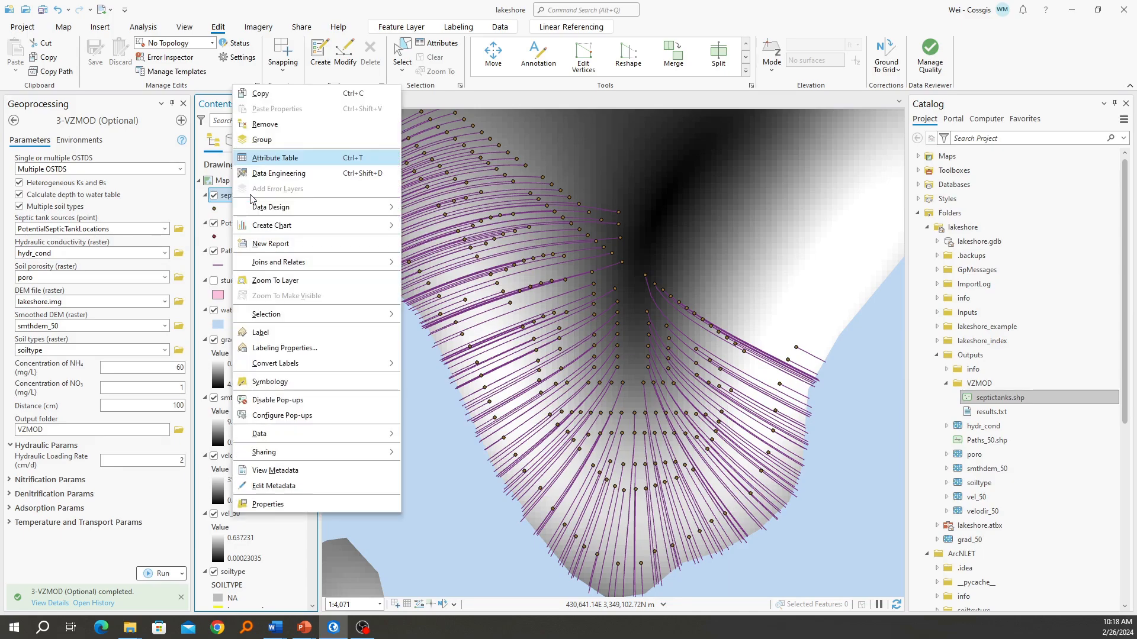
{"action": "left_click", "coordinate": [274, 158]}
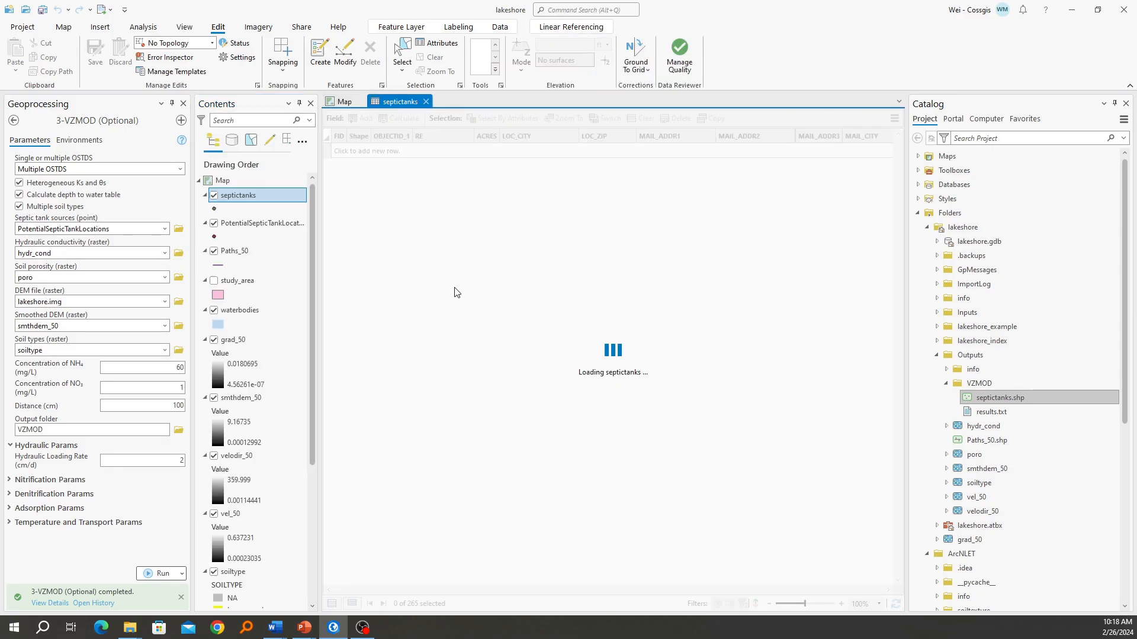
{"action": "left_click_drag", "start_coordinate": [426, 590], "coordinate": [809, 586]}
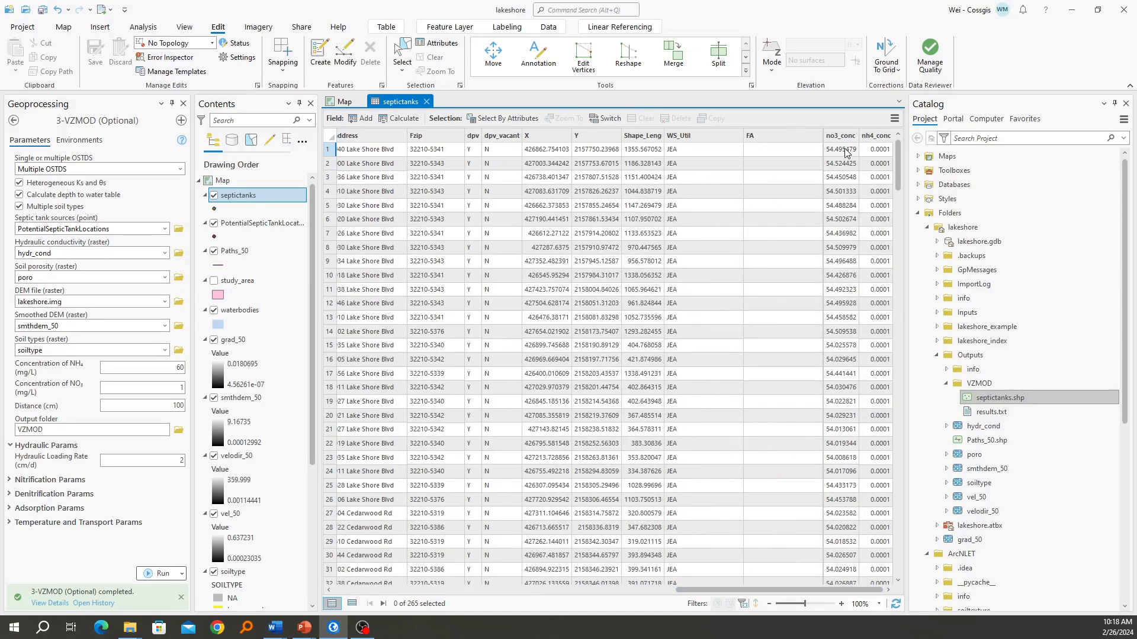
{"action": "left_click", "coordinate": [844, 137]}
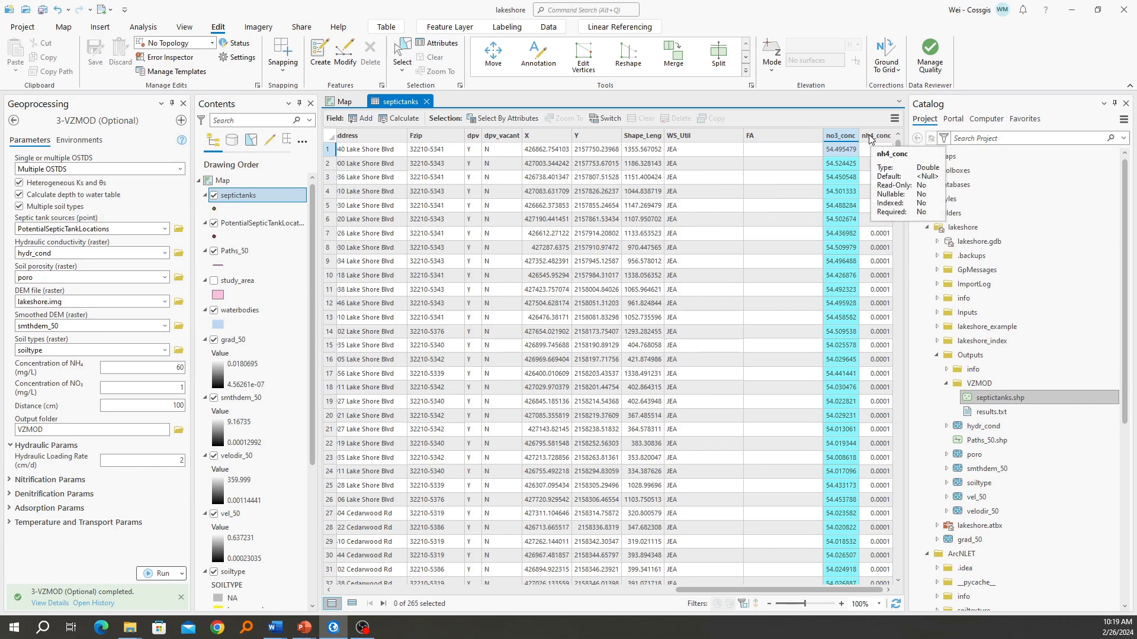
{"action": "left_click", "coordinate": [871, 137]}
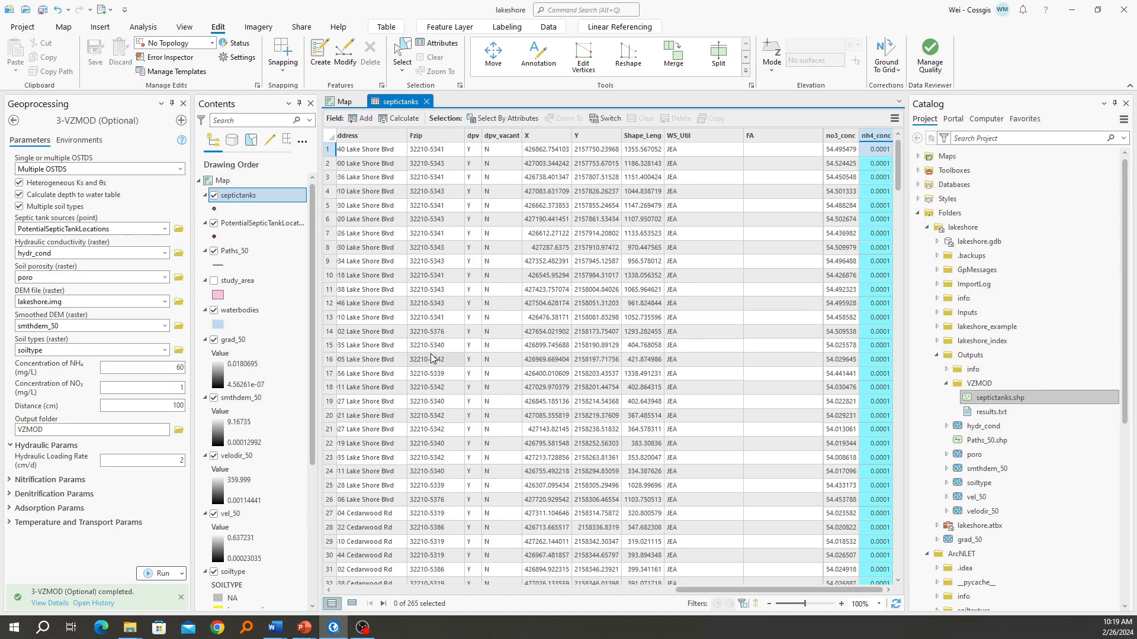
Switch to the PowerPoint slide show to review the VZMOD Module diagram, and return to ArcGIS Pro
{"action": "mouse_move", "coordinate": [308, 629]}
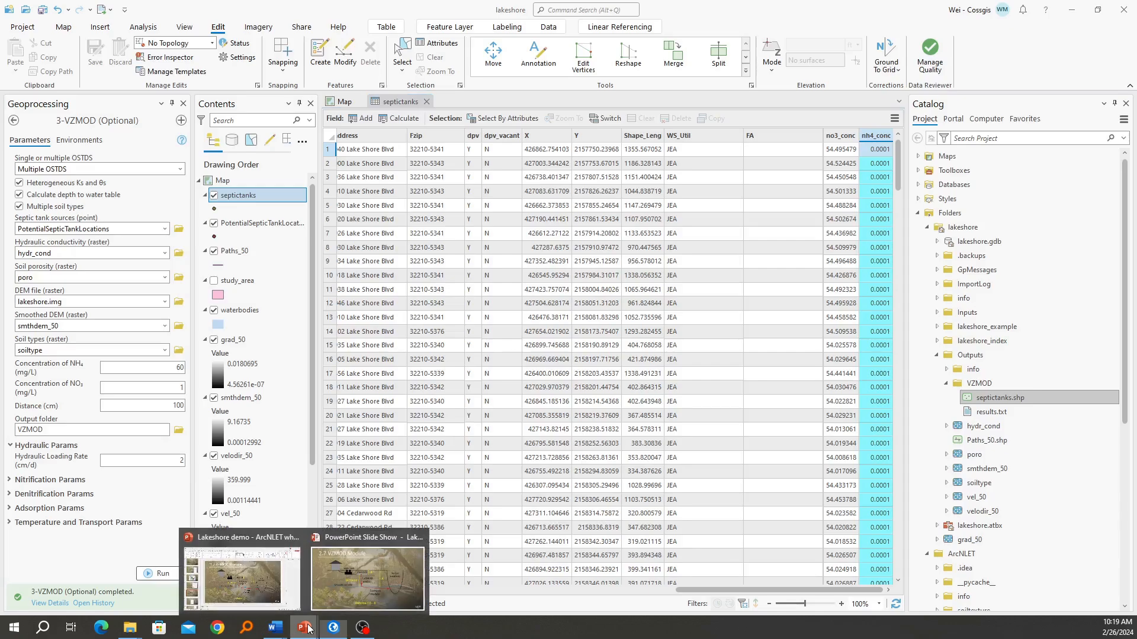
{"action": "left_click", "coordinate": [356, 585]}
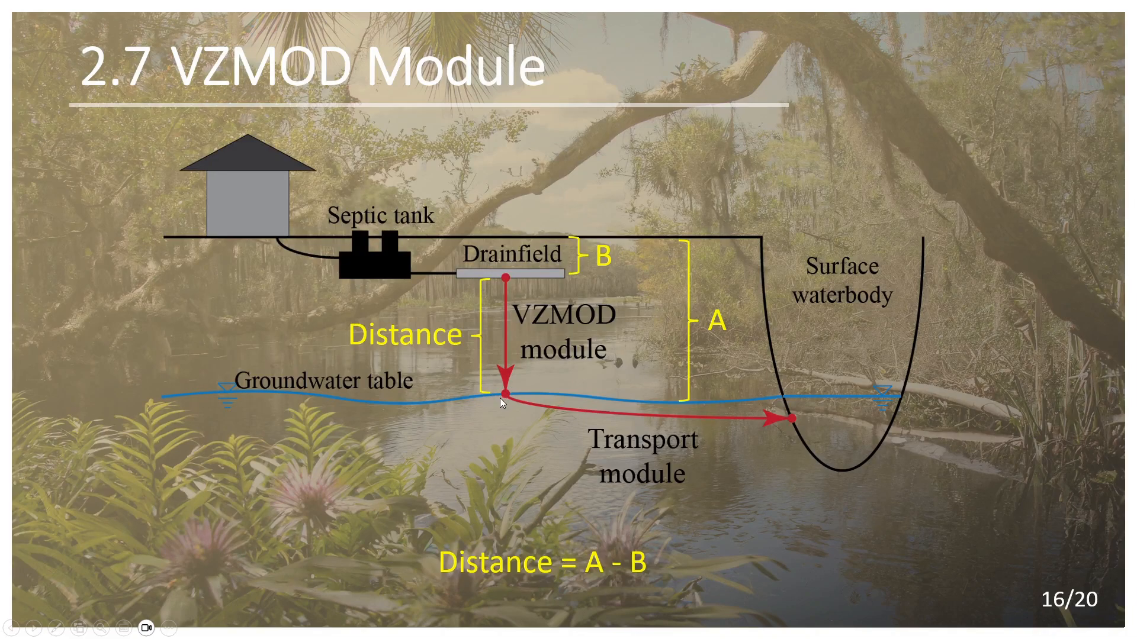
{"action": "key", "text": "alt+Tab"}
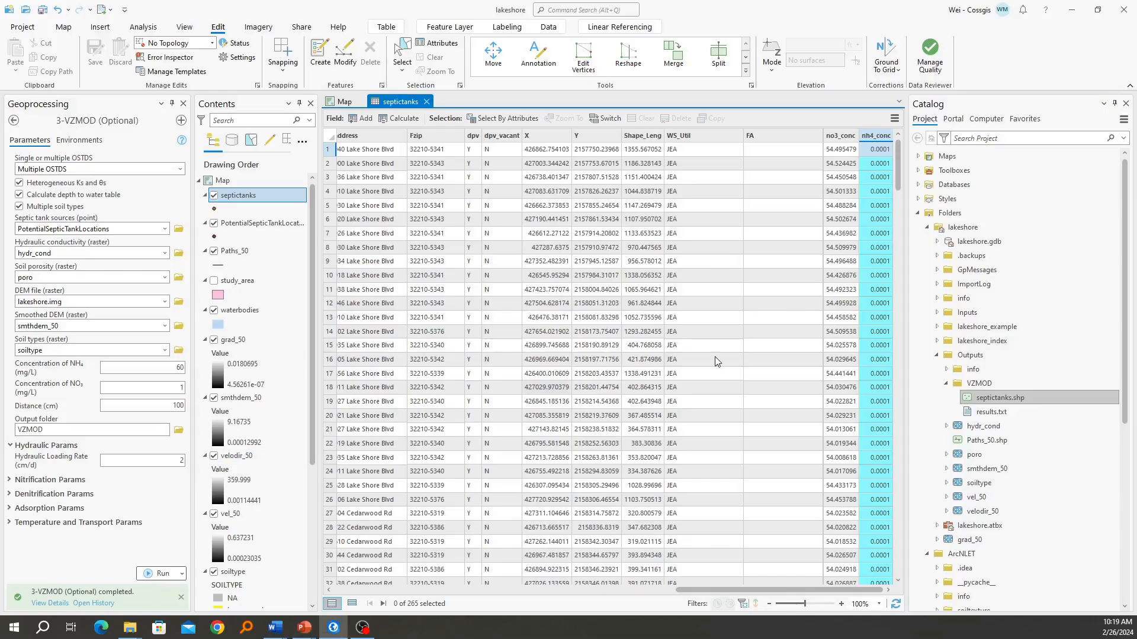
Look at VZMOD's results.txt and advance the PowerPoint slide show to the Transport Module slide
{"action": "left_click", "coordinate": [987, 415]}
{"action": "scroll", "coordinate": [986, 414], "scroll_direction": "down", "scroll_amount": 2}
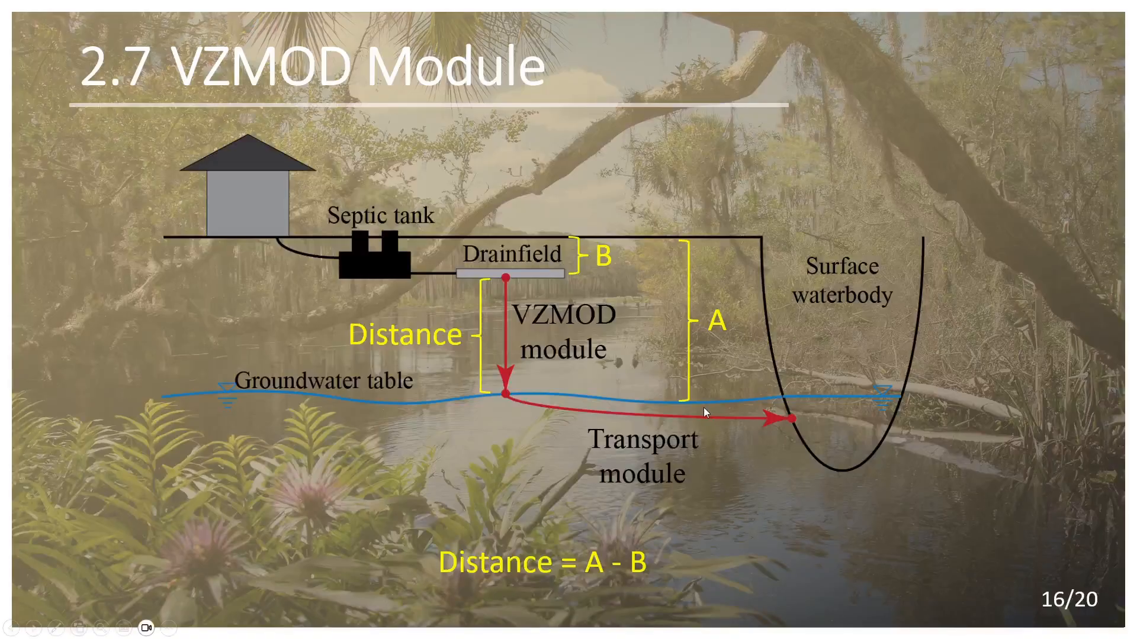
{"action": "left_click", "coordinate": [705, 414]}
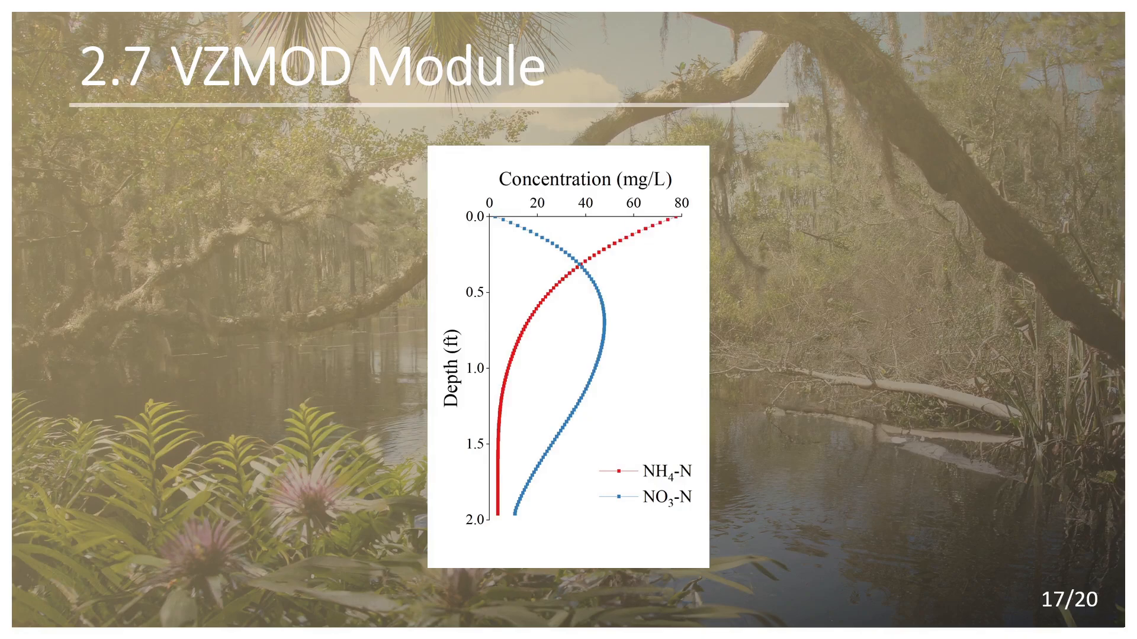
{"action": "key", "text": "Right"}
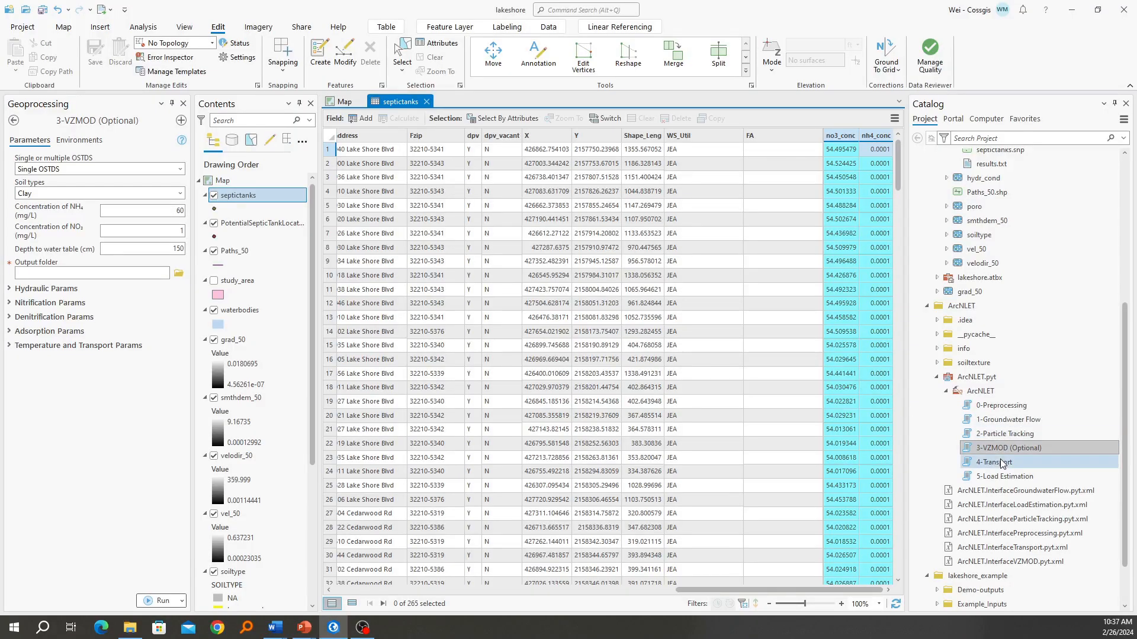
Open ArcNLET's 4-Transport tool in ArcGIS Pro, set its source locations to septictanks and close the septictanks attribute table
{"action": "double_click", "coordinate": [982, 464]}
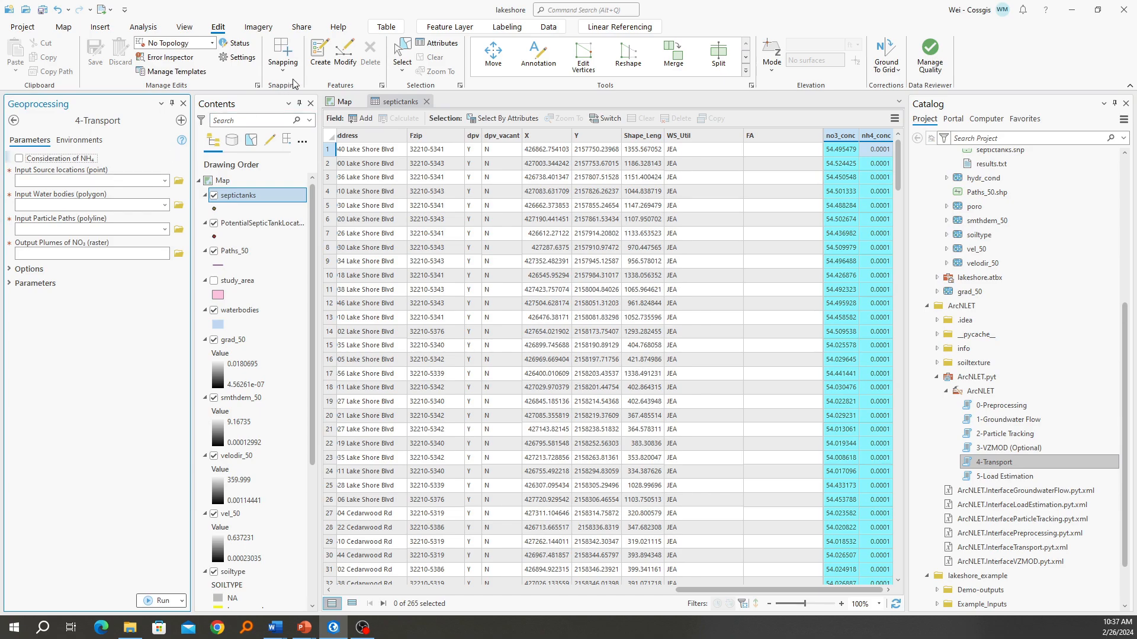
{"action": "left_click", "coordinate": [343, 102]}
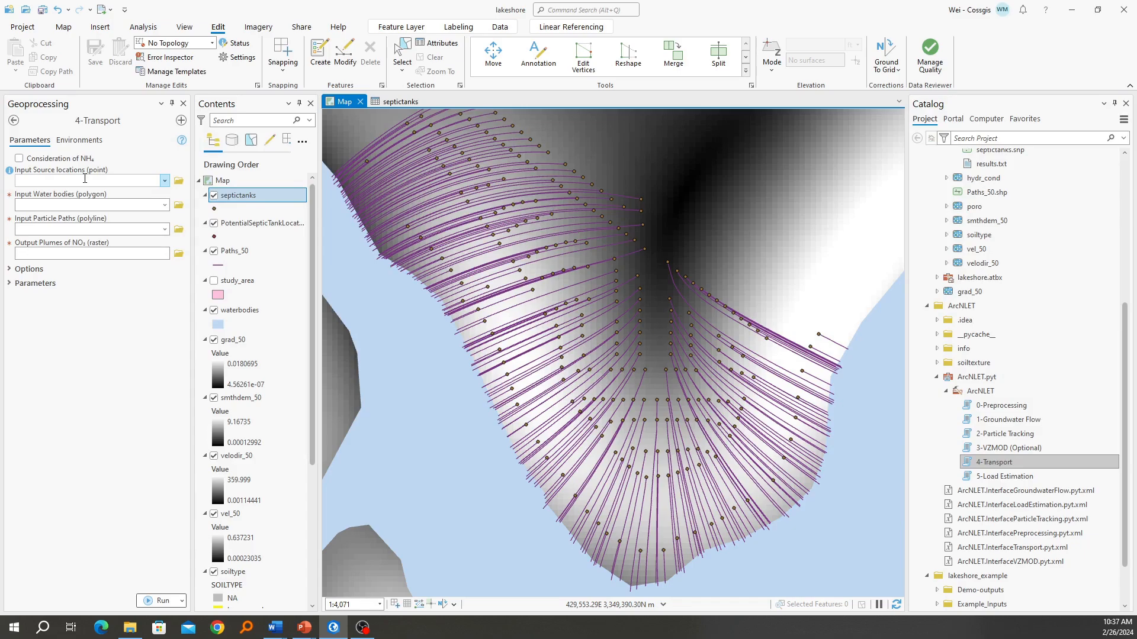
{"action": "left_click", "coordinate": [166, 181]}
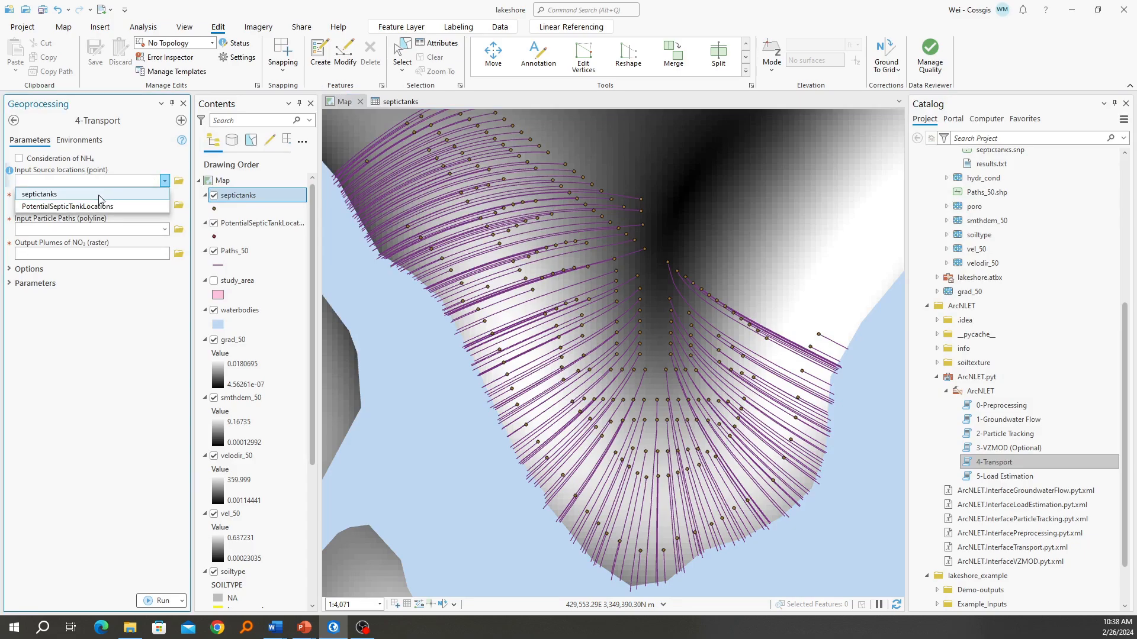
{"action": "left_click", "coordinate": [98, 194]}
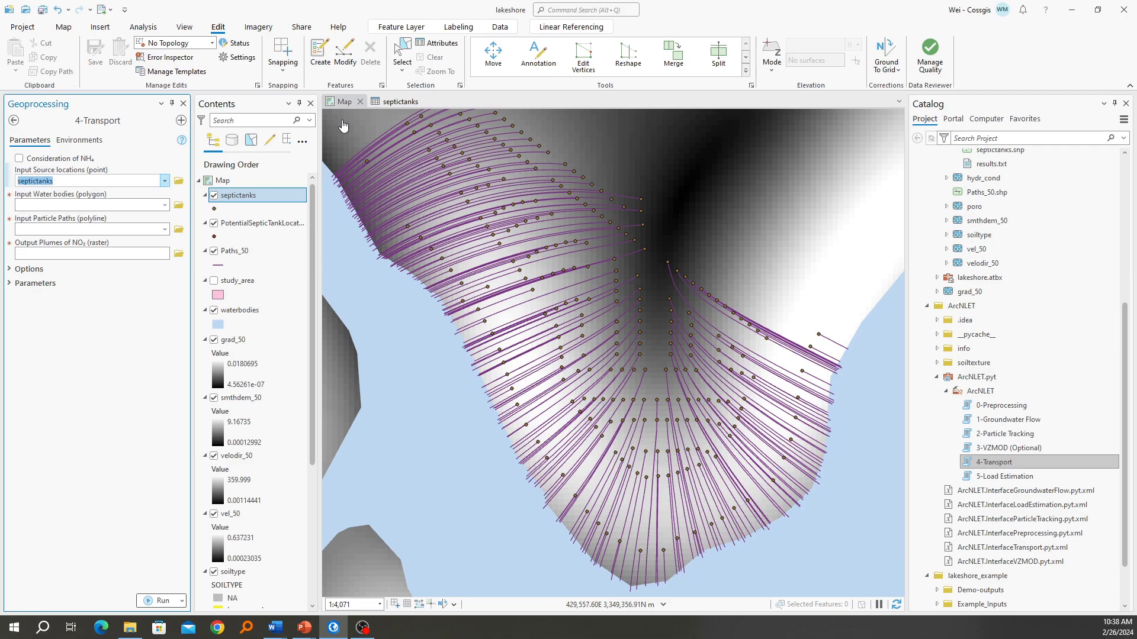
{"action": "left_click", "coordinate": [379, 106]}
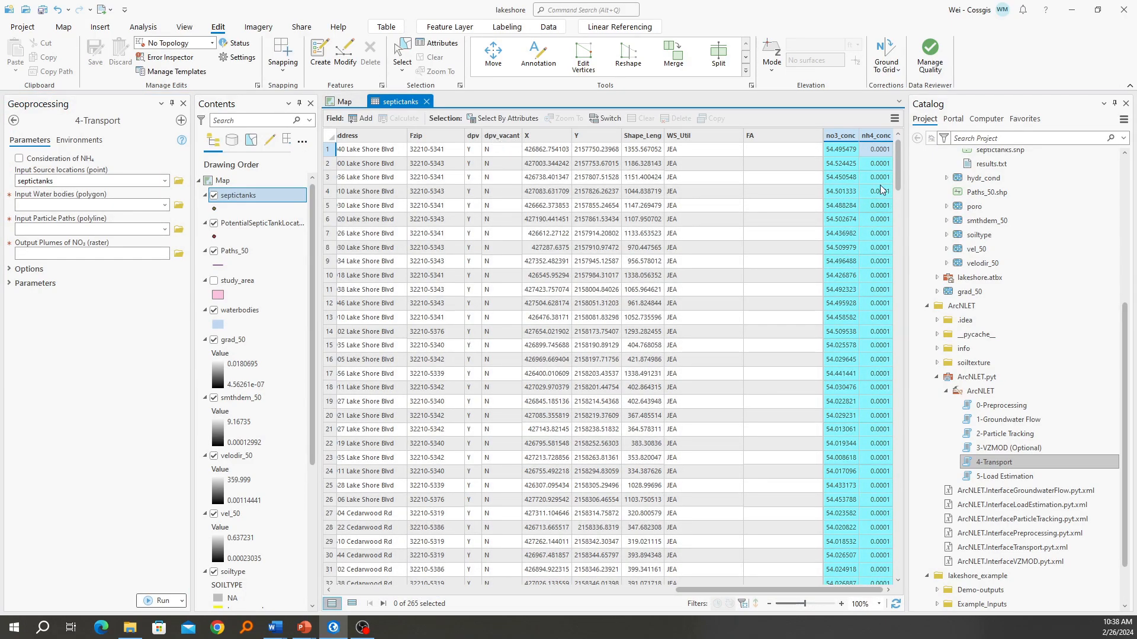
{"action": "left_click", "coordinate": [426, 101]}
Set Transport's water bodies to waterbodies and particle paths to Paths_50, and enable Consideration of NH₄
{"action": "left_click", "coordinate": [164, 205]}
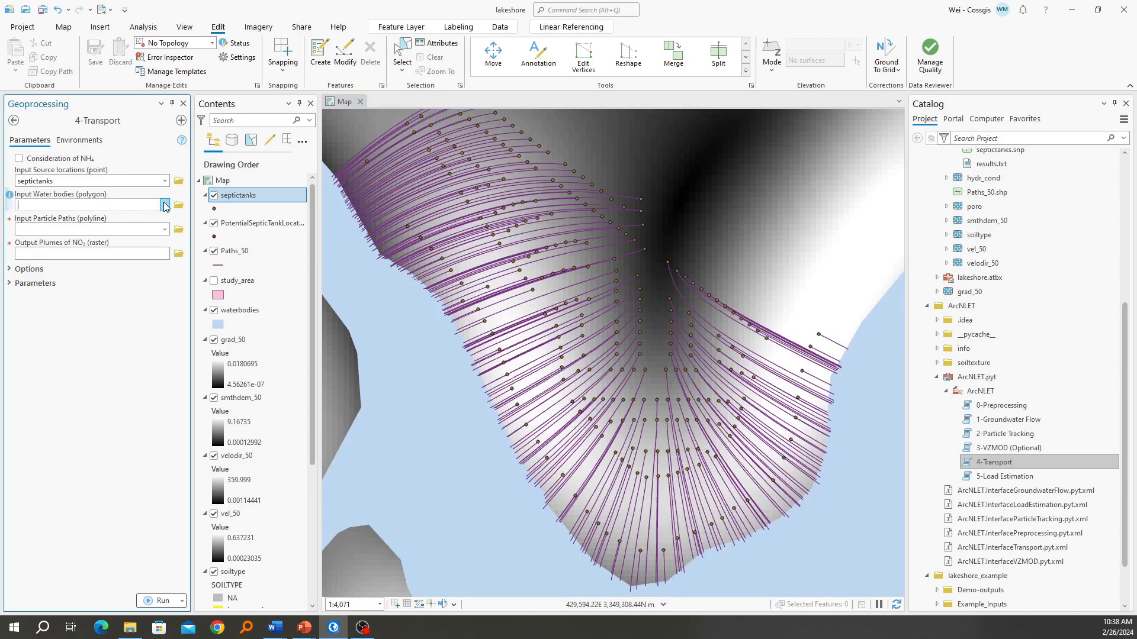
{"action": "left_click", "coordinate": [81, 232]}
{"action": "left_click", "coordinate": [164, 229]}
{"action": "left_click", "coordinate": [61, 243]}
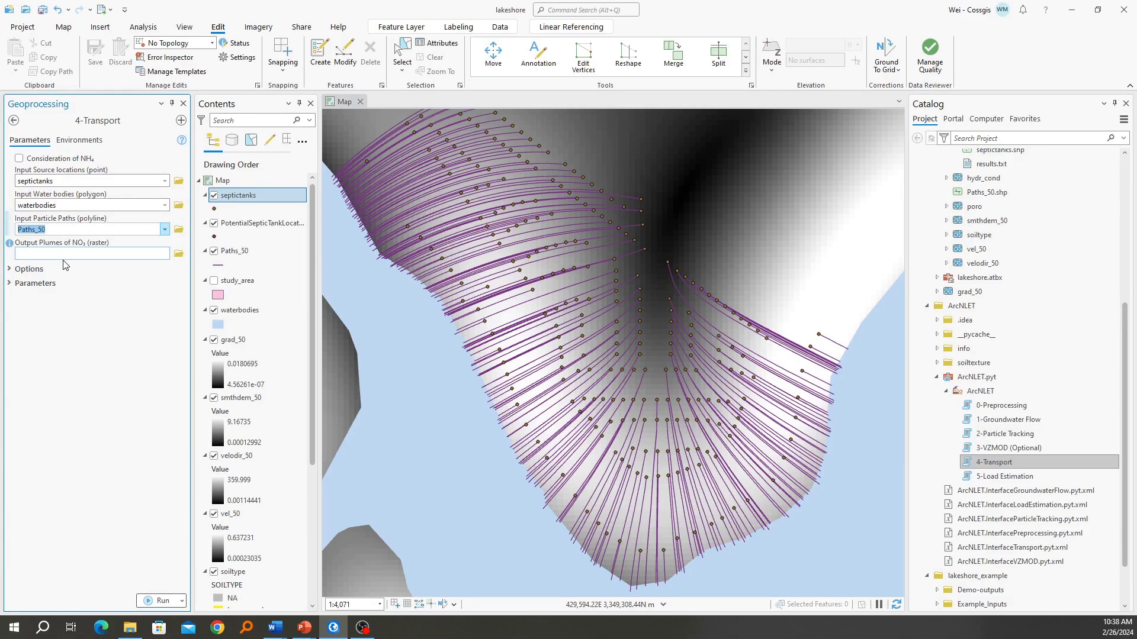
{"action": "left_click", "coordinate": [31, 161]}
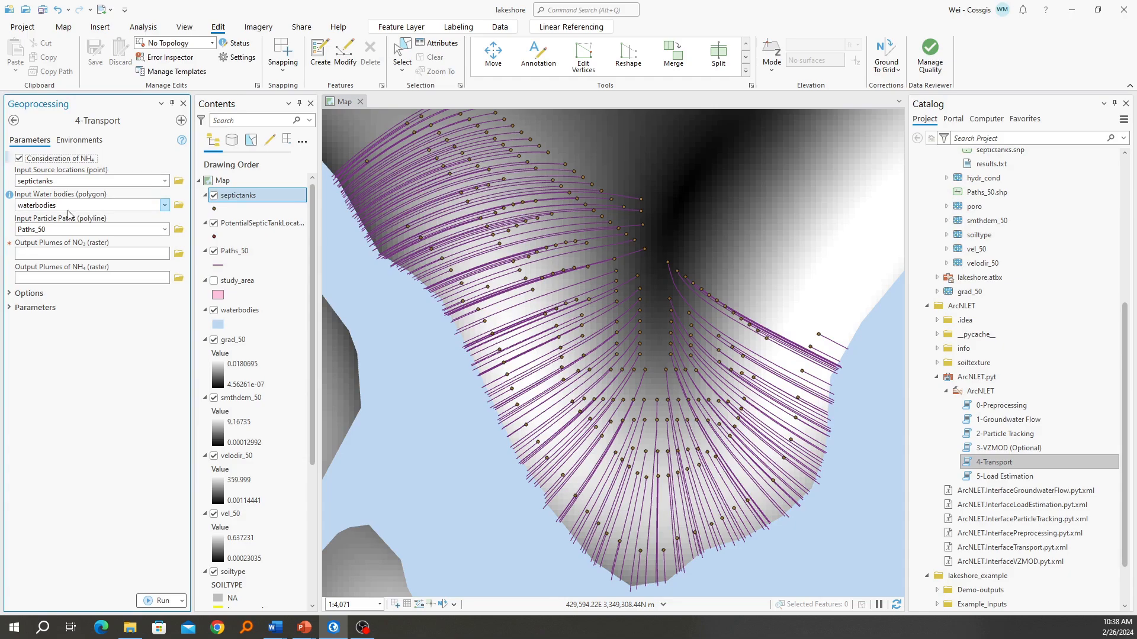
Set Transport's NO₃ plume output raster to demo_no3 in the Outputs folder
{"action": "left_click", "coordinate": [178, 253]}
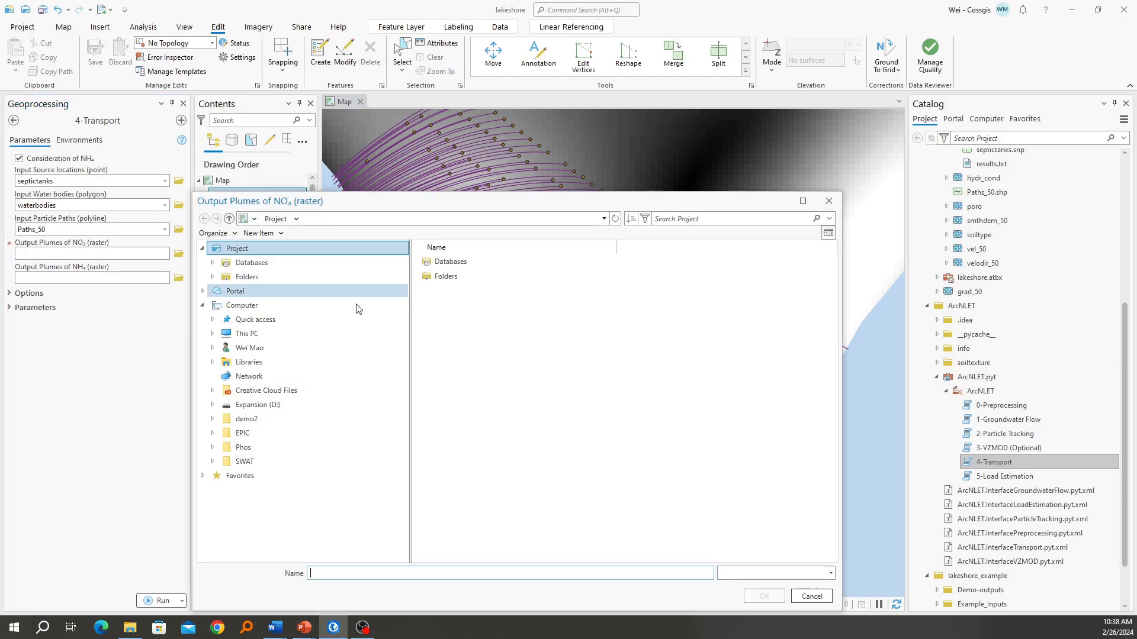
{"action": "double_click", "coordinate": [465, 381]}
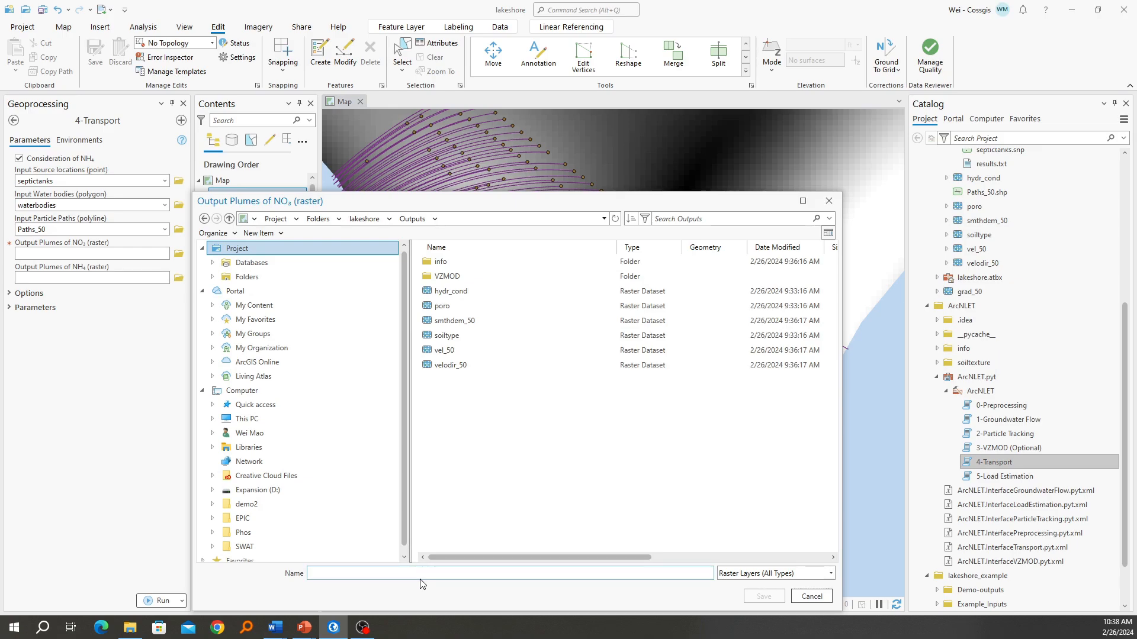
{"action": "type", "text": "demo_no3"}
{"action": "key", "text": "Return"}
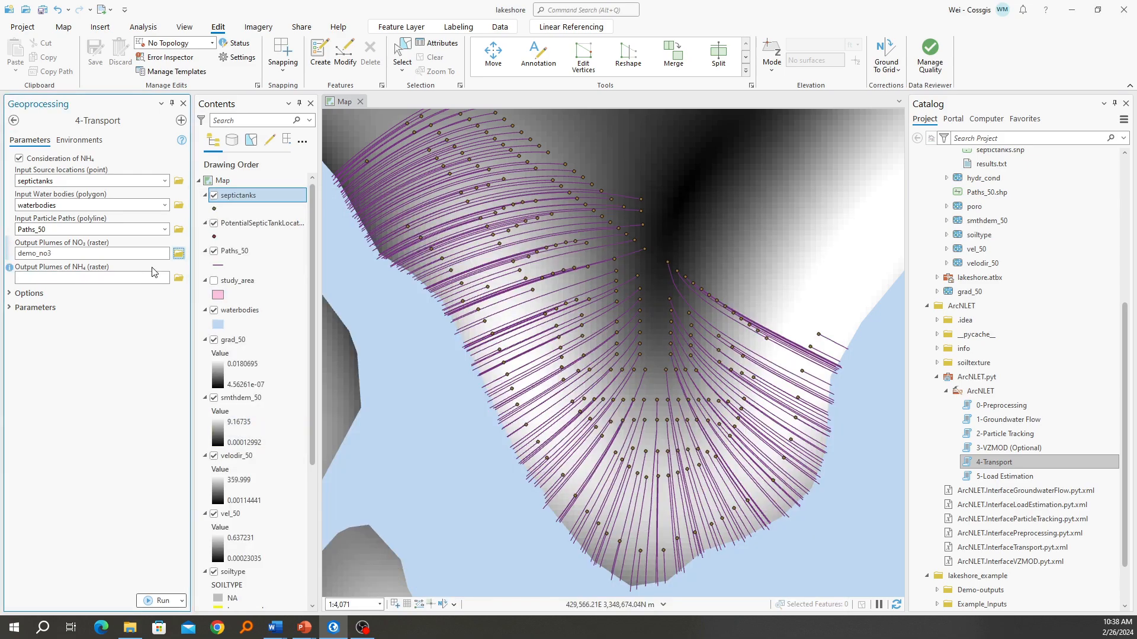
Set Transport's NH₄ plume output raster to demo_nh4 in the Outputs folder
{"action": "left_click", "coordinate": [178, 278]}
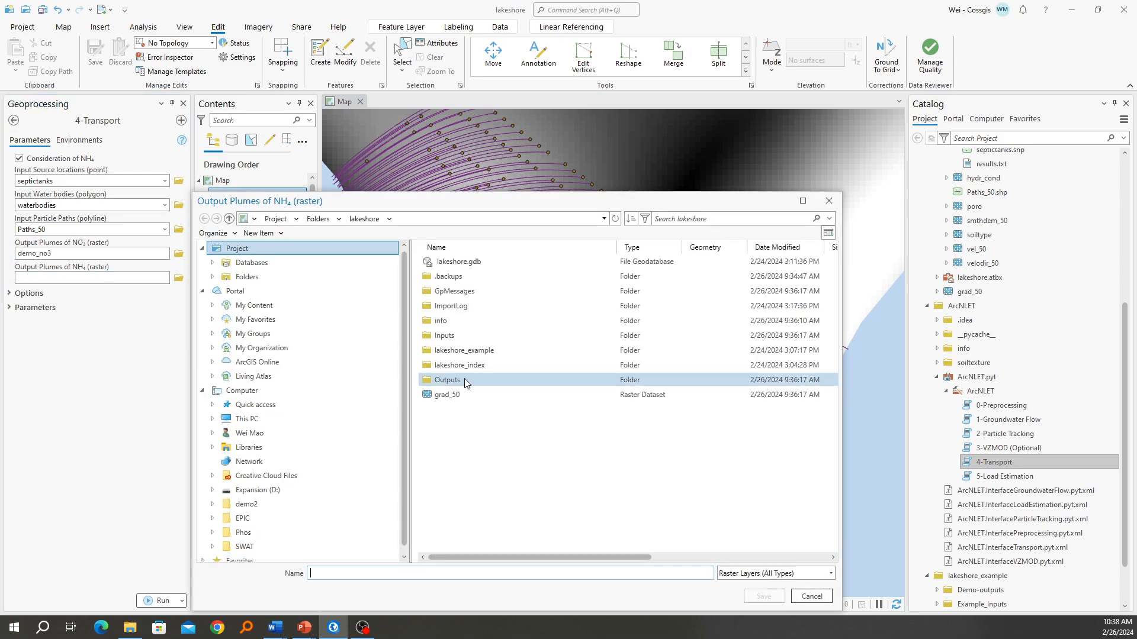
{"action": "double_click", "coordinate": [464, 380]}
{"action": "type", "text": "demo"}
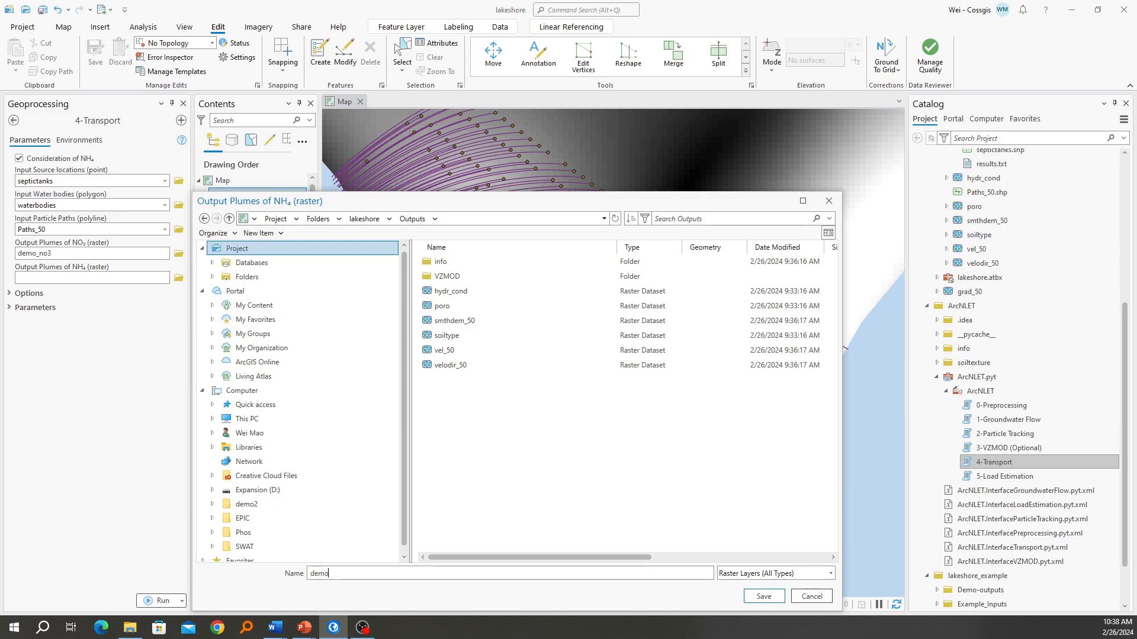
{"action": "type", "text": "_nh4"}
{"action": "key", "text": "Return"}
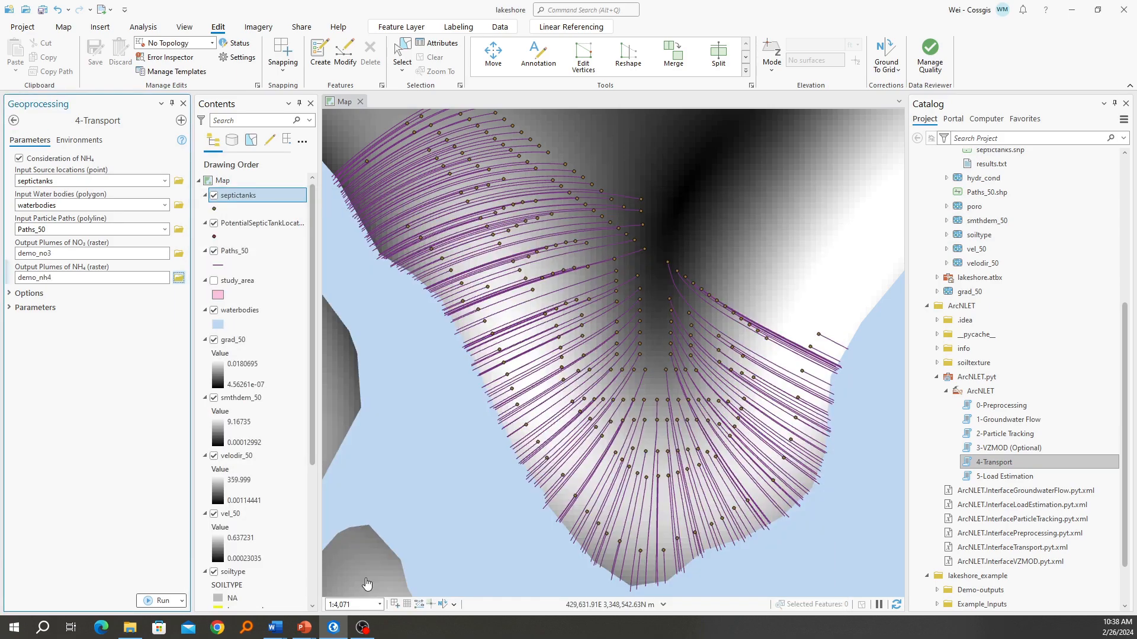
Expand Transport's options and set the Domenico boundary to Specified Z
{"action": "left_click", "coordinate": [52, 296]}
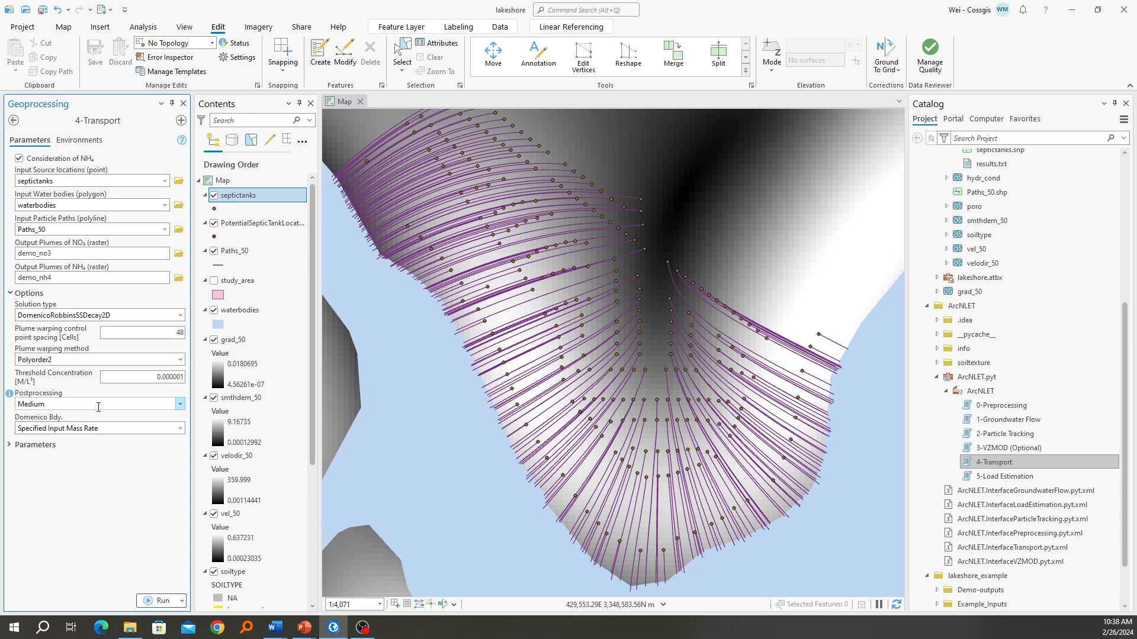
{"action": "left_click", "coordinate": [163, 429]}
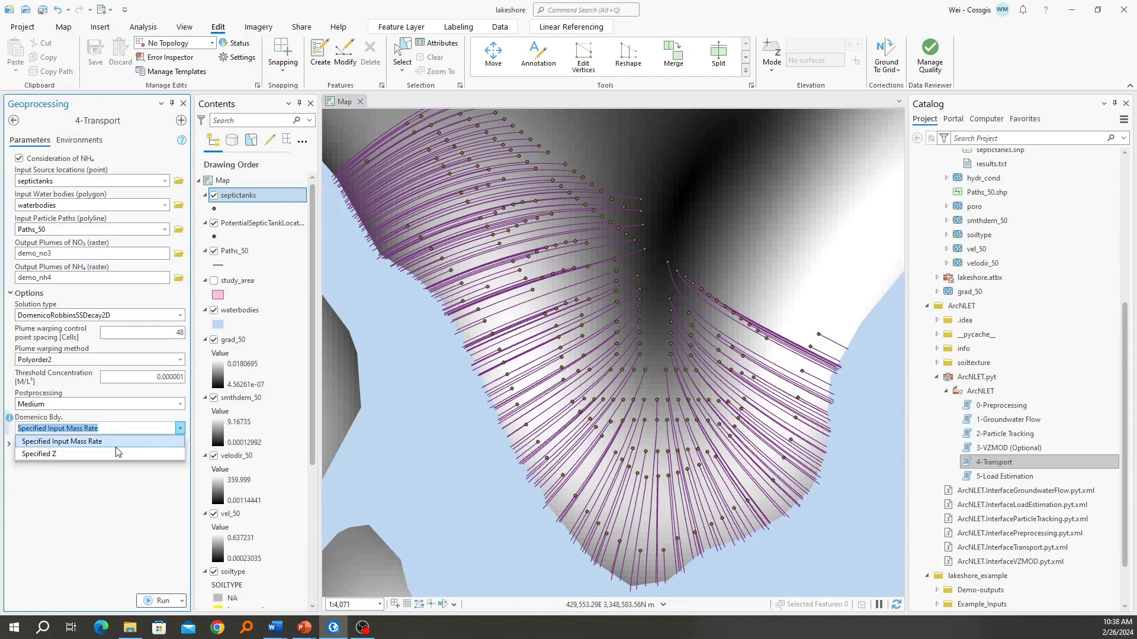
{"action": "left_click", "coordinate": [109, 455]}
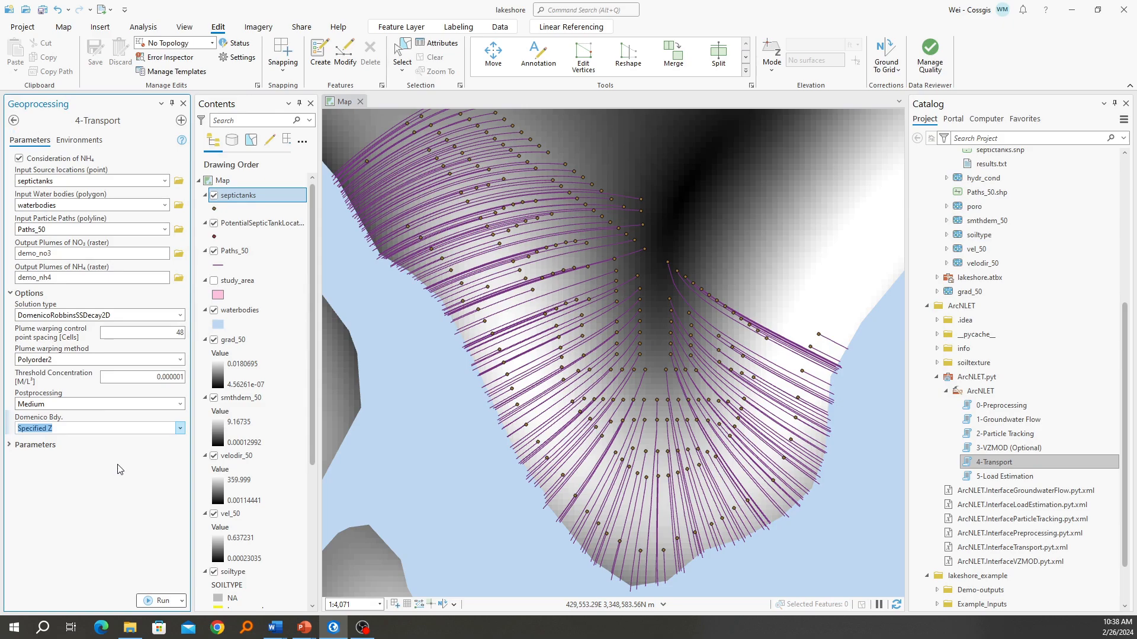
Run Transport and add demo_nh4, demo_nh4_info.shp, demo_no3 and demo_no3_info.shp from the Demo-outputs folder to the map
{"action": "left_click", "coordinate": [147, 603]}
{"action": "scroll", "coordinate": [990, 365], "scroll_direction": "down", "scroll_amount": 2}
{"action": "scroll", "coordinate": [990, 364], "scroll_direction": "down", "scroll_amount": 2}
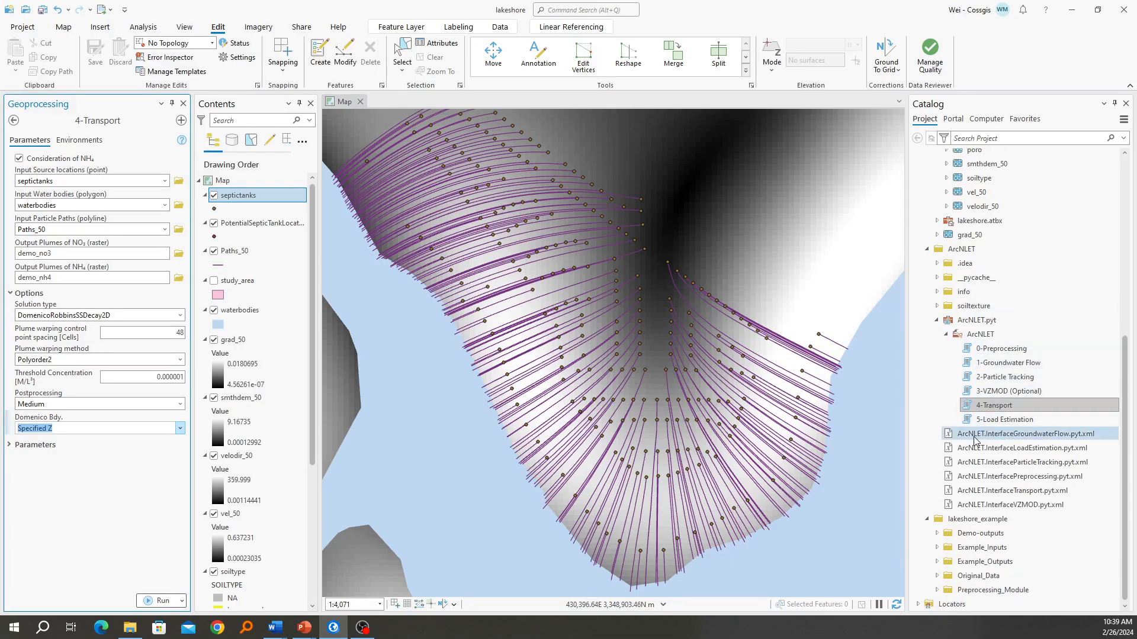
{"action": "left_click", "coordinate": [936, 533]}
{"action": "scroll", "coordinate": [978, 513], "scroll_direction": "down", "scroll_amount": 5}
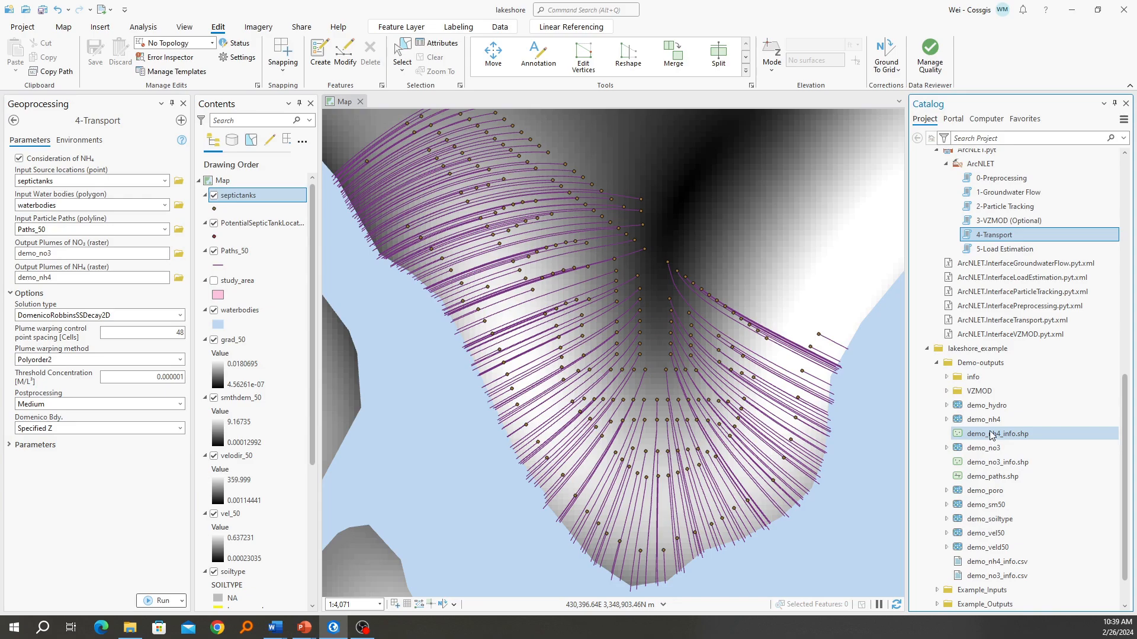
{"action": "left_click", "coordinate": [984, 419]}
{"action": "left_click", "coordinate": [982, 462], "text": "shift"}
{"action": "left_click_drag", "start_coordinate": [983, 462], "coordinate": [265, 201]}
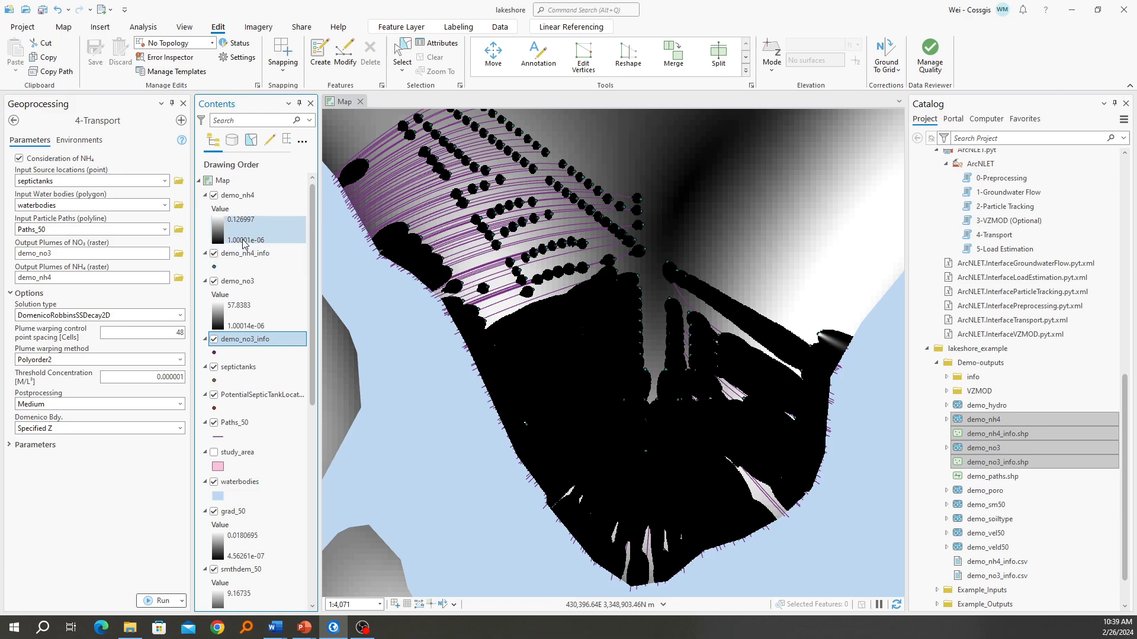
Apply a green-yellow-red color scheme to the demo_nh4 raster's stretch symbology
{"action": "left_click", "coordinate": [246, 199]}
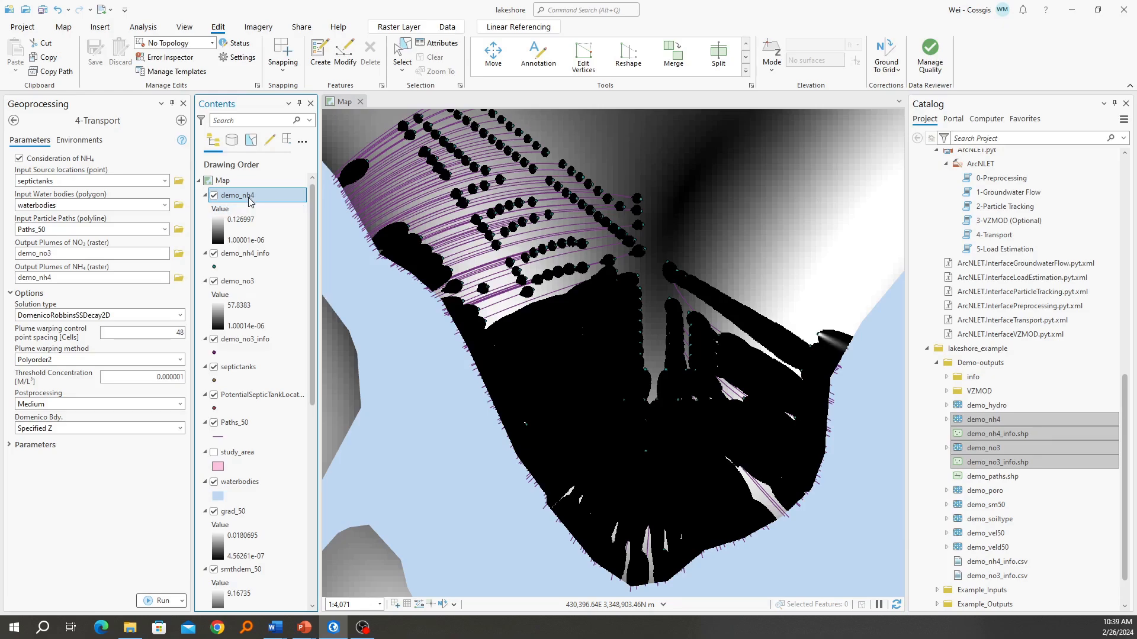
{"action": "left_click", "coordinate": [234, 259]}
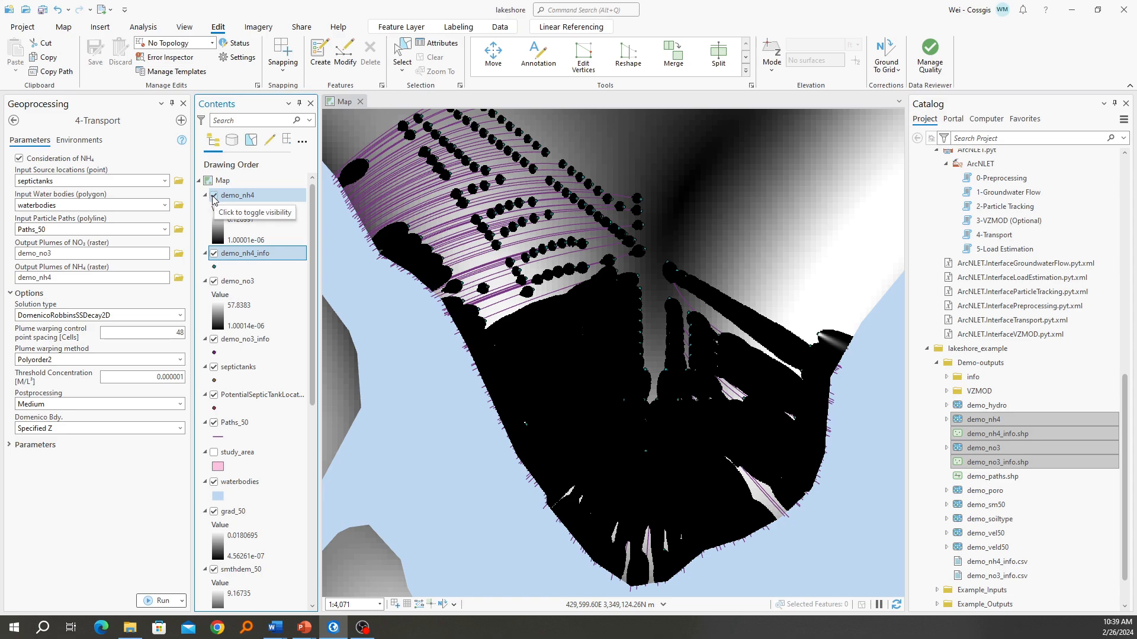
{"action": "left_click", "coordinate": [218, 230]}
{"action": "left_click", "coordinate": [1124, 193]}
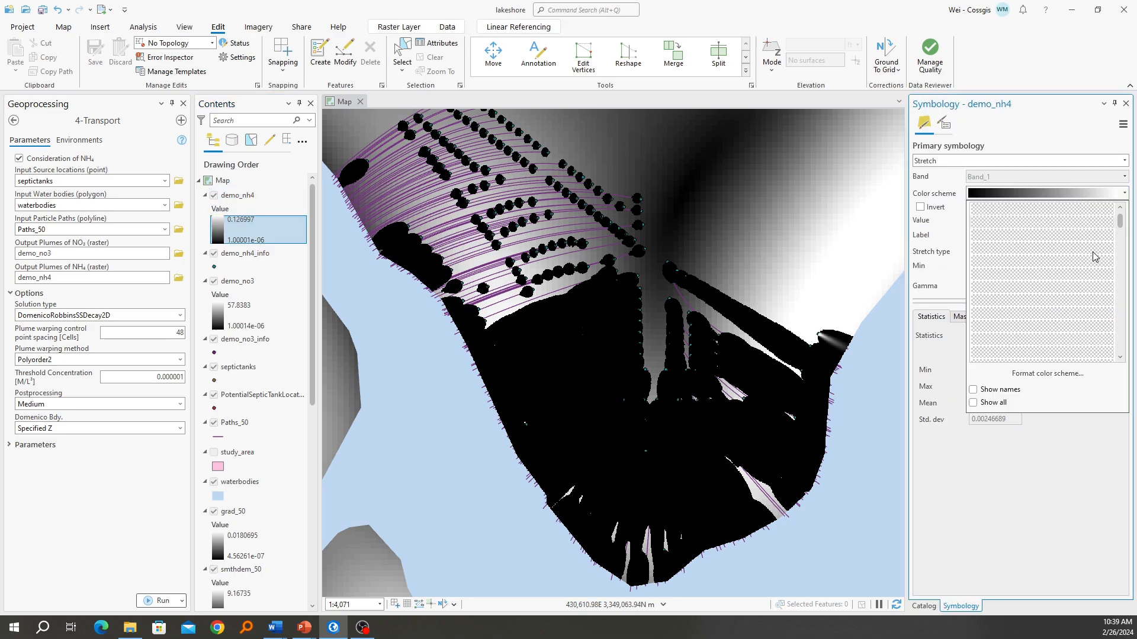
{"action": "left_click", "coordinate": [1049, 291]}
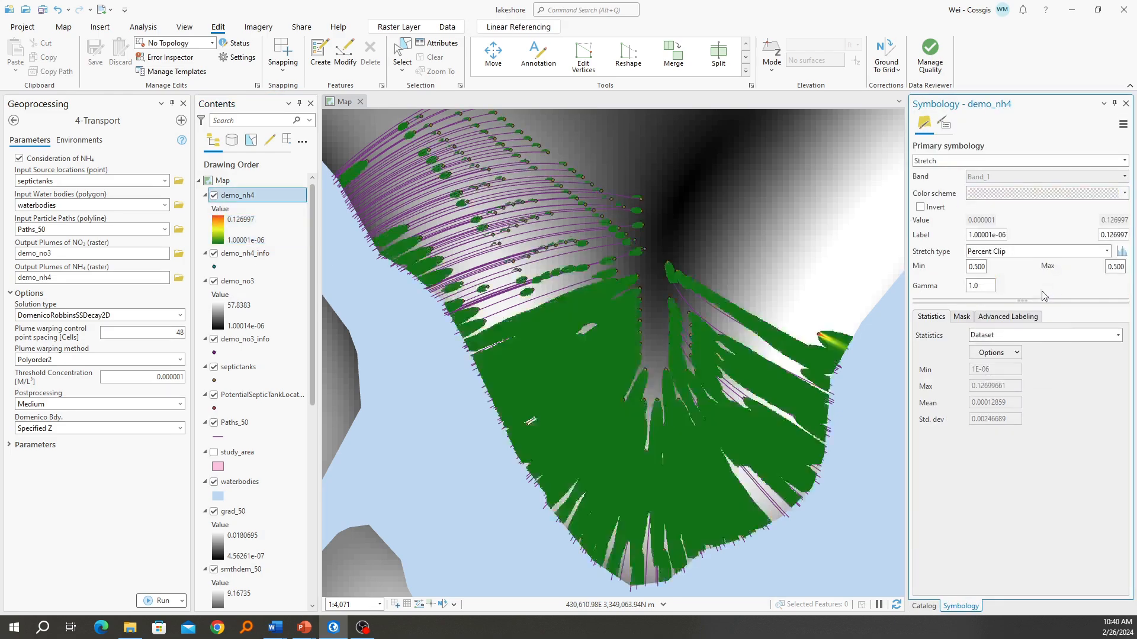
Apply the same green-yellow-red color scheme to the demo_no3 raster
{"action": "left_click", "coordinate": [235, 283]}
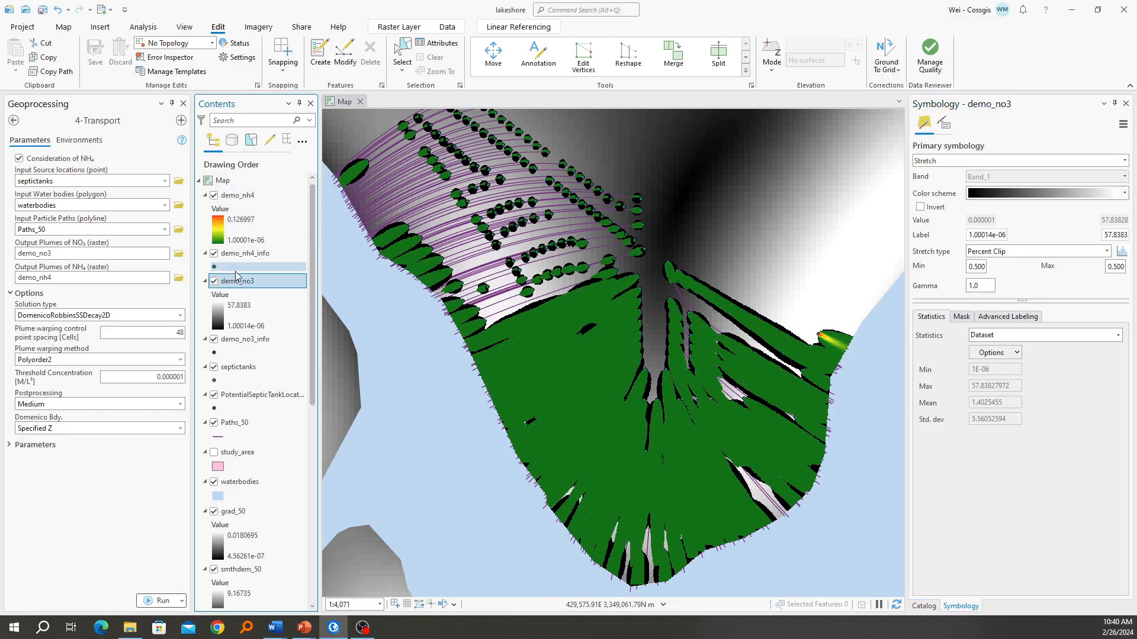
{"action": "left_click", "coordinate": [228, 315]}
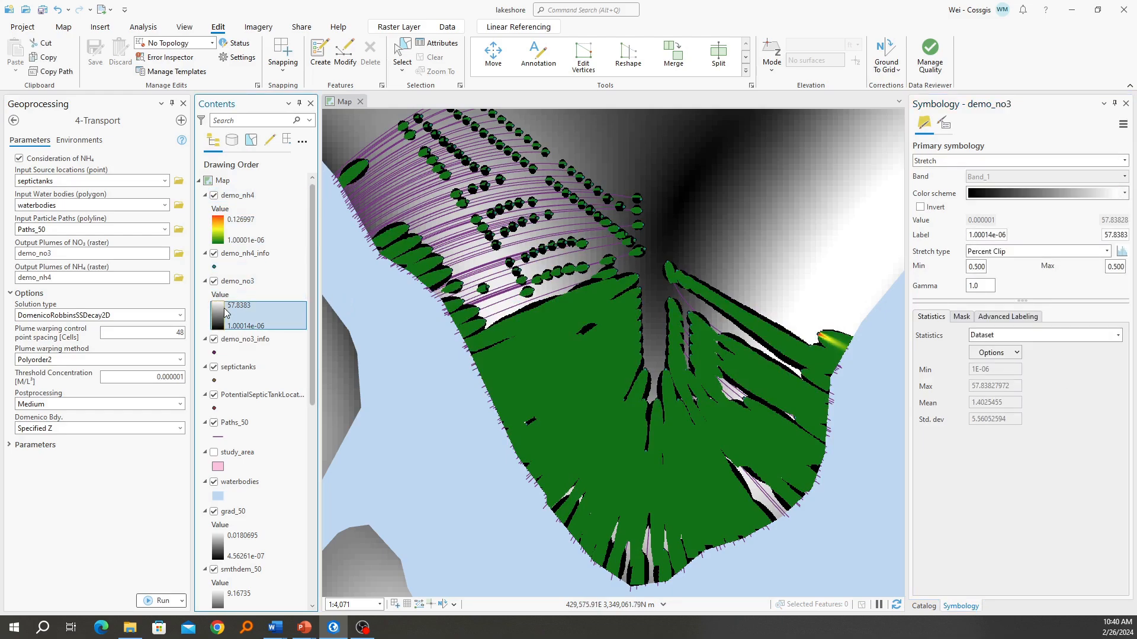
{"action": "left_click", "coordinate": [1124, 193]}
{"action": "left_click", "coordinate": [1071, 289]}
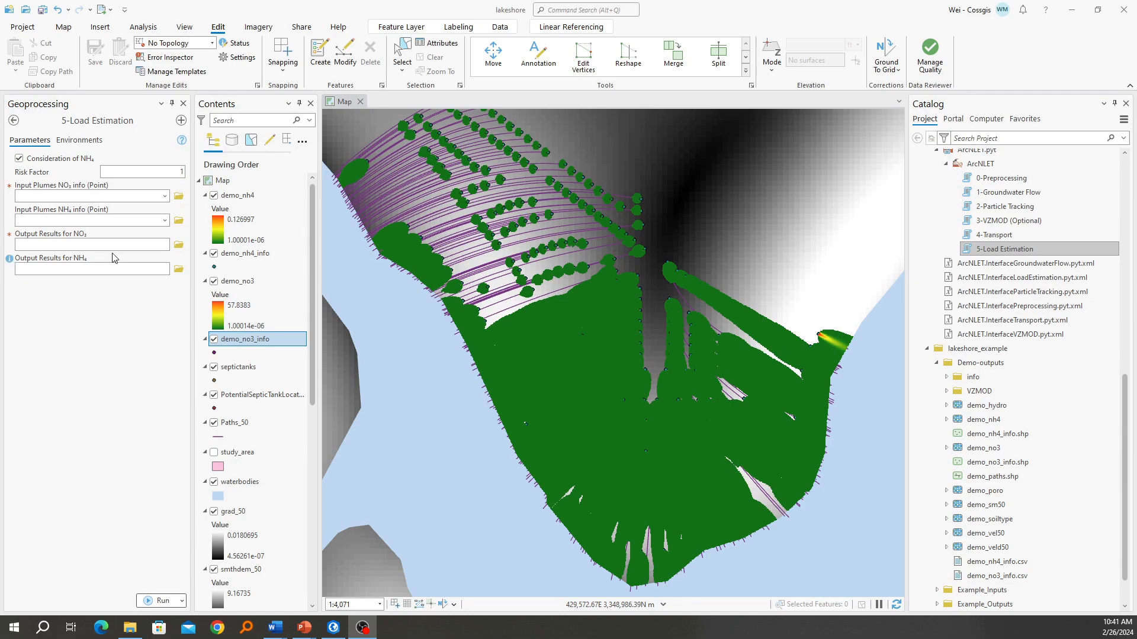
Set Load Estimation's NO₃ plume info to demo_no3_info and NH₄ plume info to demo_nh4_info, and run the tool
{"action": "left_click", "coordinate": [165, 196]}
{"action": "left_click", "coordinate": [186, 342]}
{"action": "left_click_drag", "start_coordinate": [255, 338], "coordinate": [105, 194]}
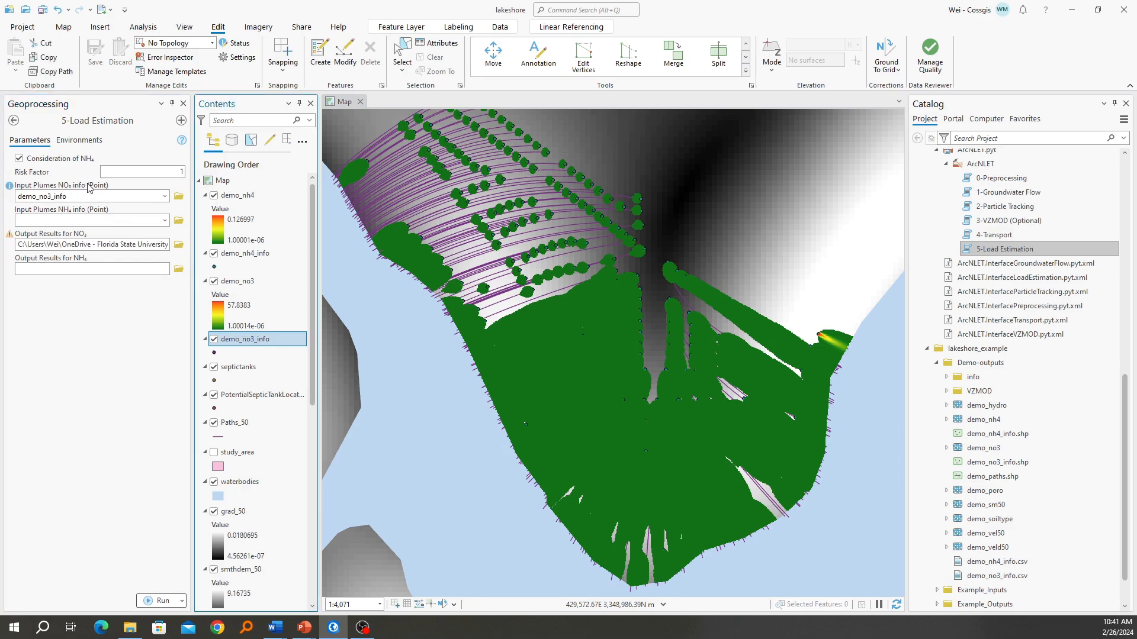
{"action": "left_click_drag", "start_coordinate": [244, 263], "coordinate": [106, 221]}
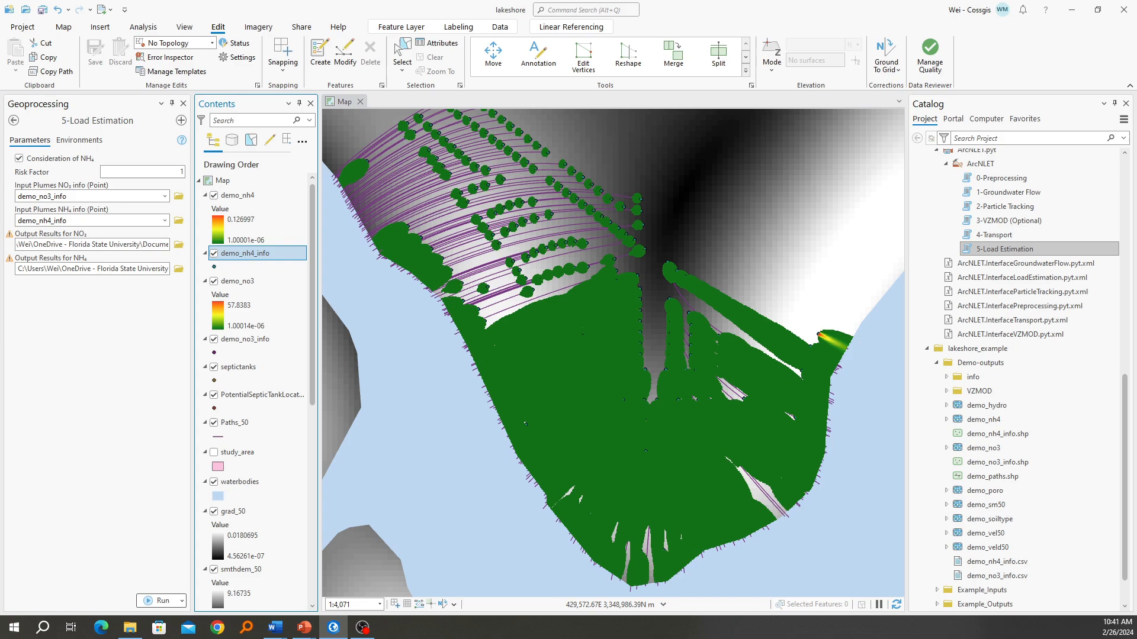
{"action": "left_click", "coordinate": [160, 601]}
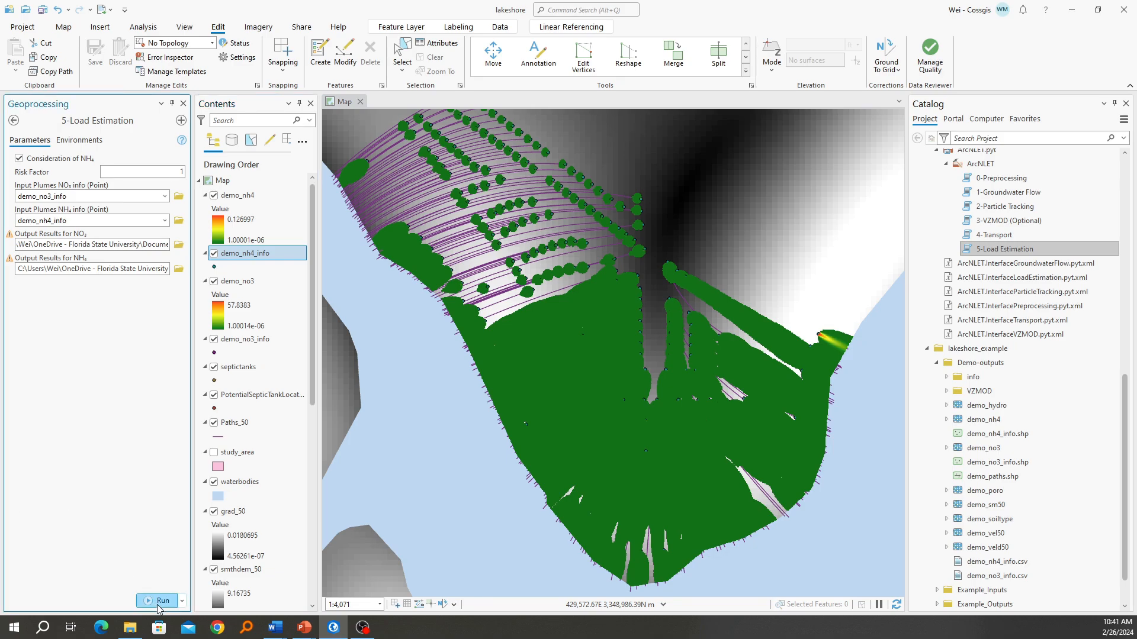
View the Load Estimation run's details and open its NO₃ results file demo_no3_info.csv in Excel, dismissing the data conversion prompt
{"action": "left_click", "coordinate": [53, 604]}
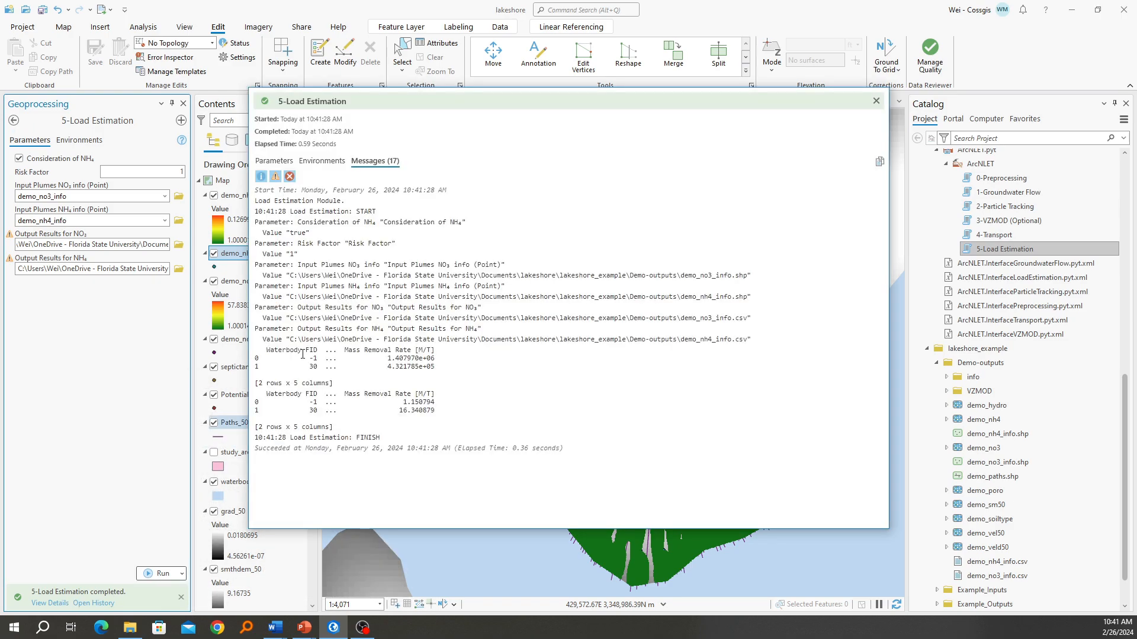
{"action": "left_click", "coordinate": [276, 162]}
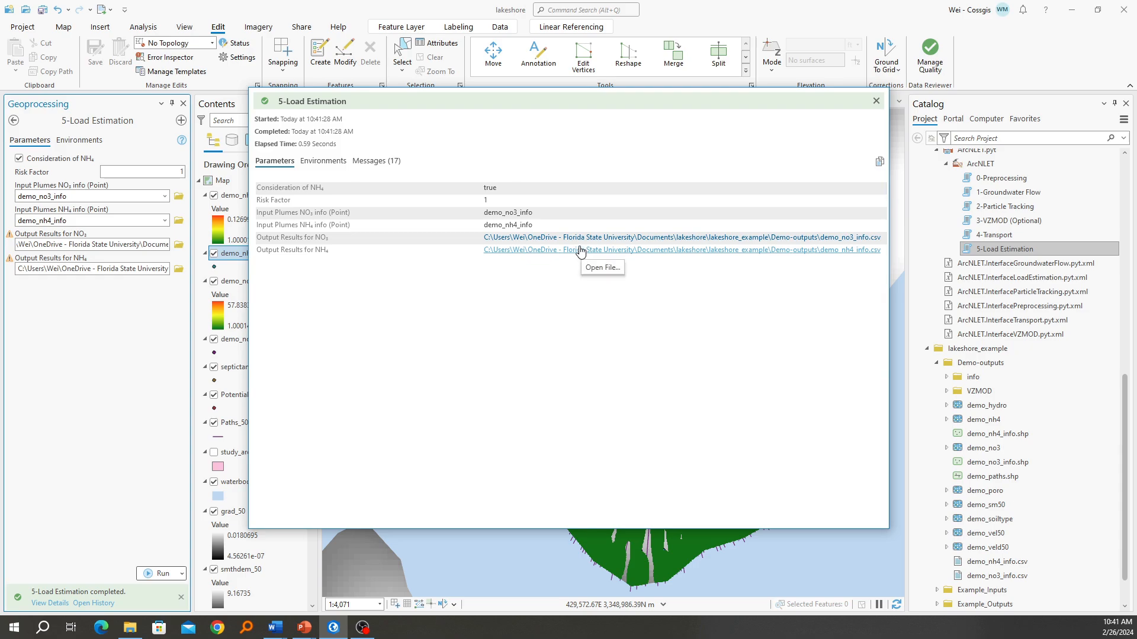
{"action": "left_click", "coordinate": [577, 240]}
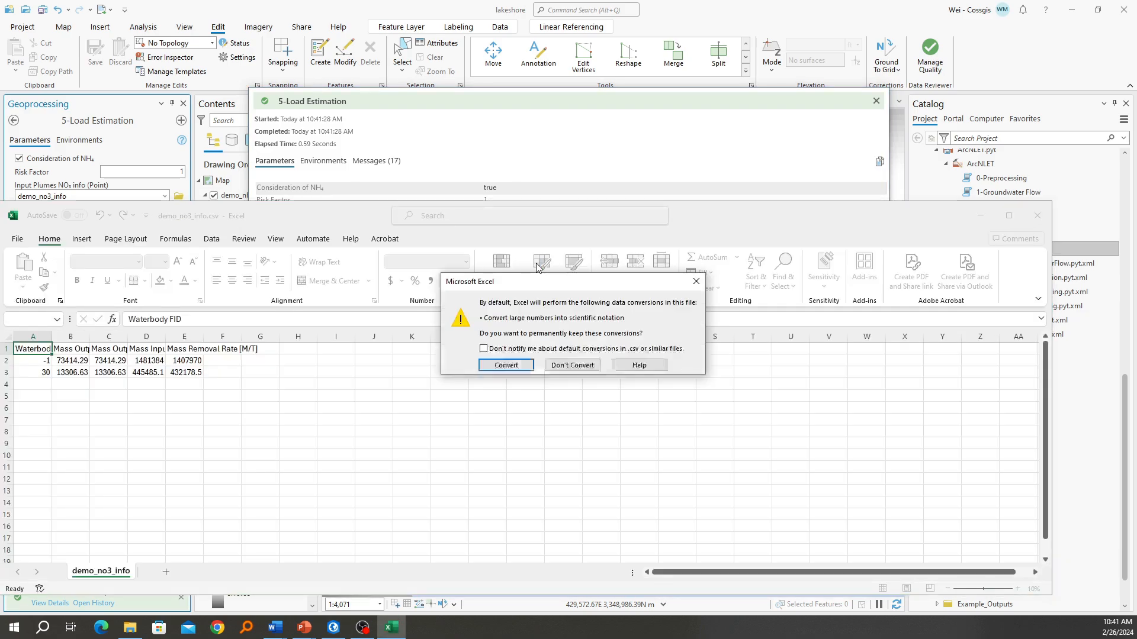
{"action": "left_click", "coordinate": [693, 281]}
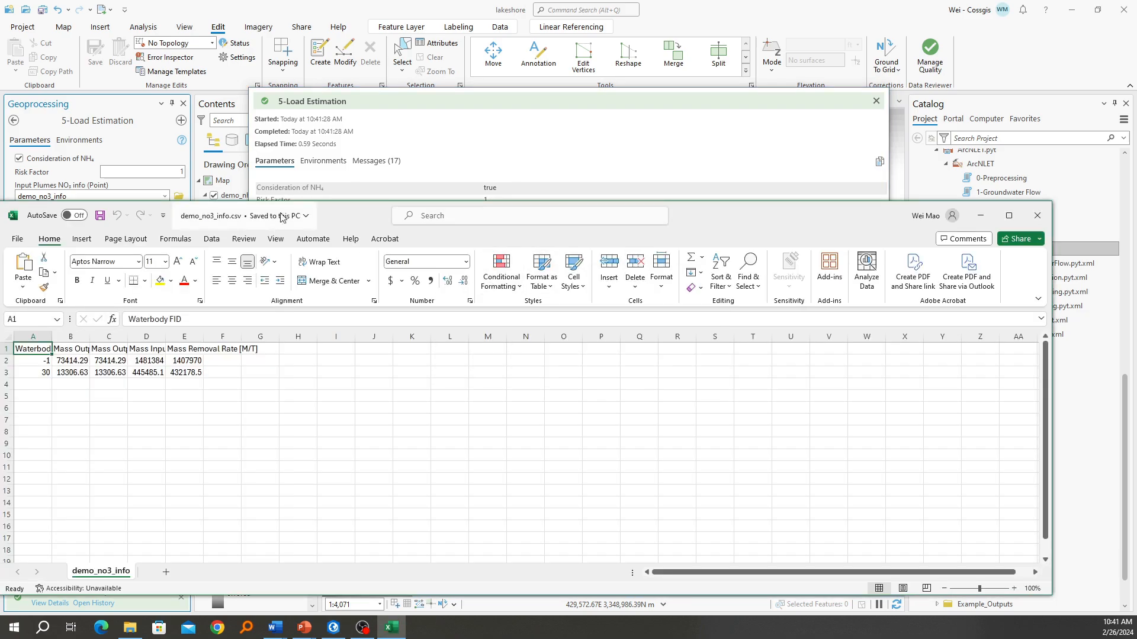
Examine the result rows for waterbody FIDs -1 and 30 in demo_no3_info.csv
{"action": "left_click_drag", "start_coordinate": [395, 215], "coordinate": [447, 217]}
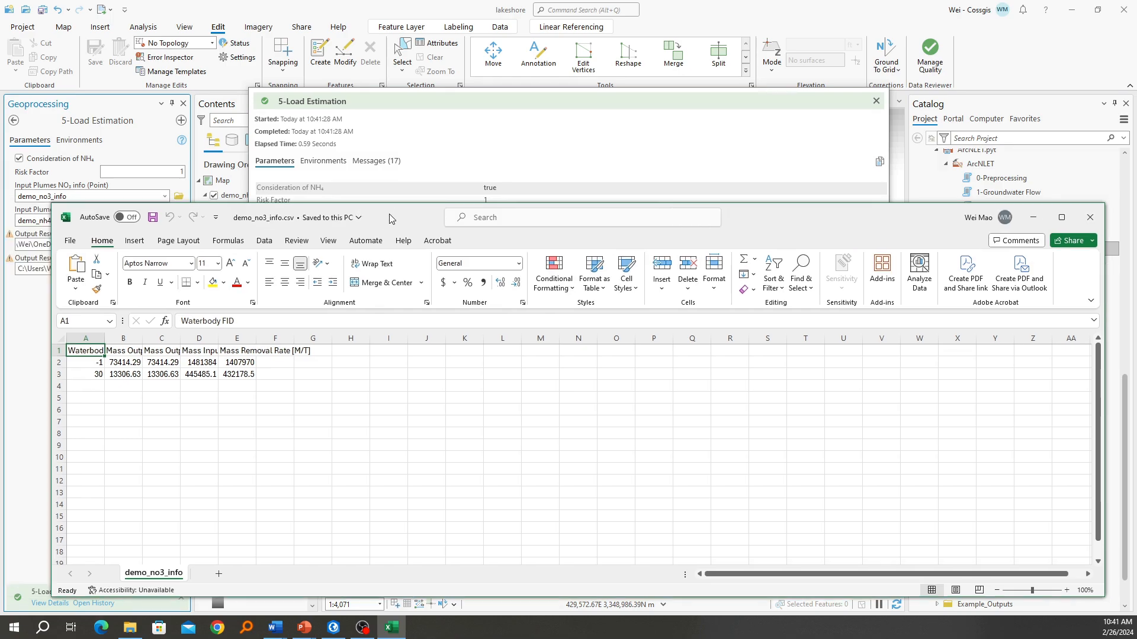
{"action": "left_click", "coordinate": [61, 363]}
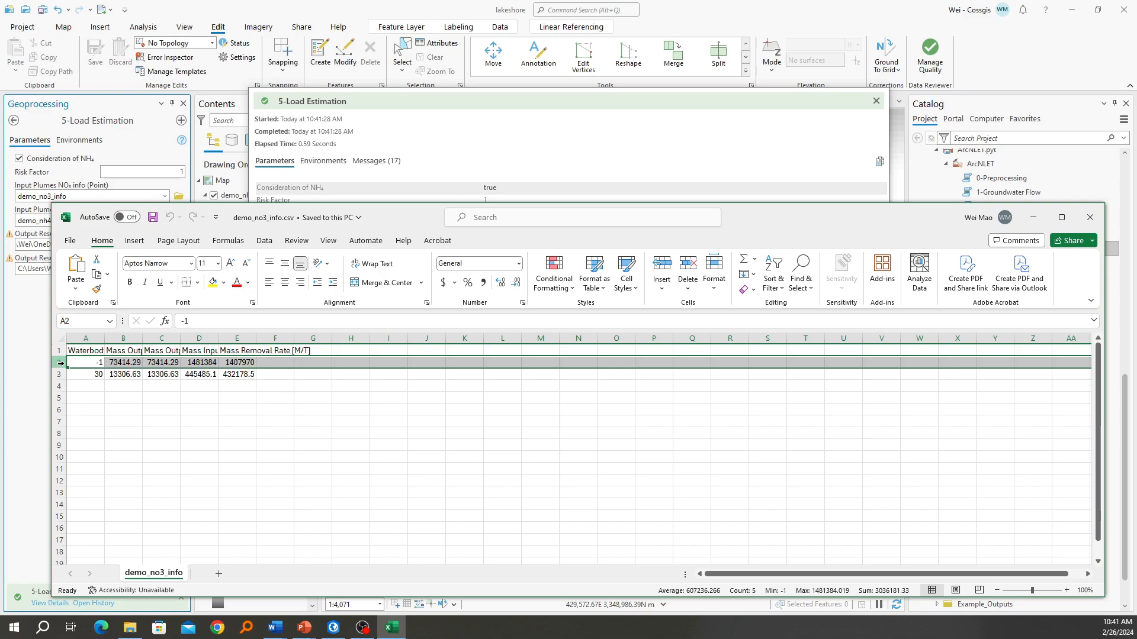
{"action": "left_click", "coordinate": [58, 374]}
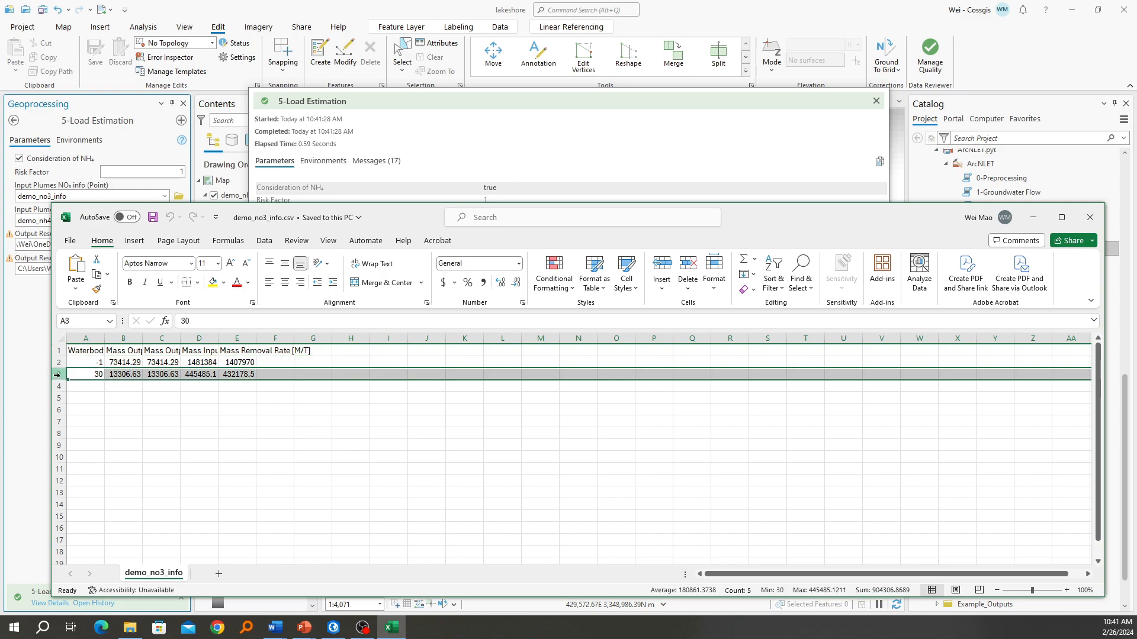
{"action": "left_click", "coordinate": [93, 375]}
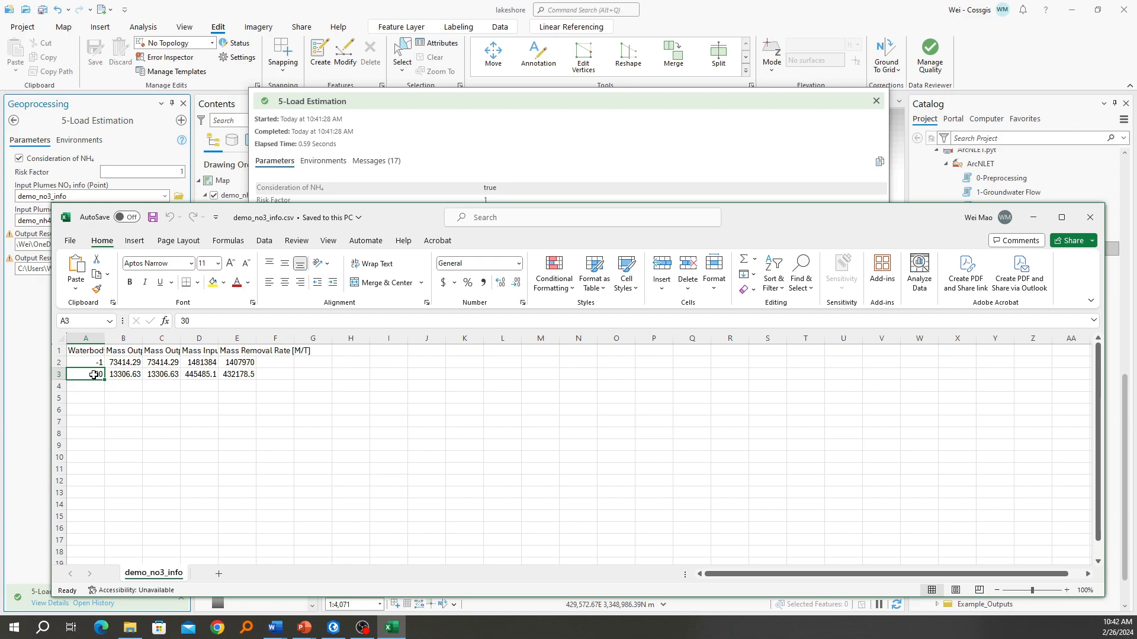
Return to ArcGIS Pro, close the run details, move the waterbodies layer above all others, and identify the lake polygon beside the plumes
{"action": "left_click", "coordinate": [361, 8]}
{"action": "left_click", "coordinate": [876, 101]}
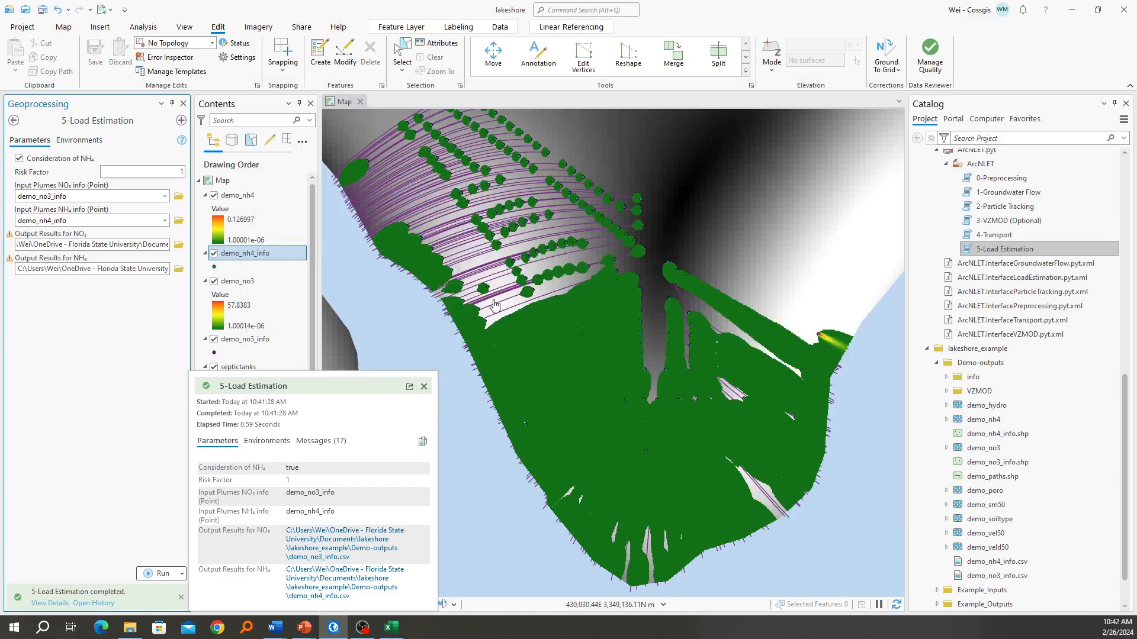
{"action": "left_click", "coordinate": [424, 386]}
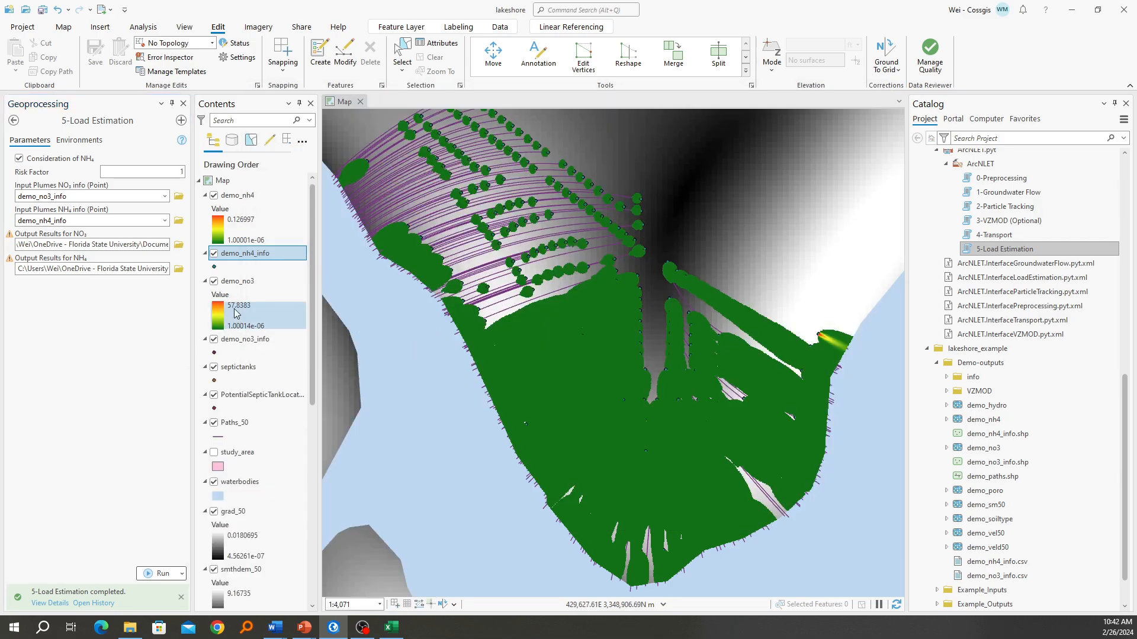
{"action": "left_click", "coordinate": [245, 484]}
{"action": "left_click_drag", "start_coordinate": [245, 484], "coordinate": [272, 196]}
{"action": "left_click", "coordinate": [414, 401]}
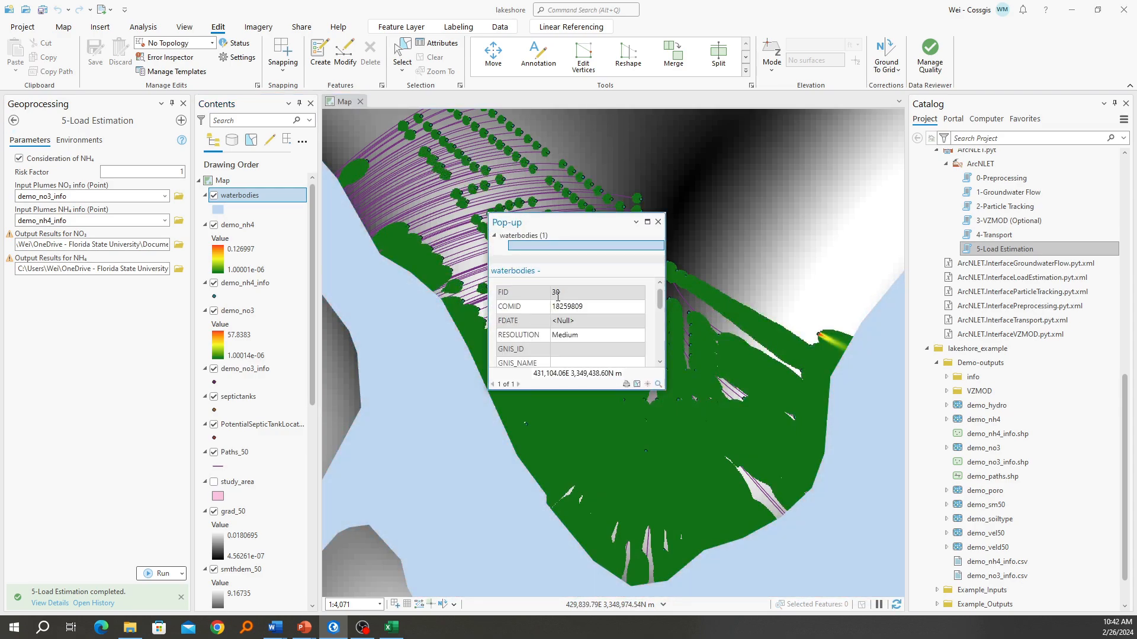
Switch to demo_no3_info.csv in Excel, widen and examine its mass output load, input load and removal rate columns, and close the file
{"action": "left_click", "coordinate": [393, 628]}
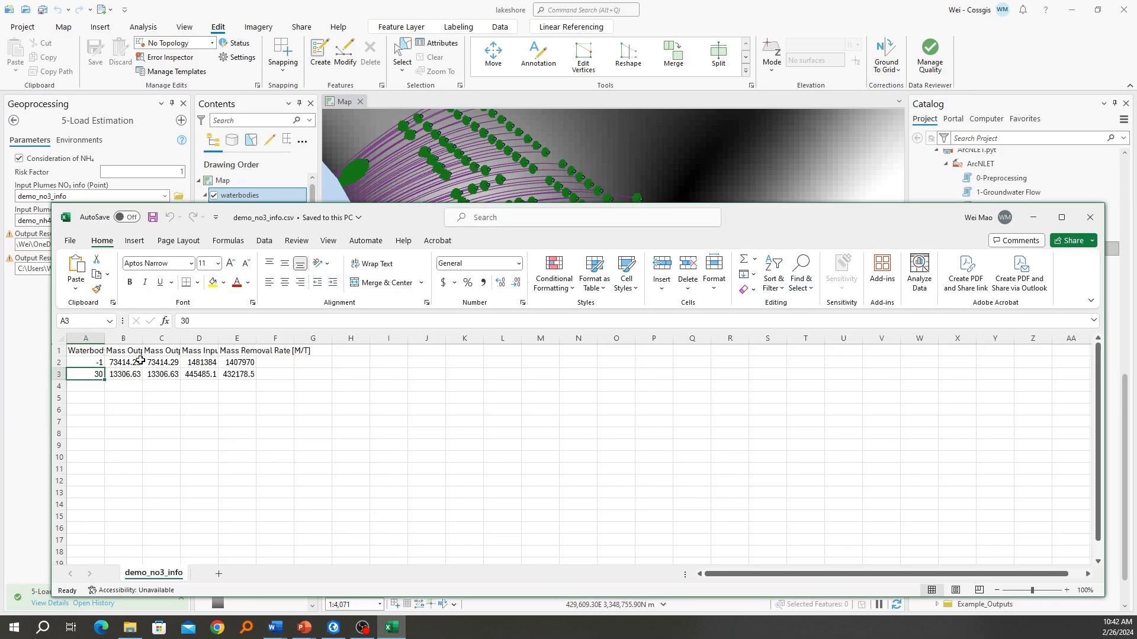
{"action": "left_click_drag", "start_coordinate": [138, 343], "coordinate": [176, 343]}
{"action": "left_click", "coordinate": [150, 342]}
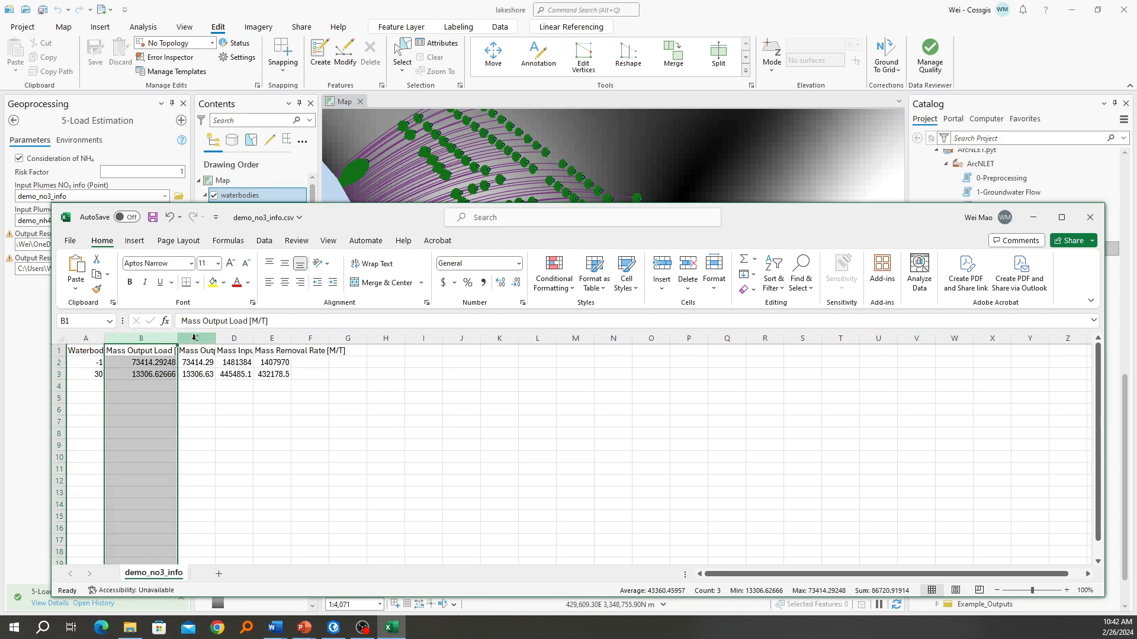
{"action": "double_click", "coordinate": [216, 338]}
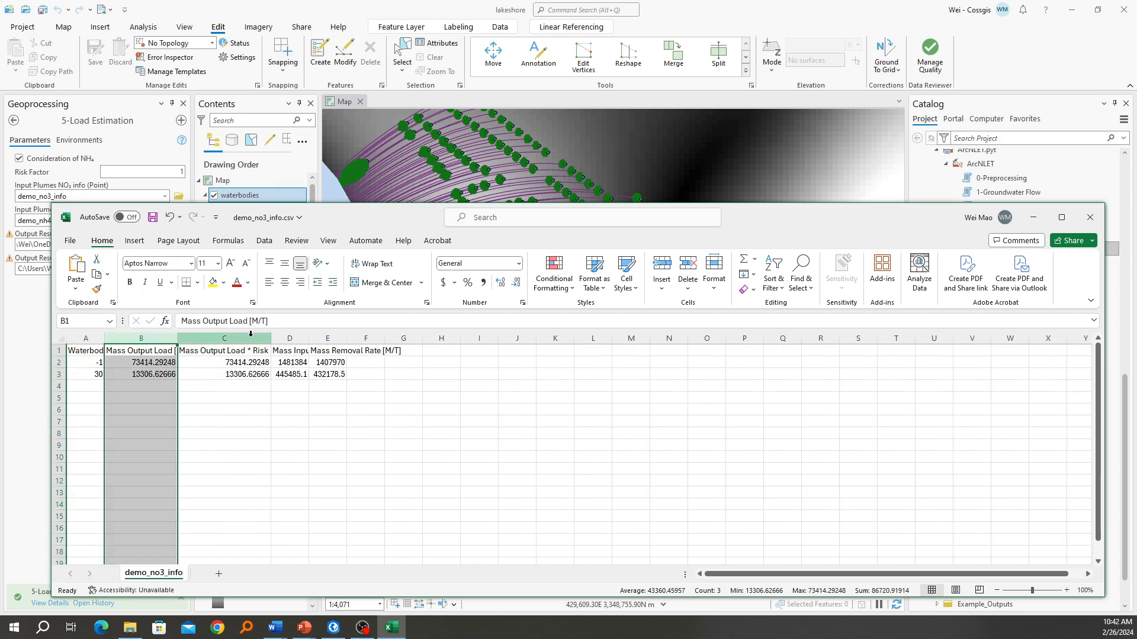
{"action": "left_click", "coordinate": [251, 335]}
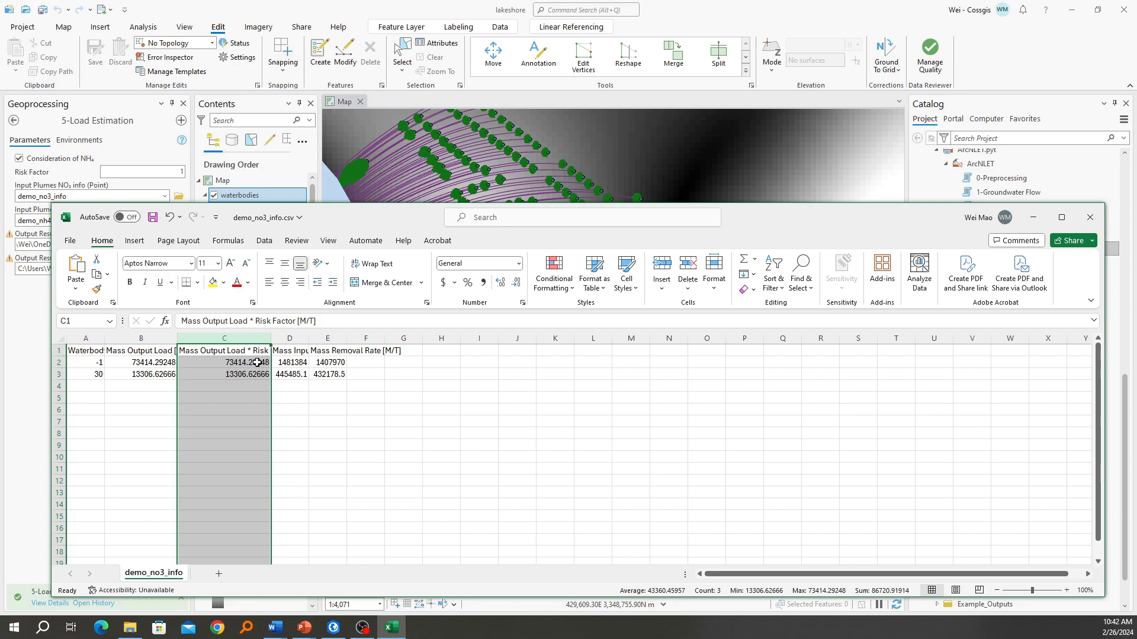
{"action": "left_click_drag", "start_coordinate": [299, 338], "coordinate": [353, 337]}
{"action": "left_click", "coordinate": [330, 350]}
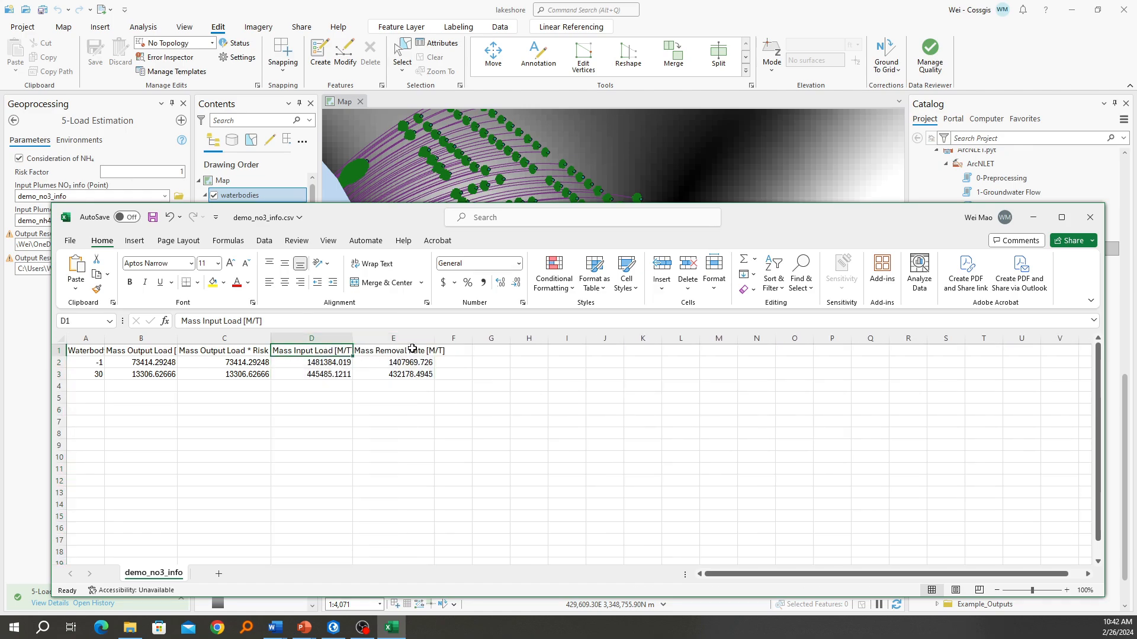
{"action": "left_click_drag", "start_coordinate": [435, 339], "coordinate": [447, 339]}
{"action": "left_click", "coordinate": [410, 350]}
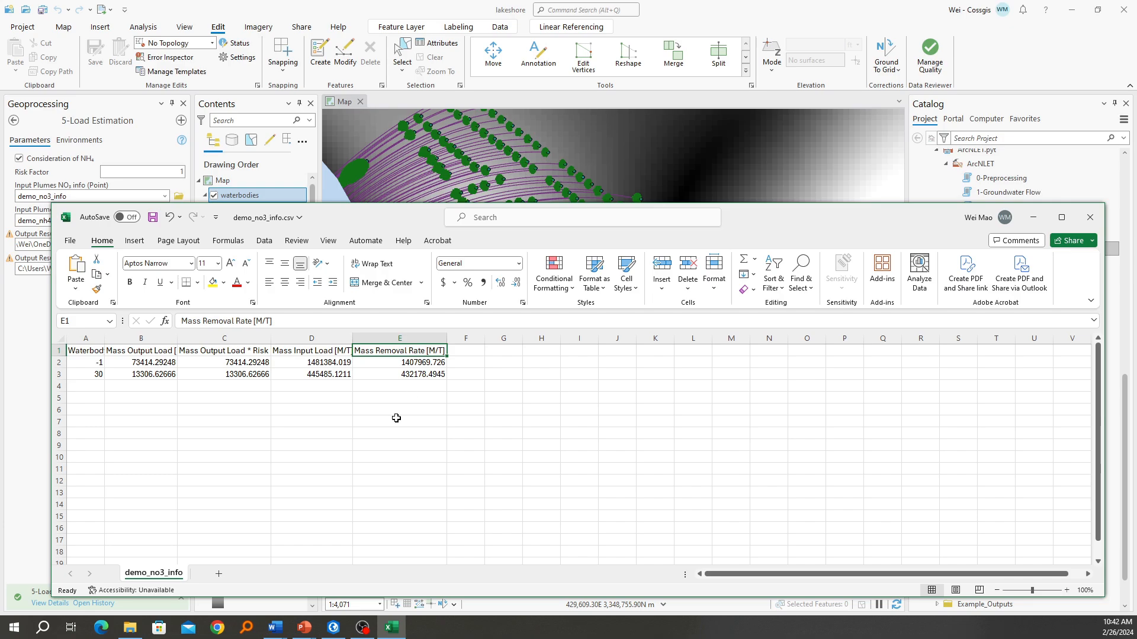
{"action": "left_click", "coordinate": [1100, 217]}
{"action": "left_click", "coordinate": [593, 332]}
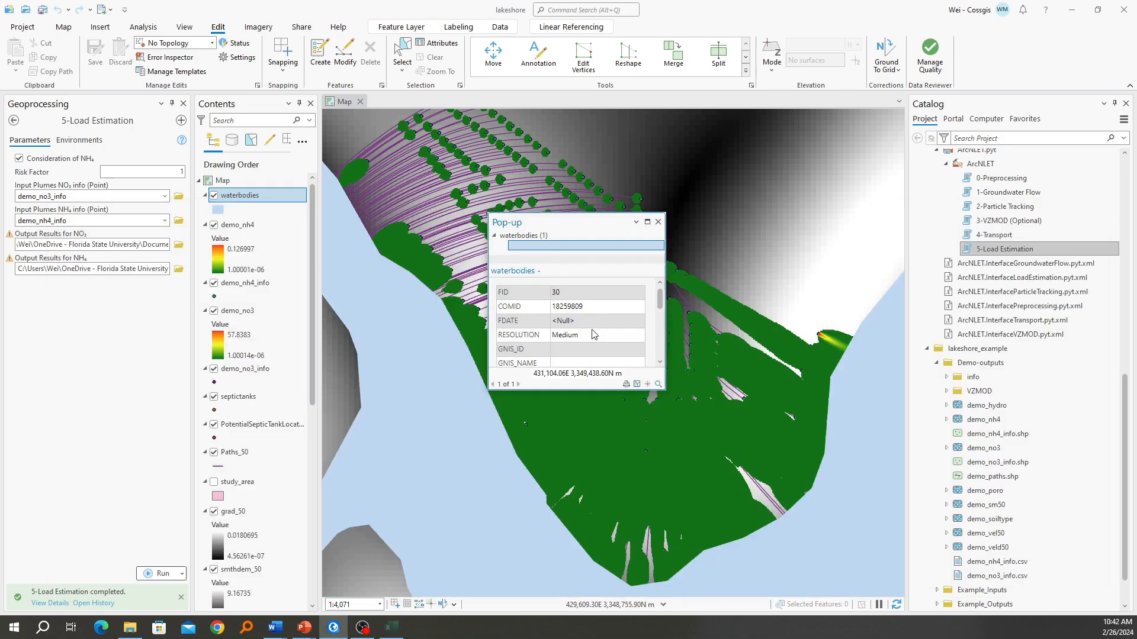
Switch to the running PowerPoint slide show of the Lakeshore demo
{"action": "mouse_move", "coordinate": [304, 627]}
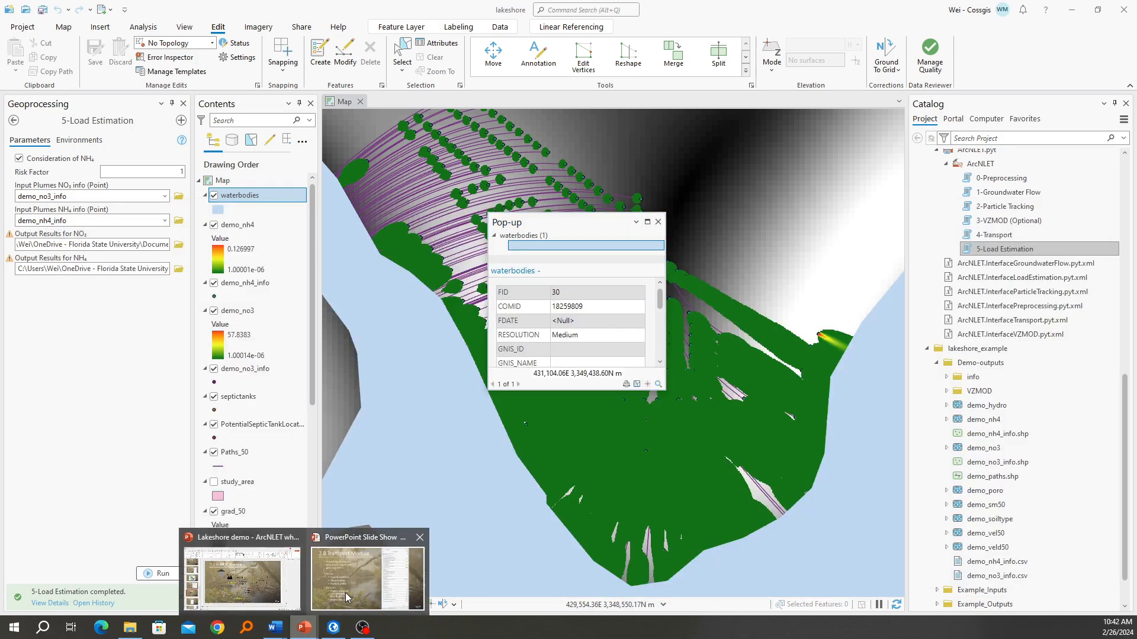
{"action": "left_click", "coordinate": [346, 597]}
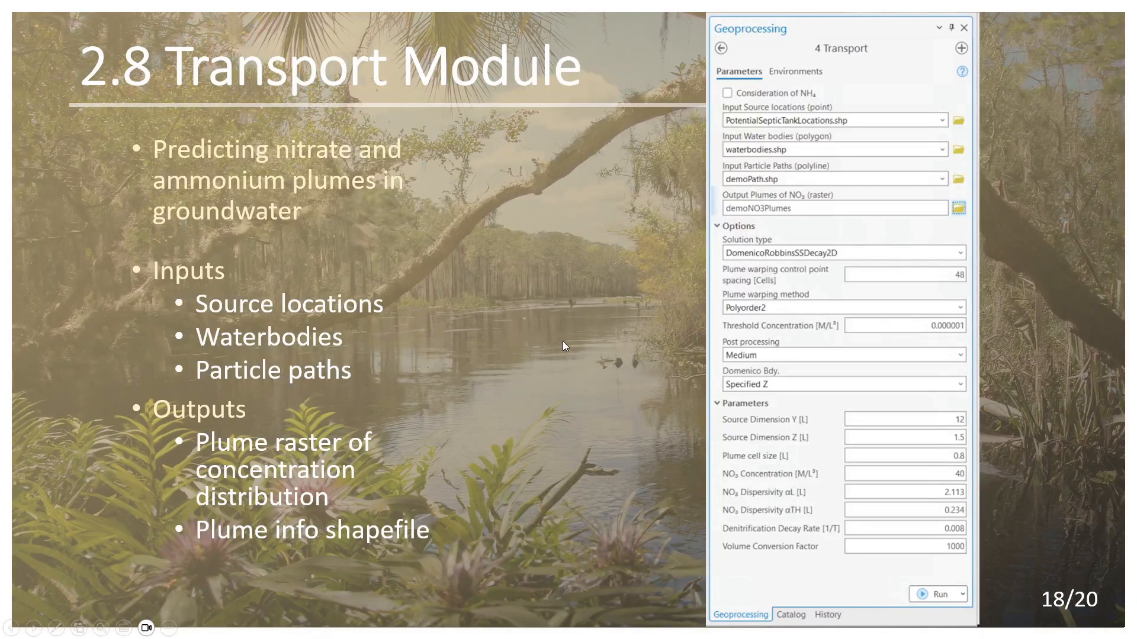